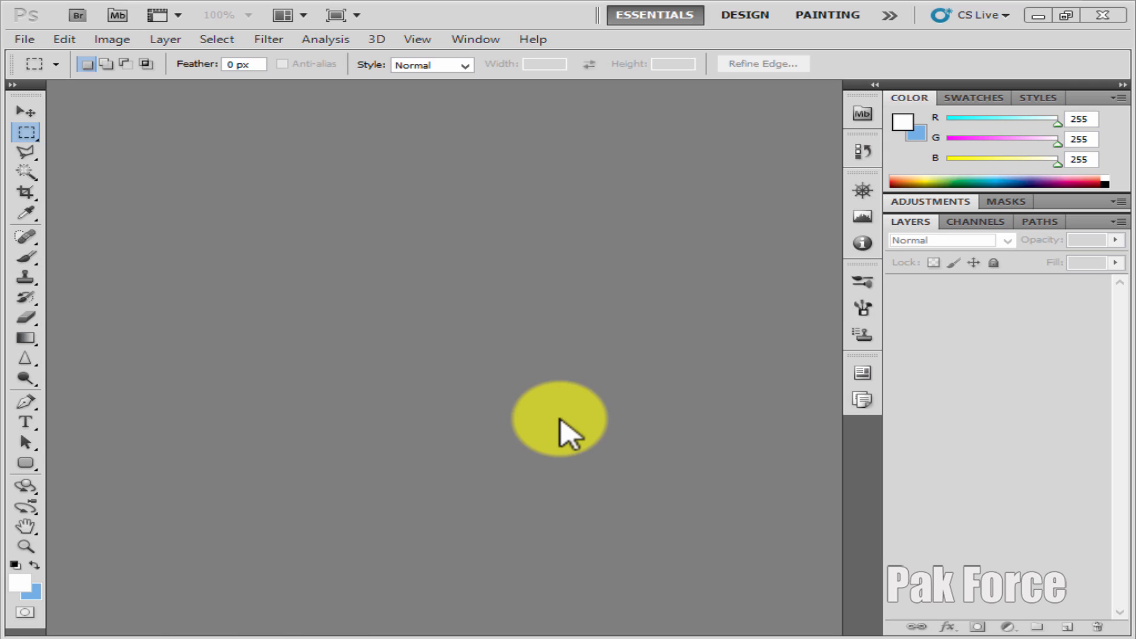
Activate the Brush Tool and switch back to the Move Tool
click(27, 259)
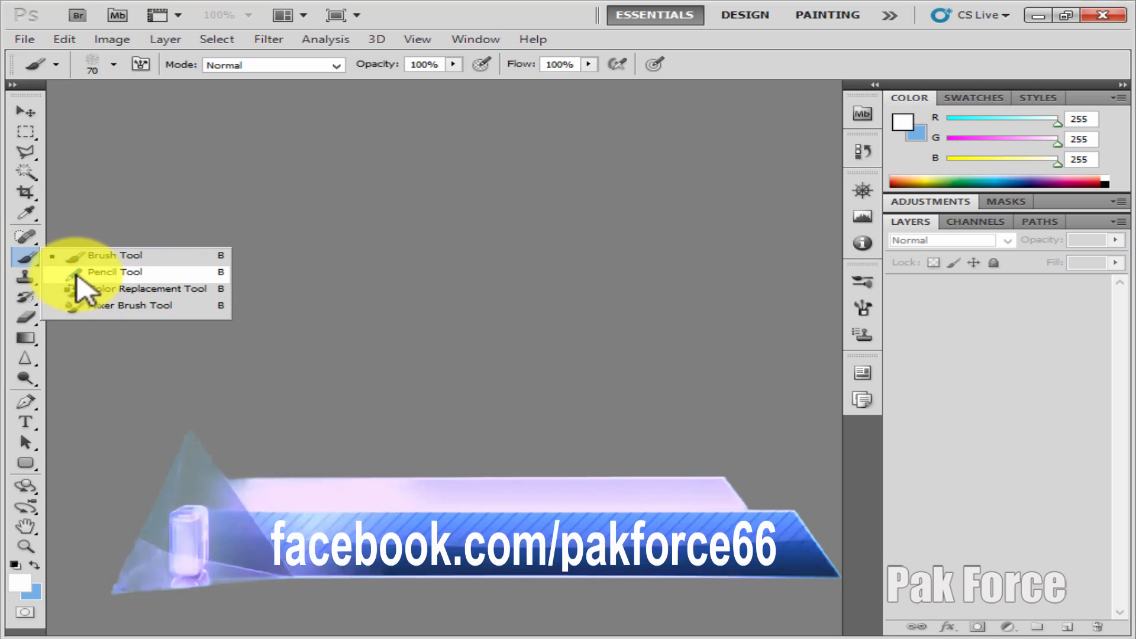
click(157, 259)
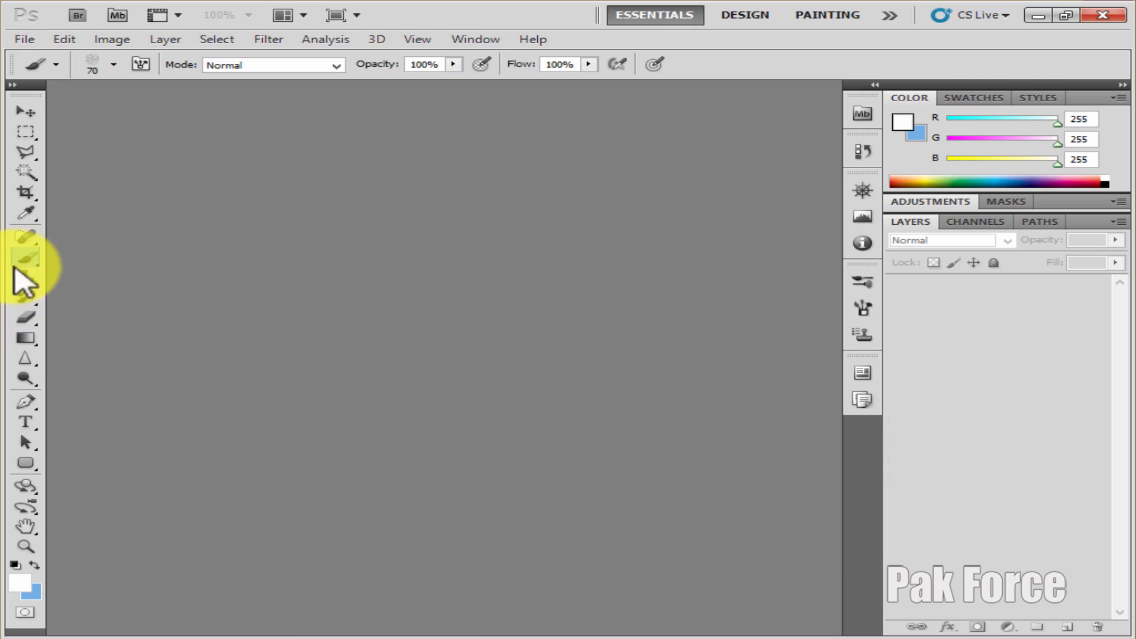
click(23, 112)
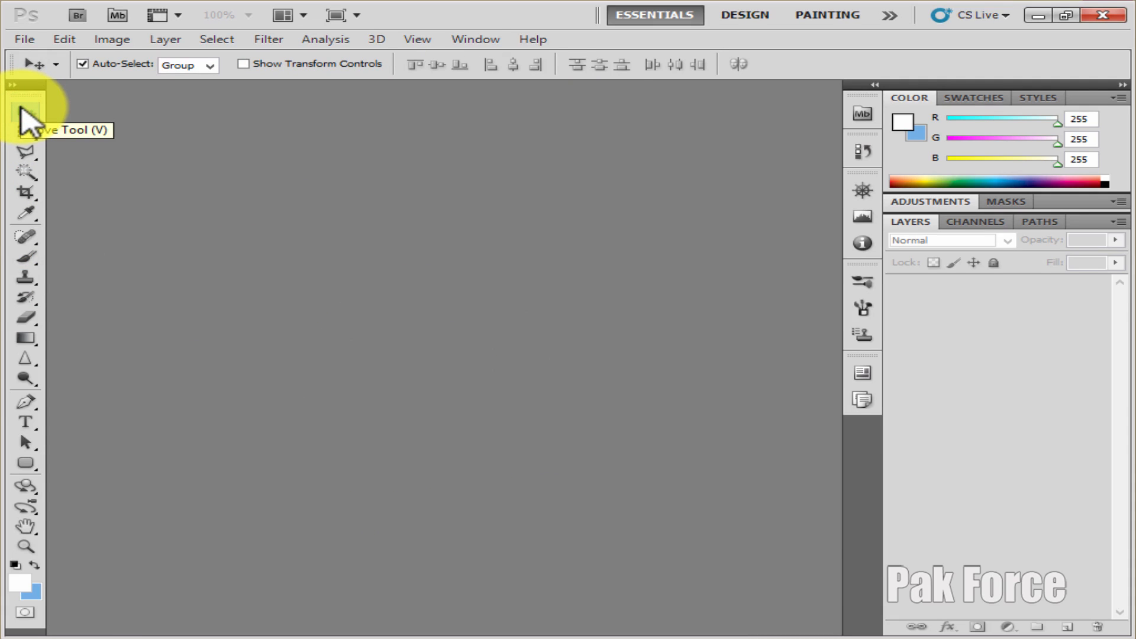
Start a new document and set its background contents to Background Color
click(25, 40)
click(33, 57)
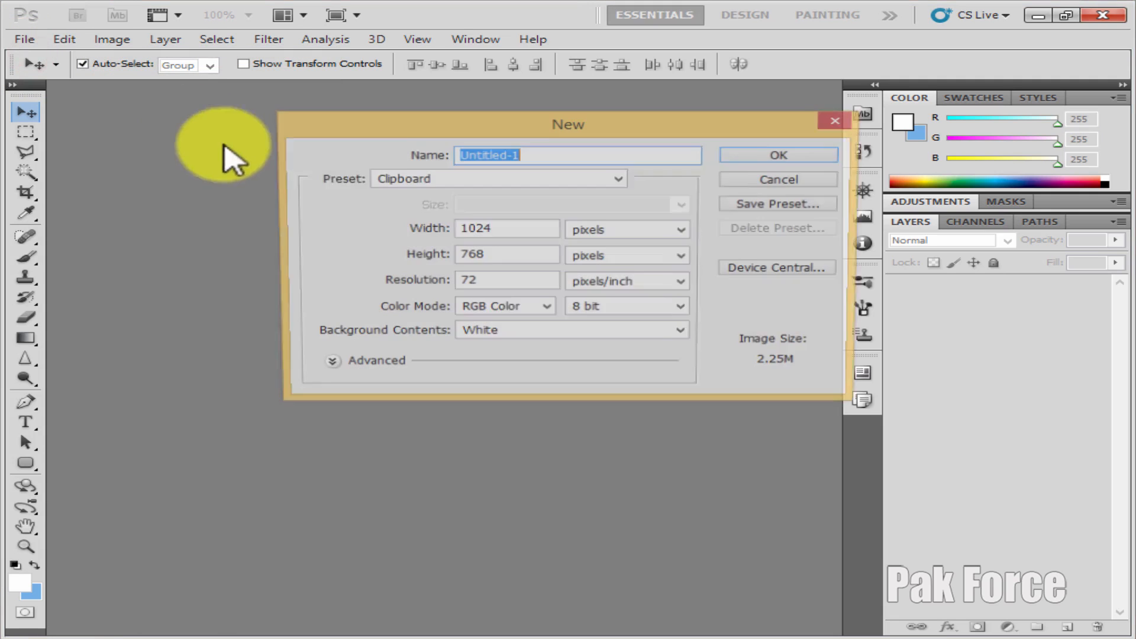
drag(653, 119, 563, 160)
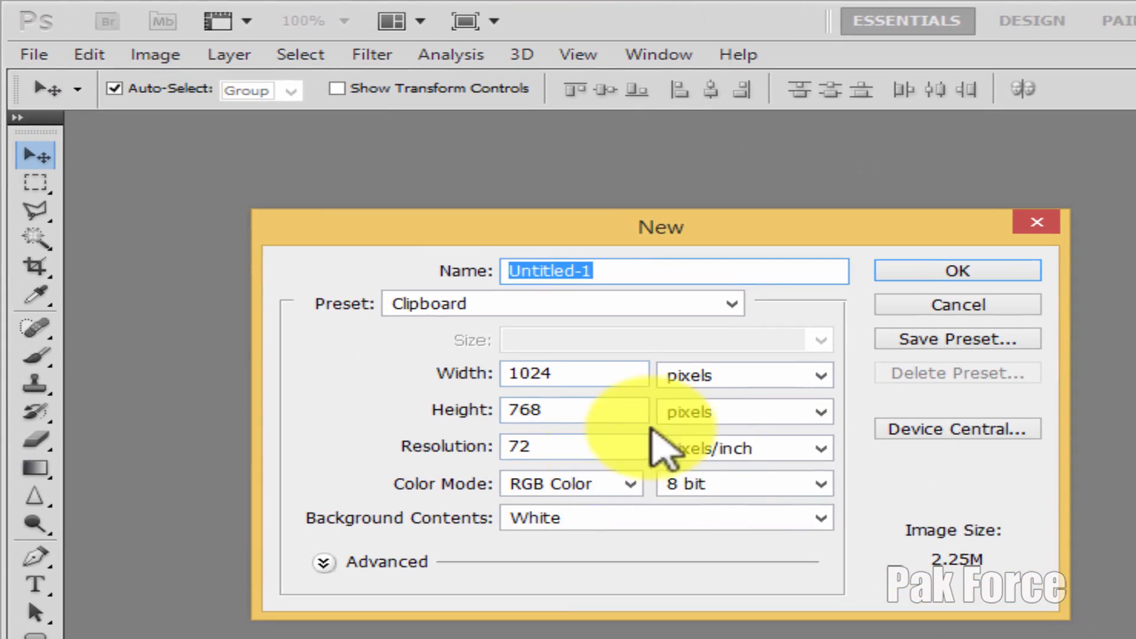
click(410, 330)
double_click(557, 446)
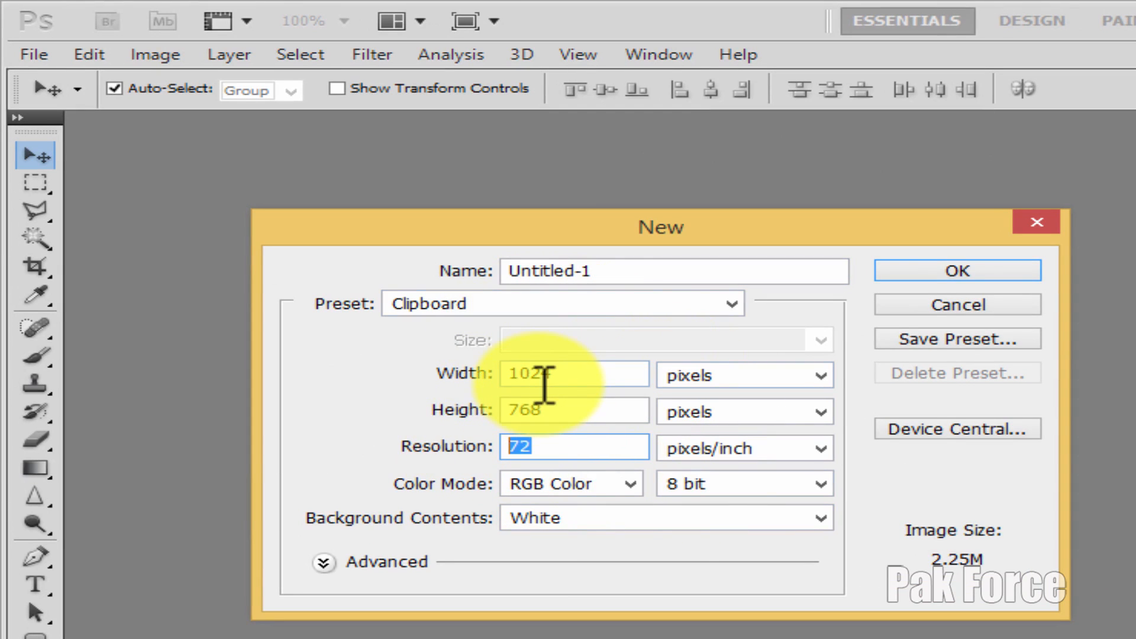
click(555, 519)
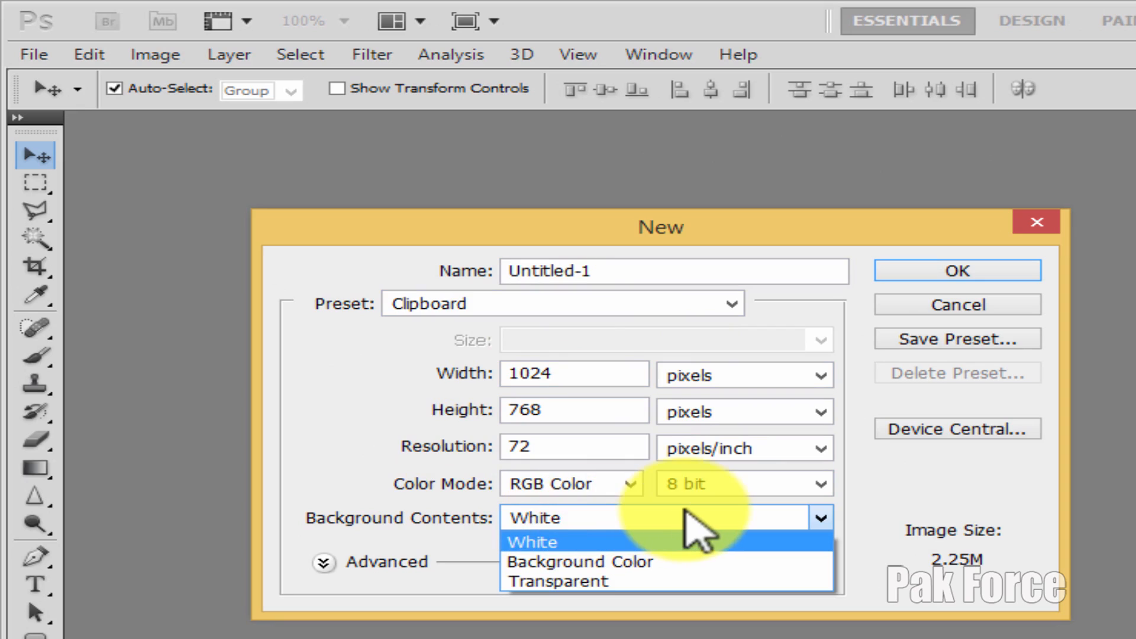
click(582, 520)
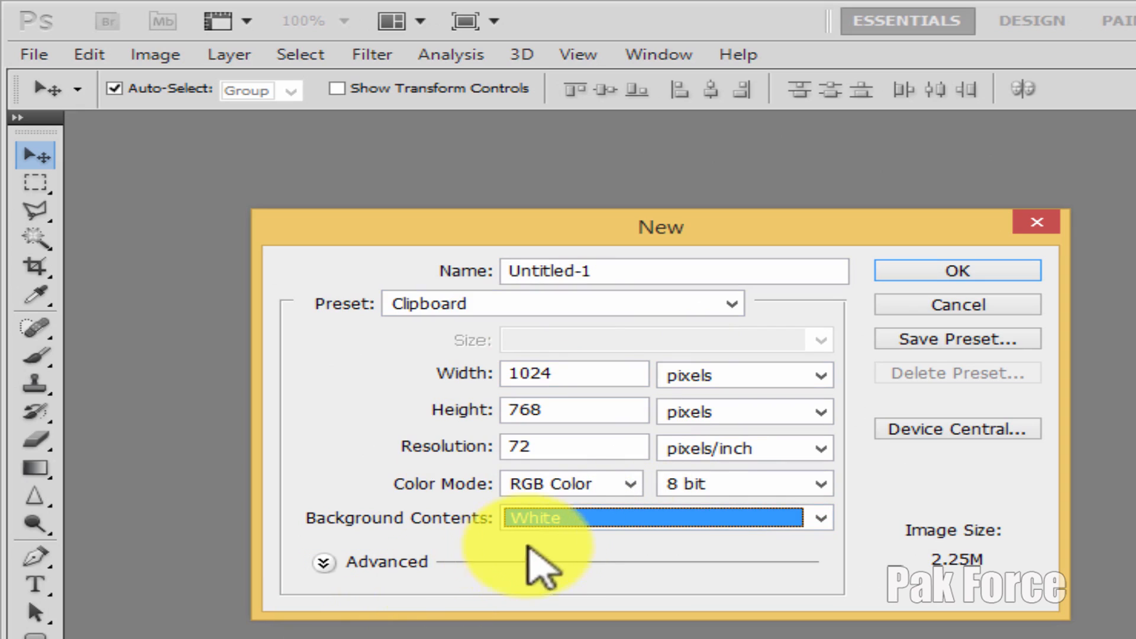
click(565, 519)
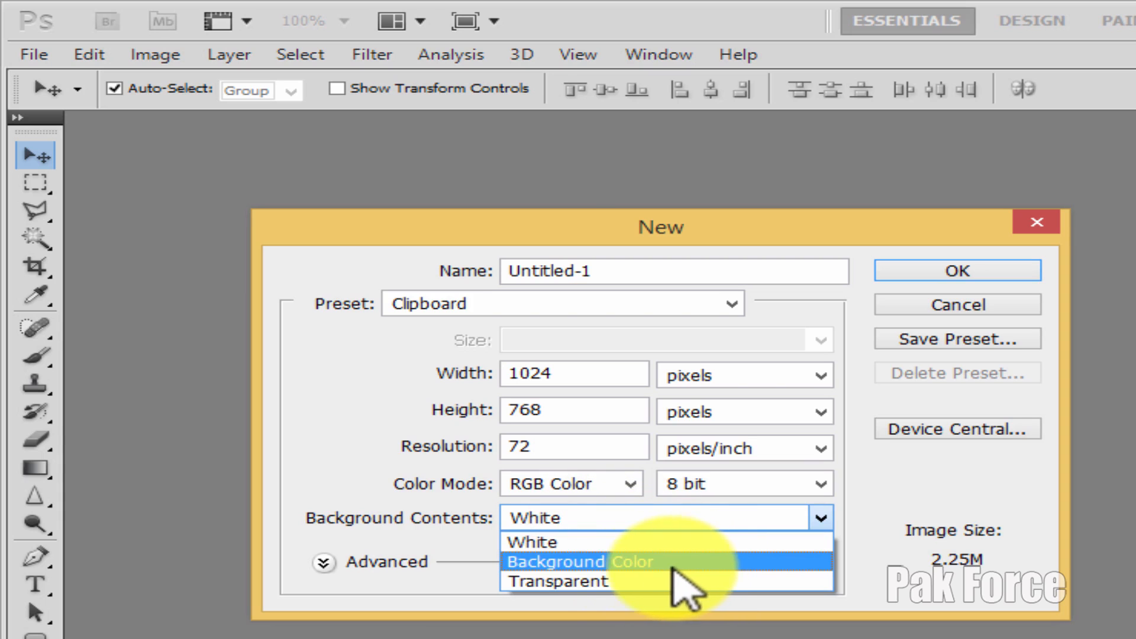
click(613, 565)
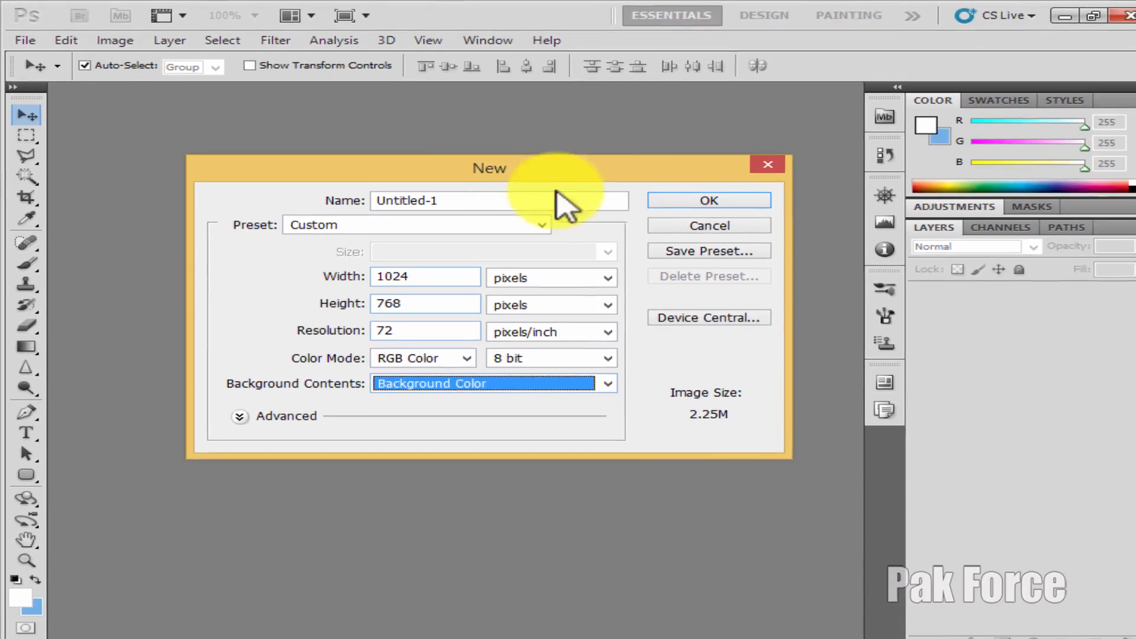
click(445, 222)
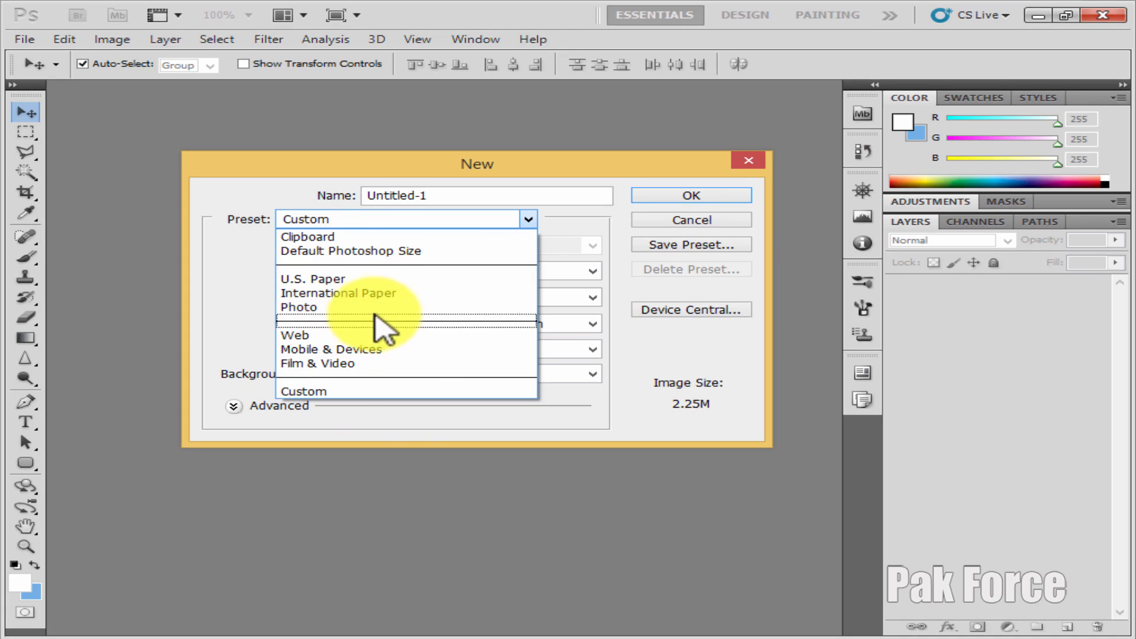
click(329, 308)
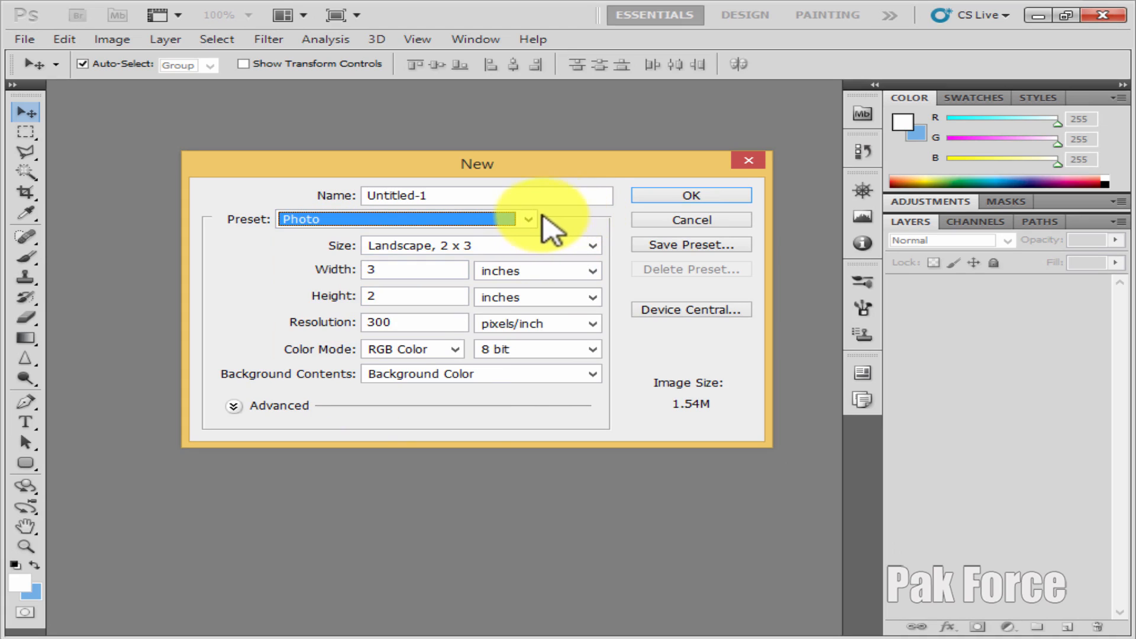
click(521, 220)
click(304, 387)
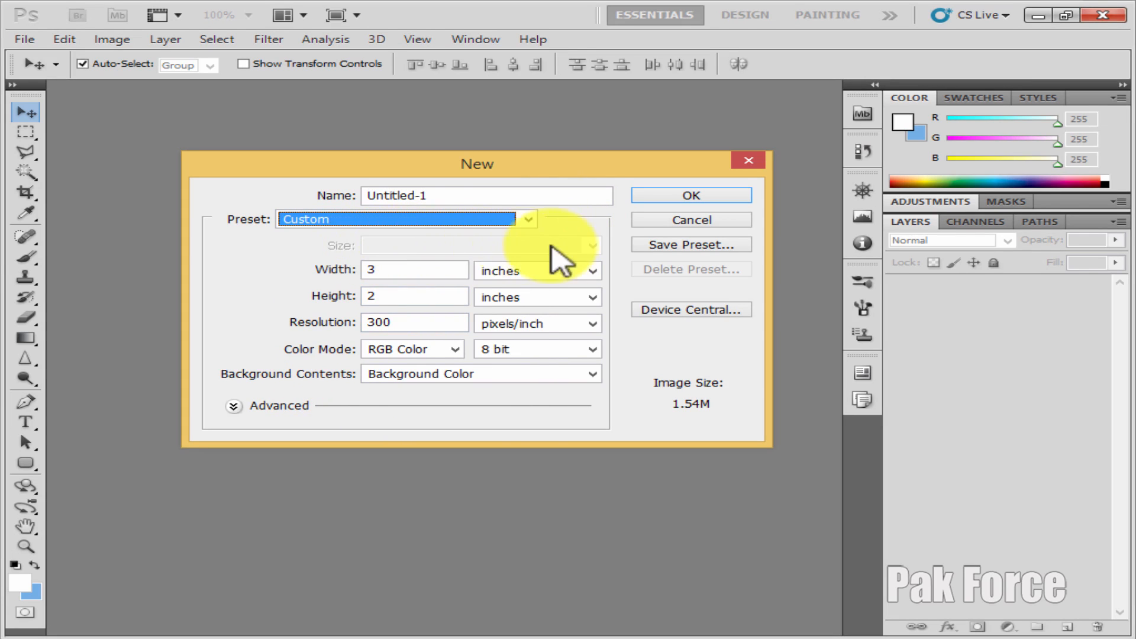
Apply the Photo preset to the new document with the Landscape, 4 x 6 size
click(471, 223)
click(309, 308)
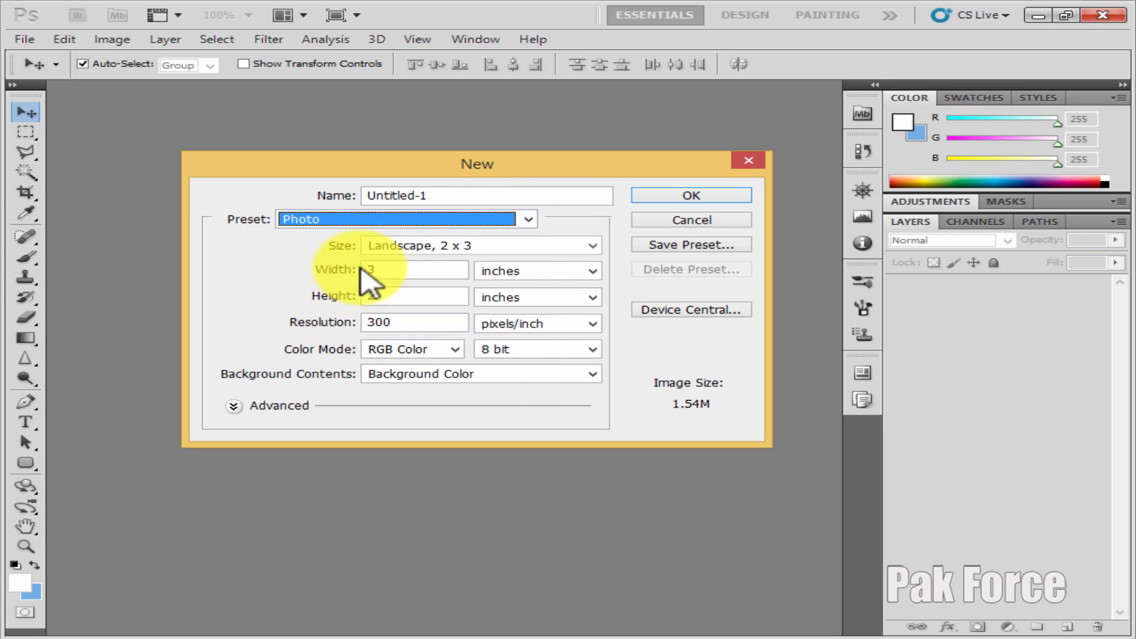
click(594, 246)
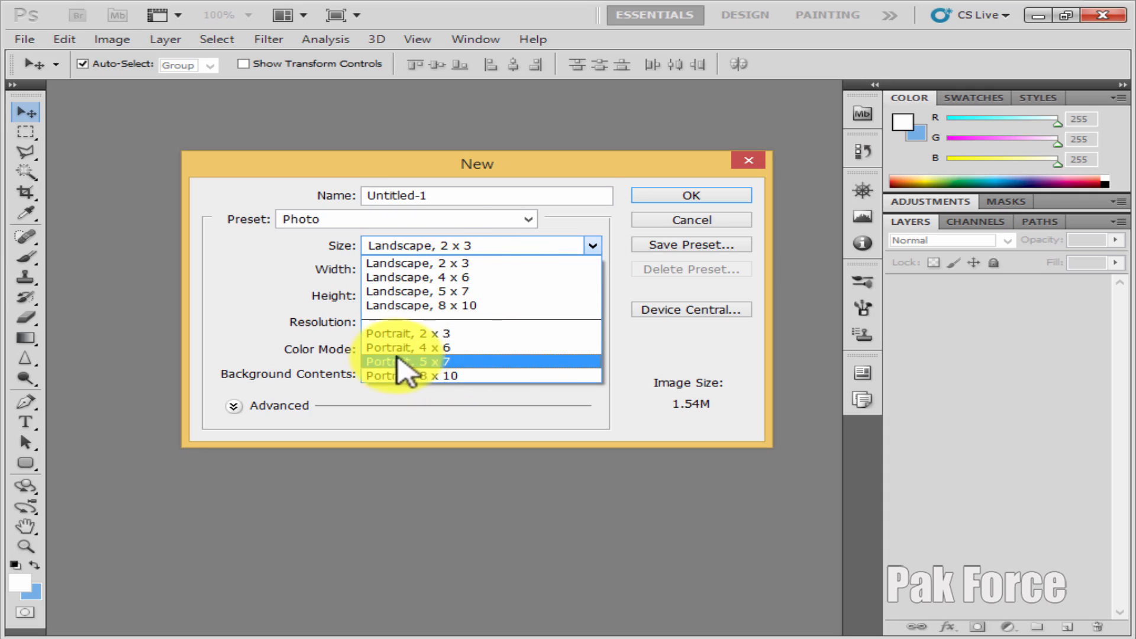
click(467, 262)
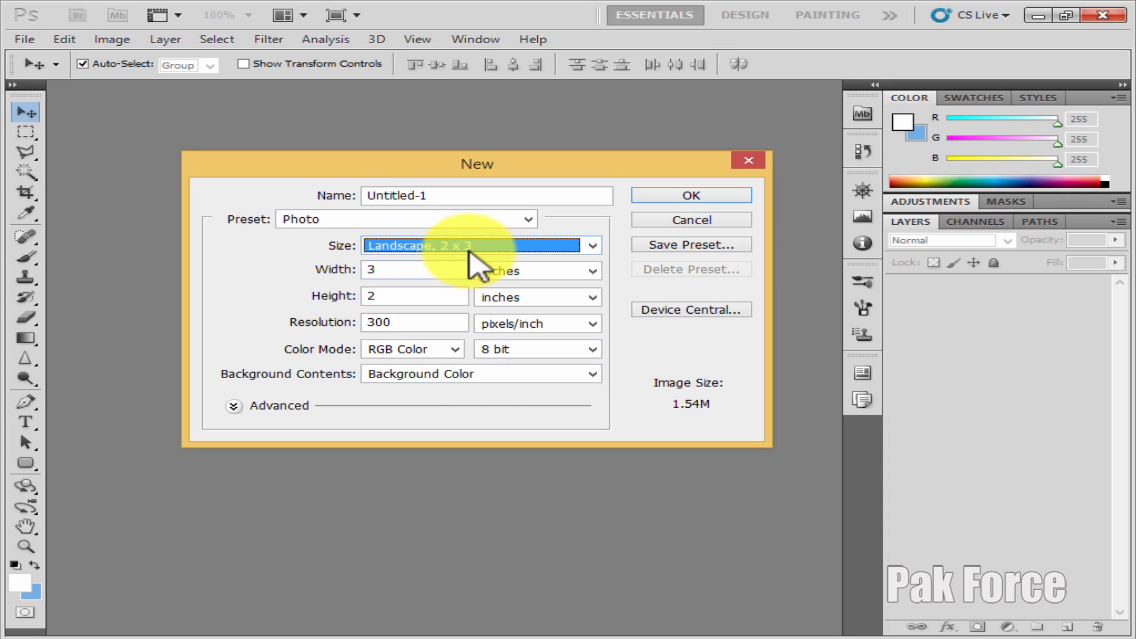
click(488, 248)
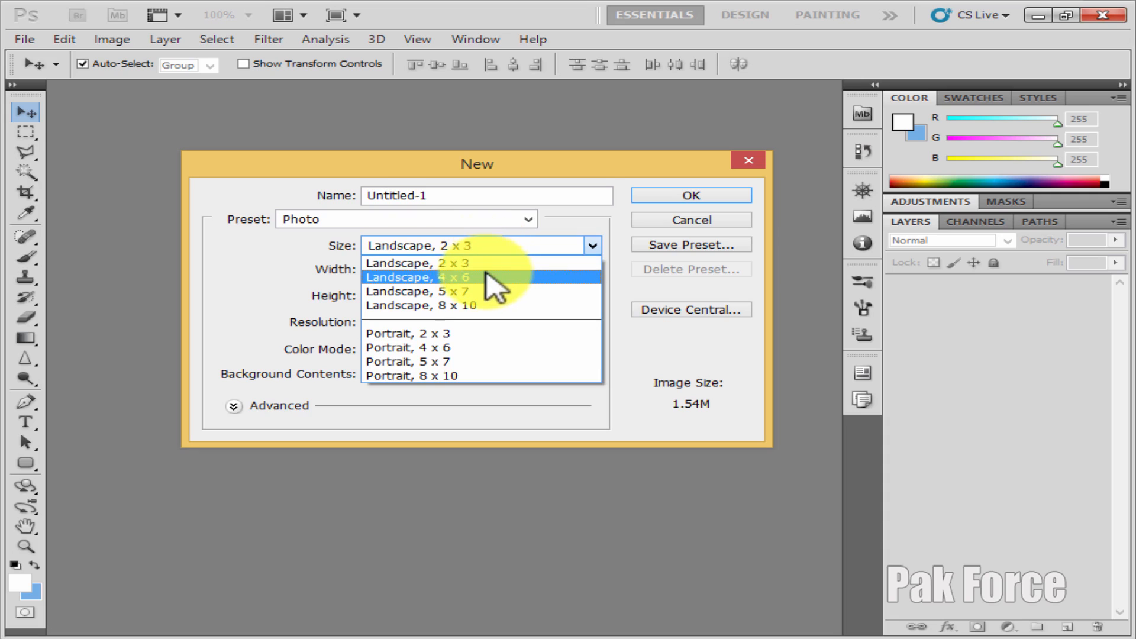
click(468, 277)
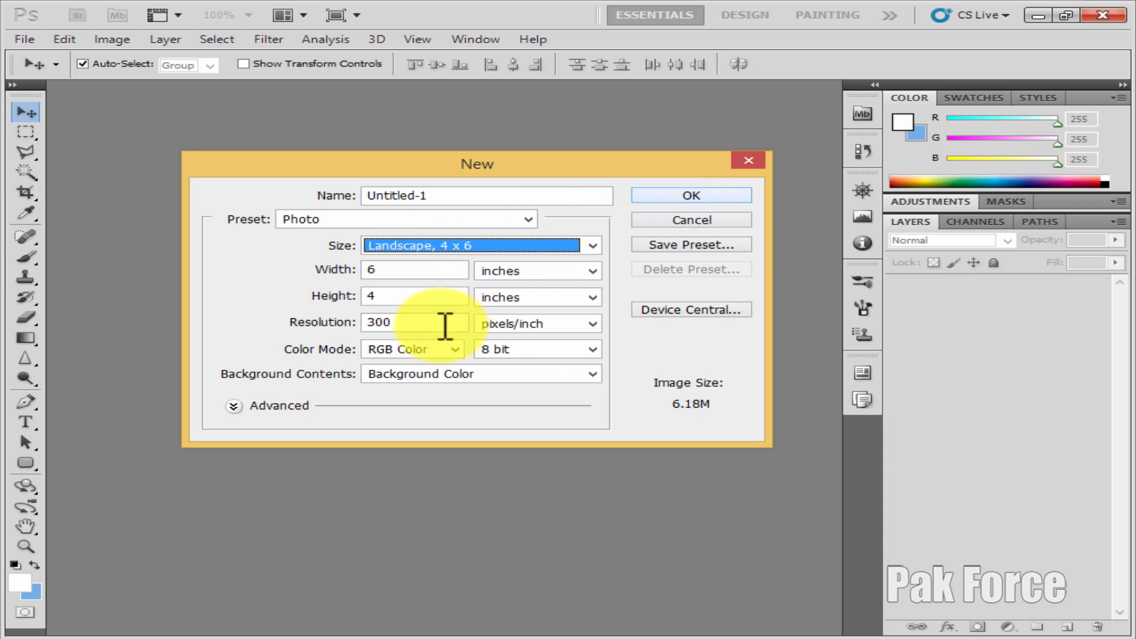
double_click(419, 322)
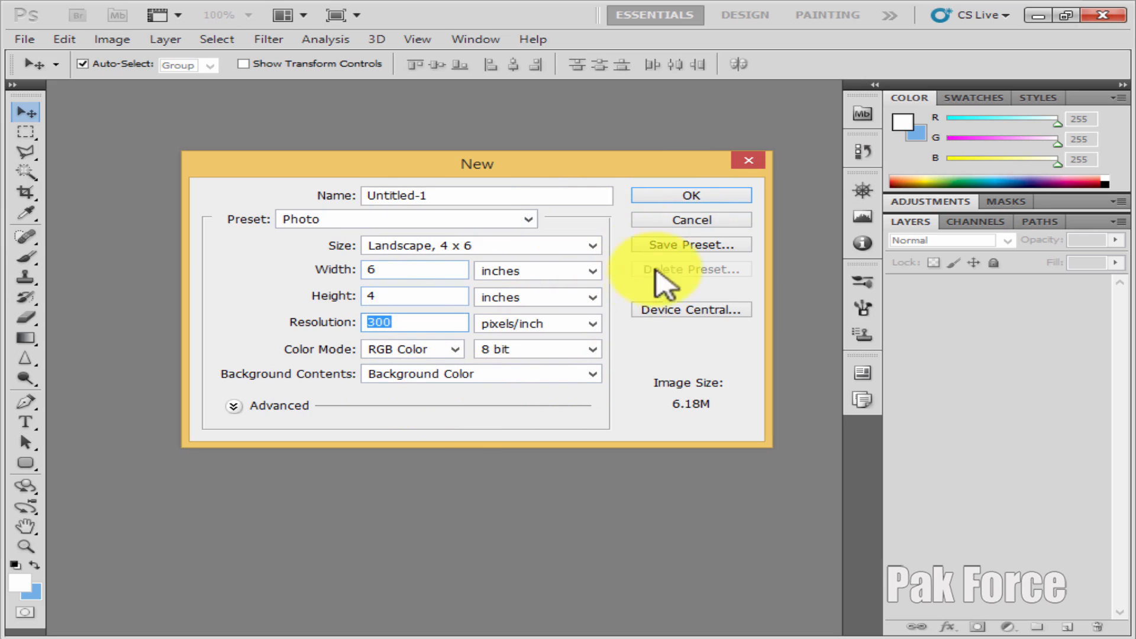
Name the new document "Brush Tool" and create it
drag(440, 195, 325, 201)
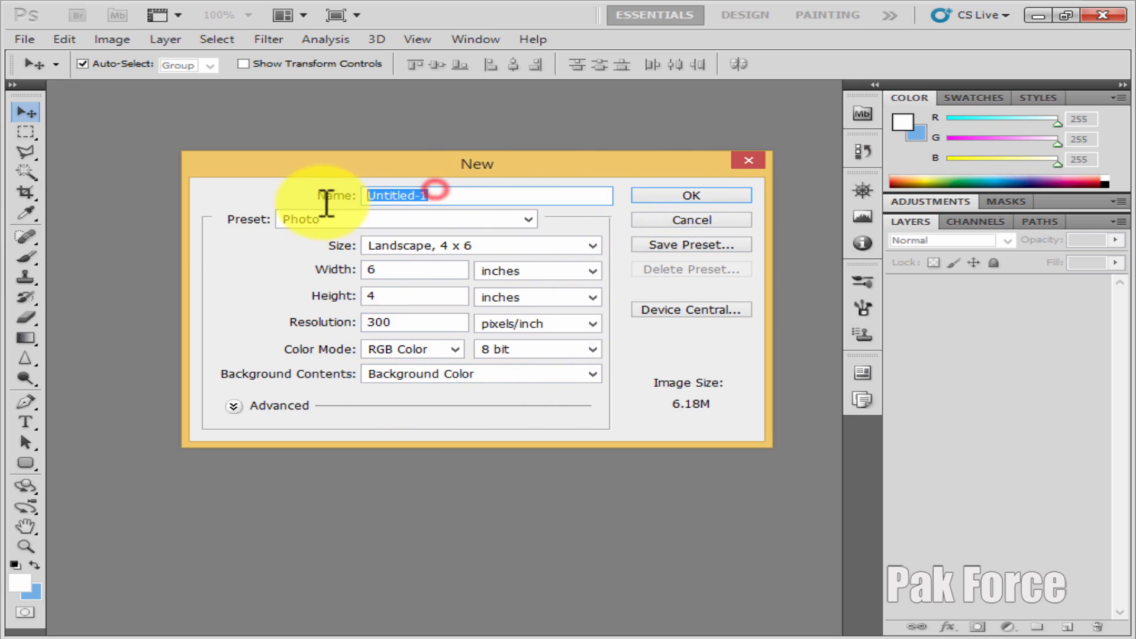
drag(462, 195, 355, 195)
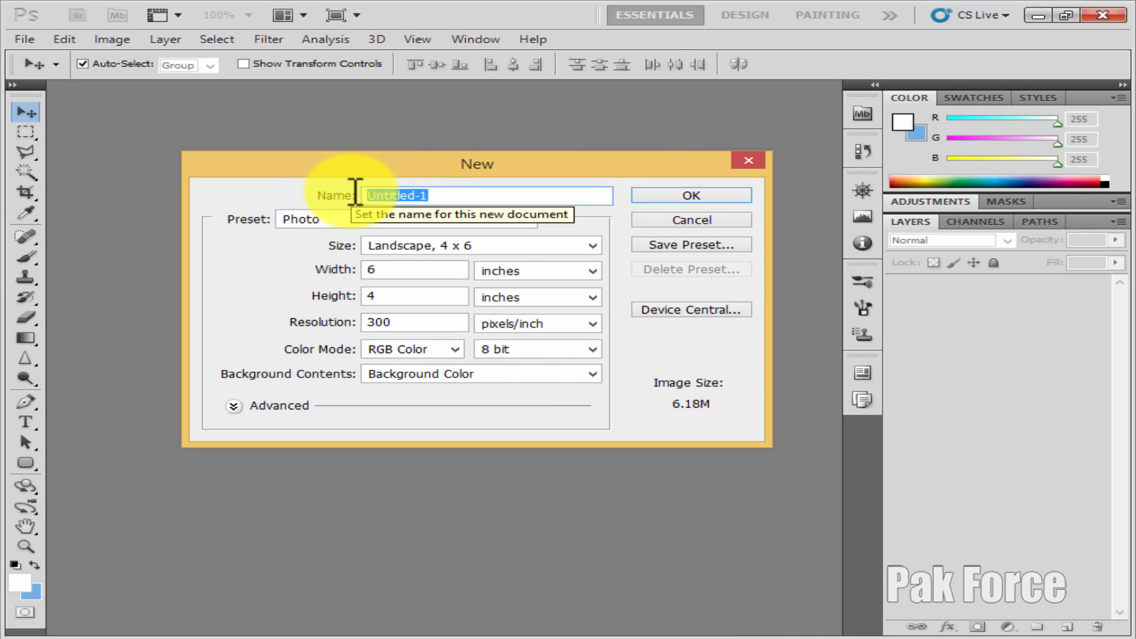
key(BackSpace)
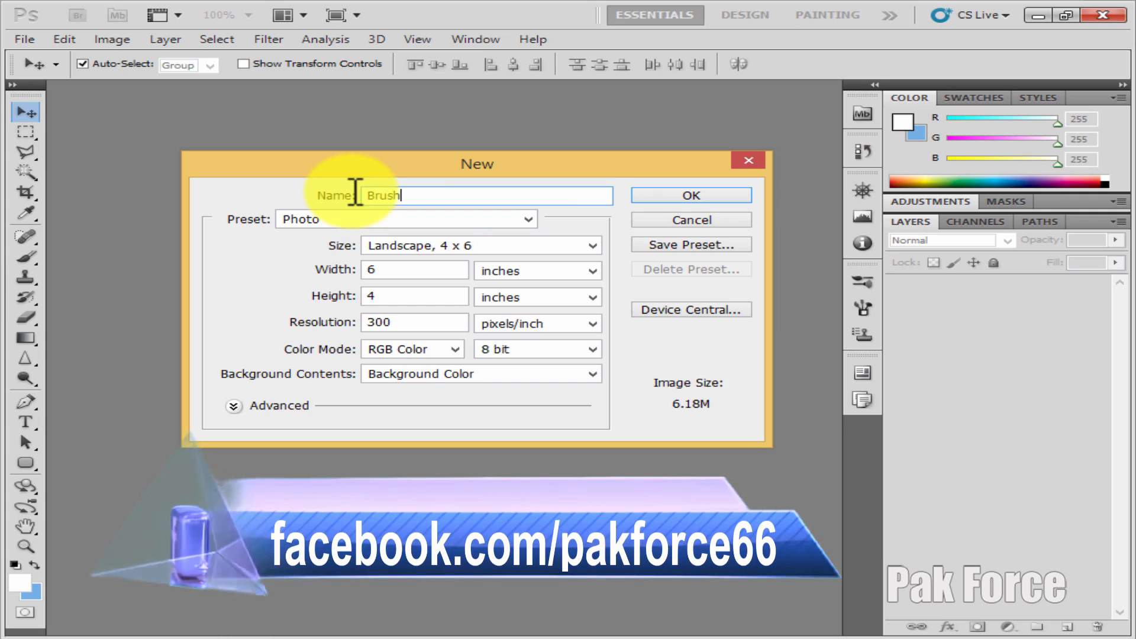
text(ool)
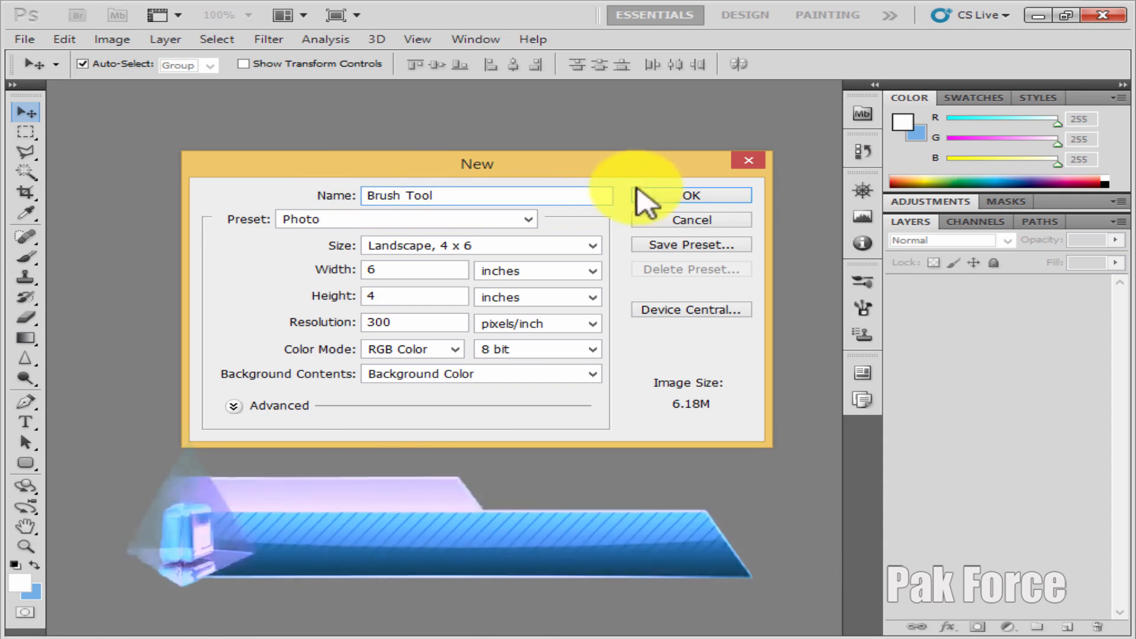
click(687, 196)
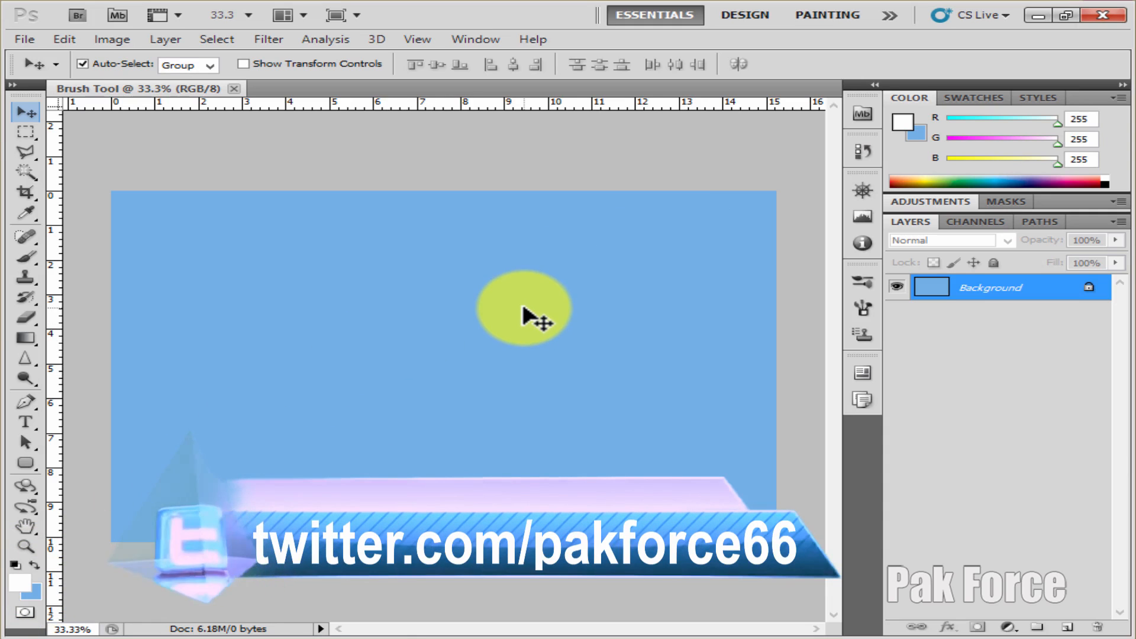
Hide the rulers and fit the whole canvas on screen
key(ctrl+r)
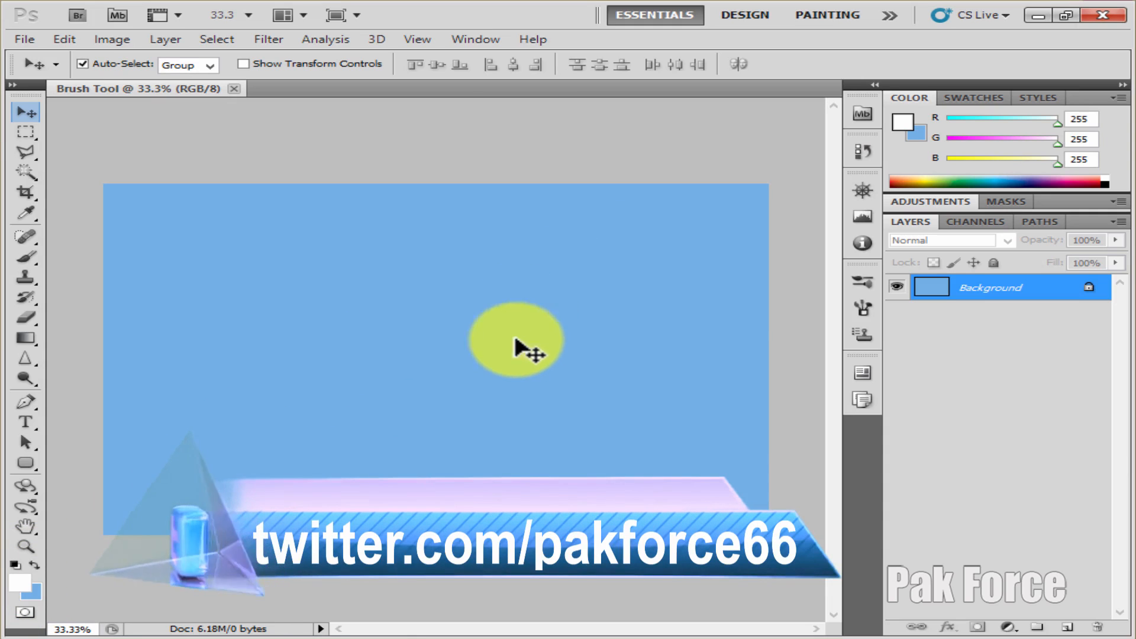
click(25, 545)
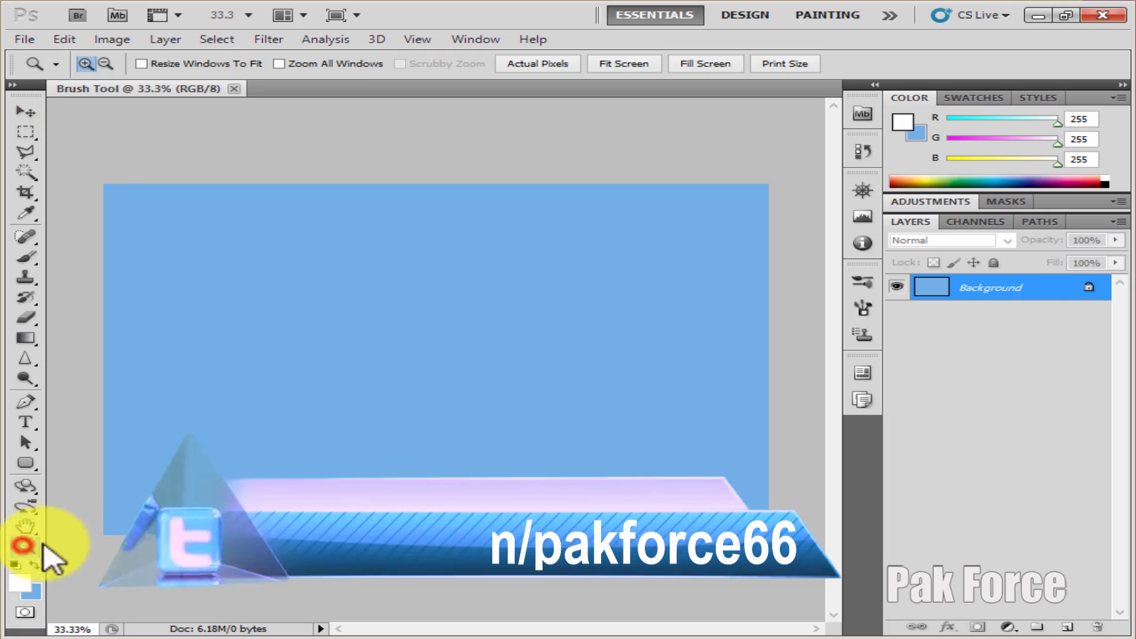
right_click(393, 301)
click(417, 308)
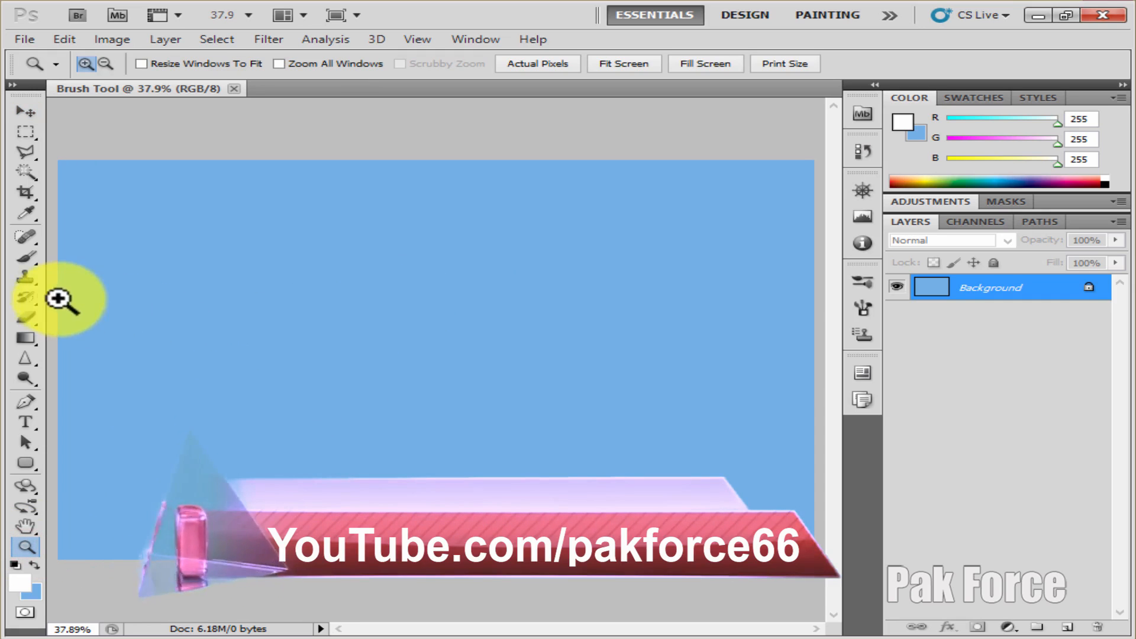
Choose a hard round brush for the Brush Tool and paint a single white dot in the canvas's upper-left area
click(23, 254)
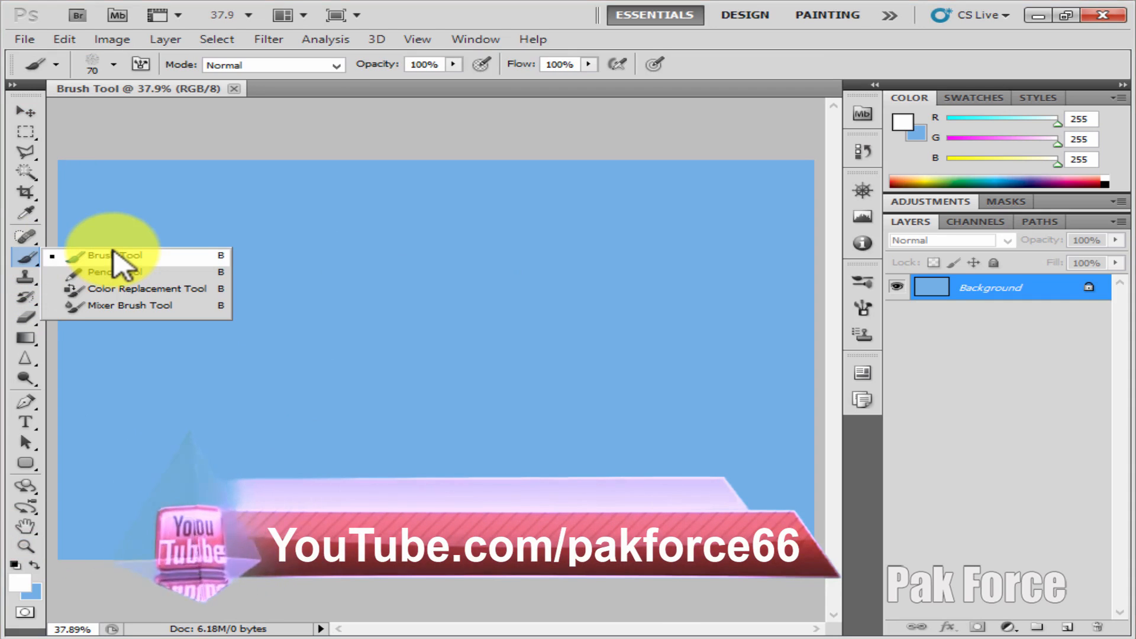
click(161, 256)
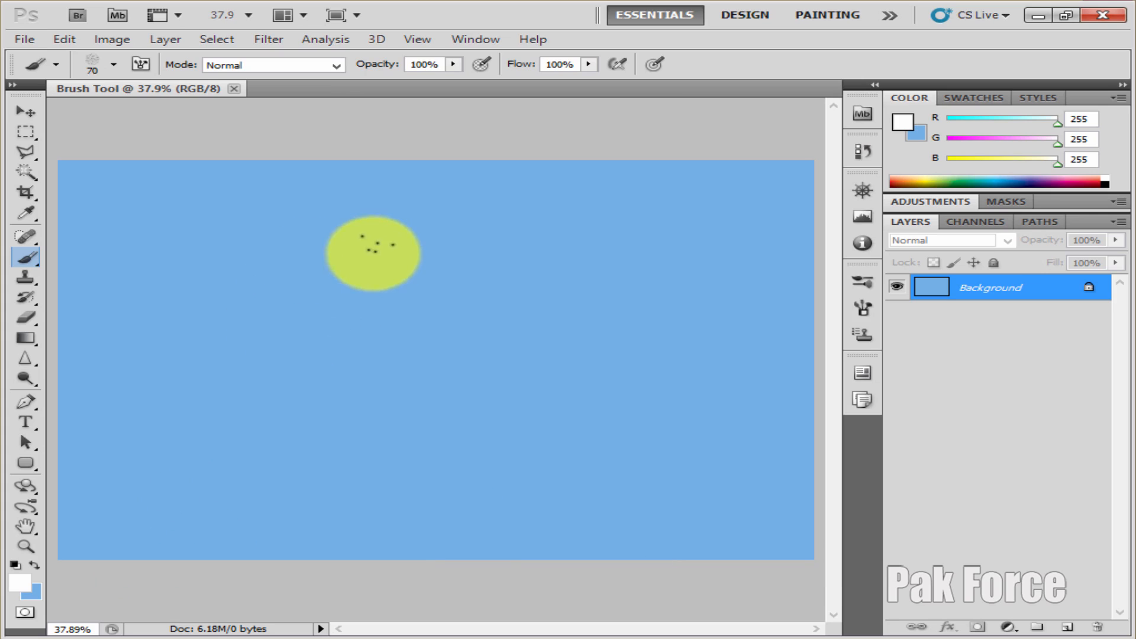
right_click(341, 262)
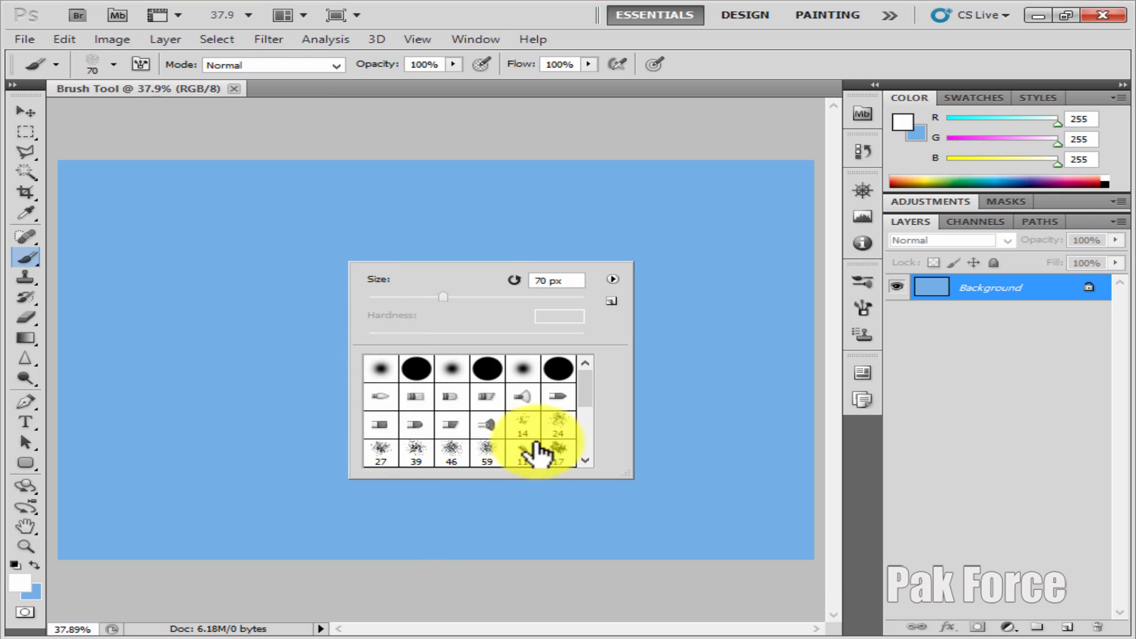
scroll(481, 401, down, 5)
scroll(482, 374, up, 8)
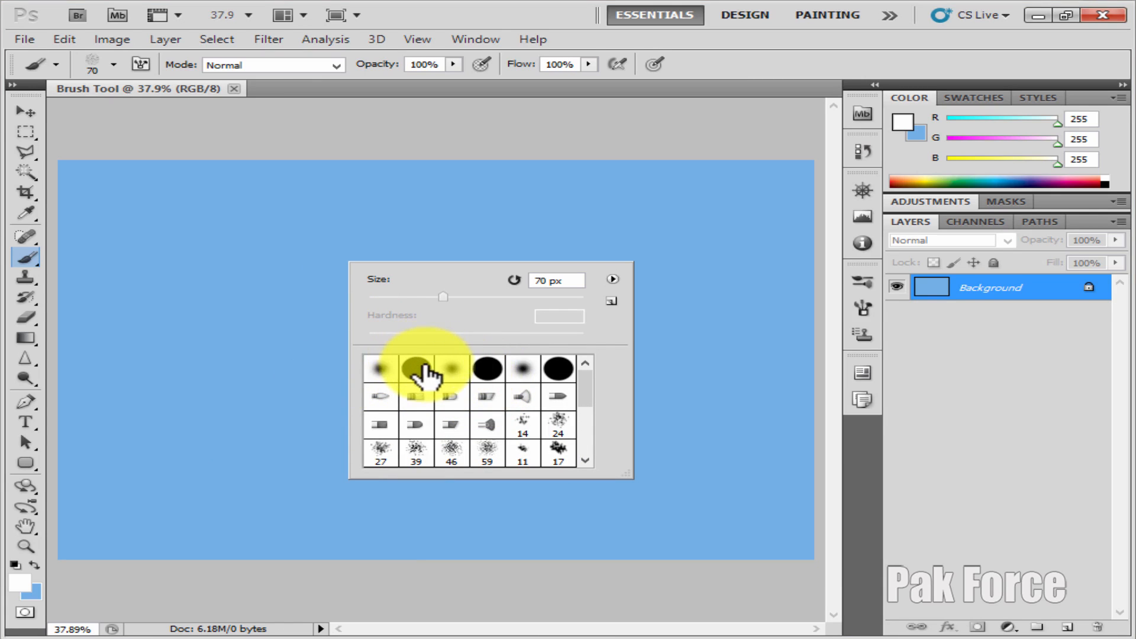
click(418, 370)
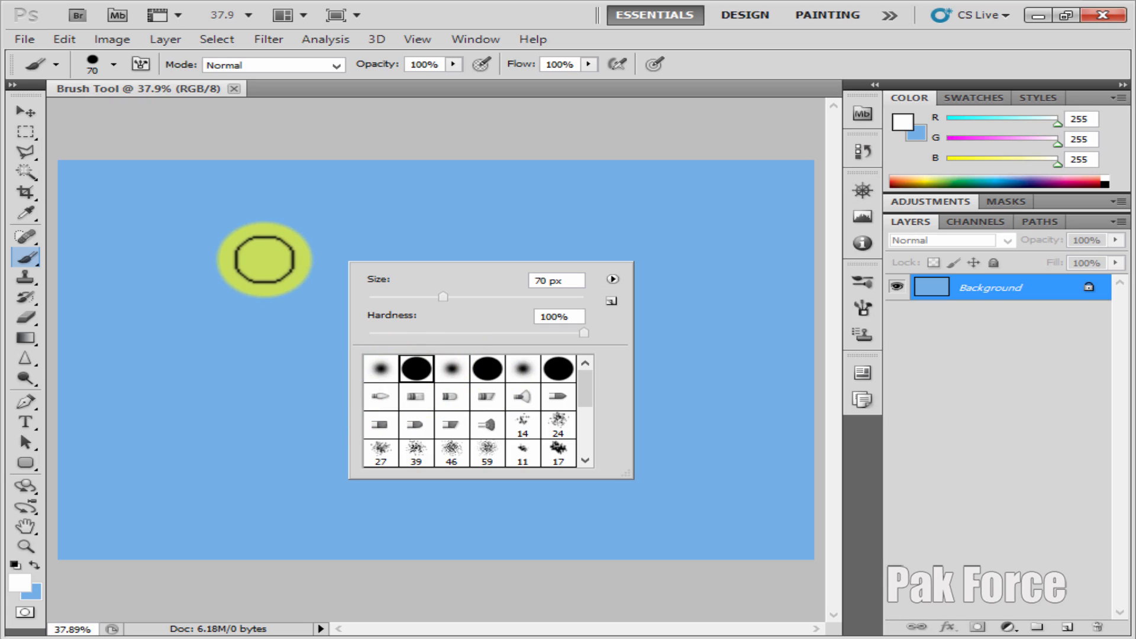
click(264, 259)
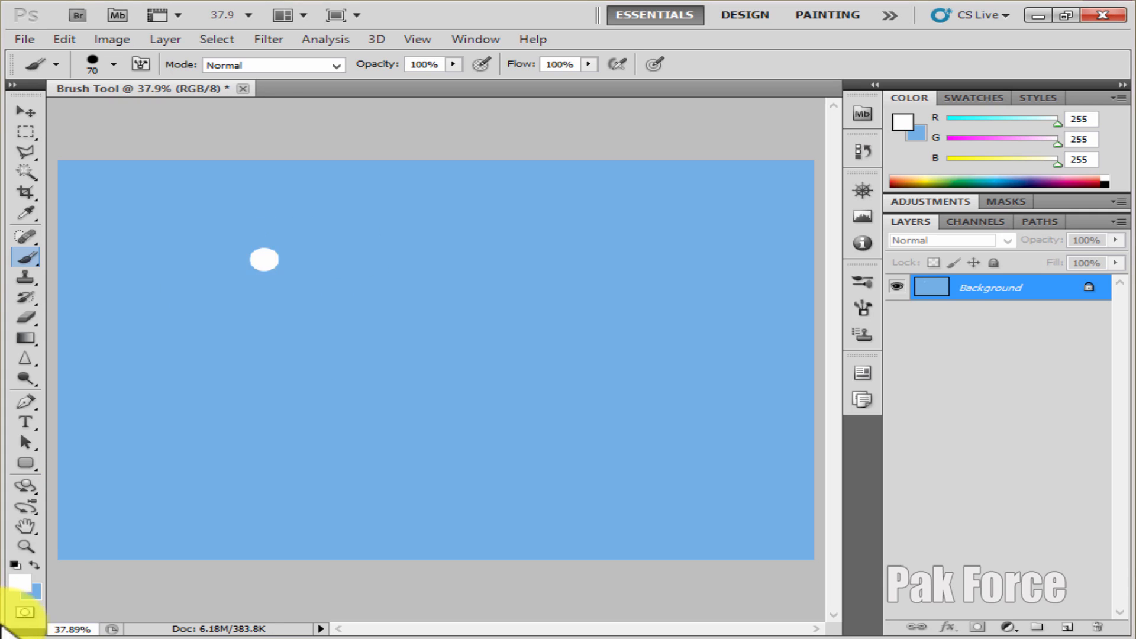
Set the foreground color to red with RGB values 233, 28, 28
click(20, 584)
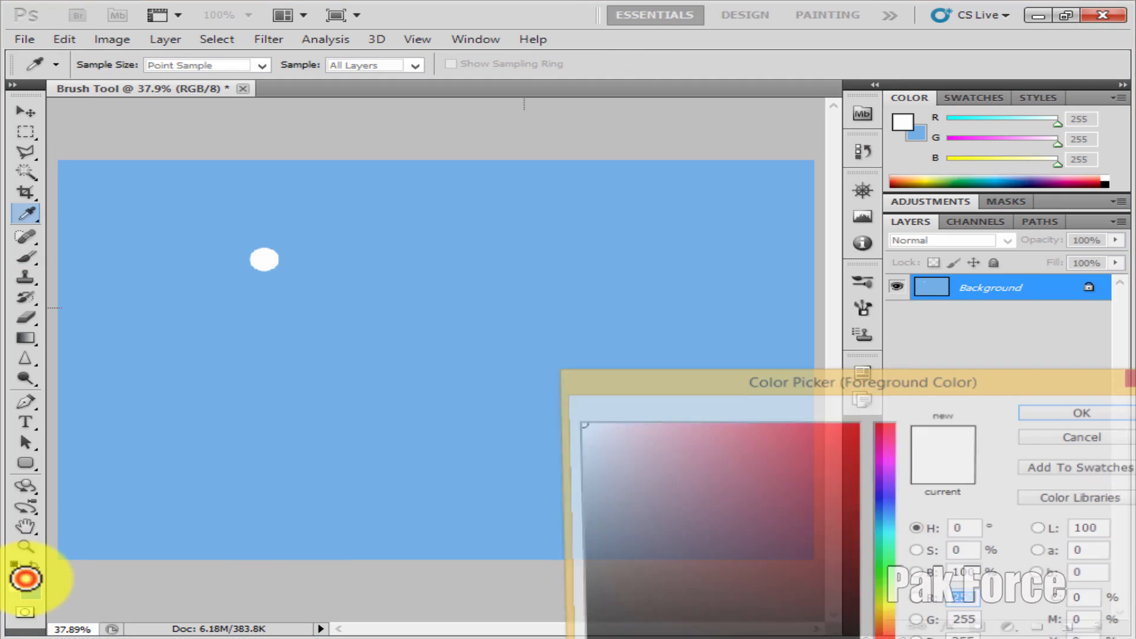
drag(787, 384, 784, 301)
click(710, 360)
click(821, 360)
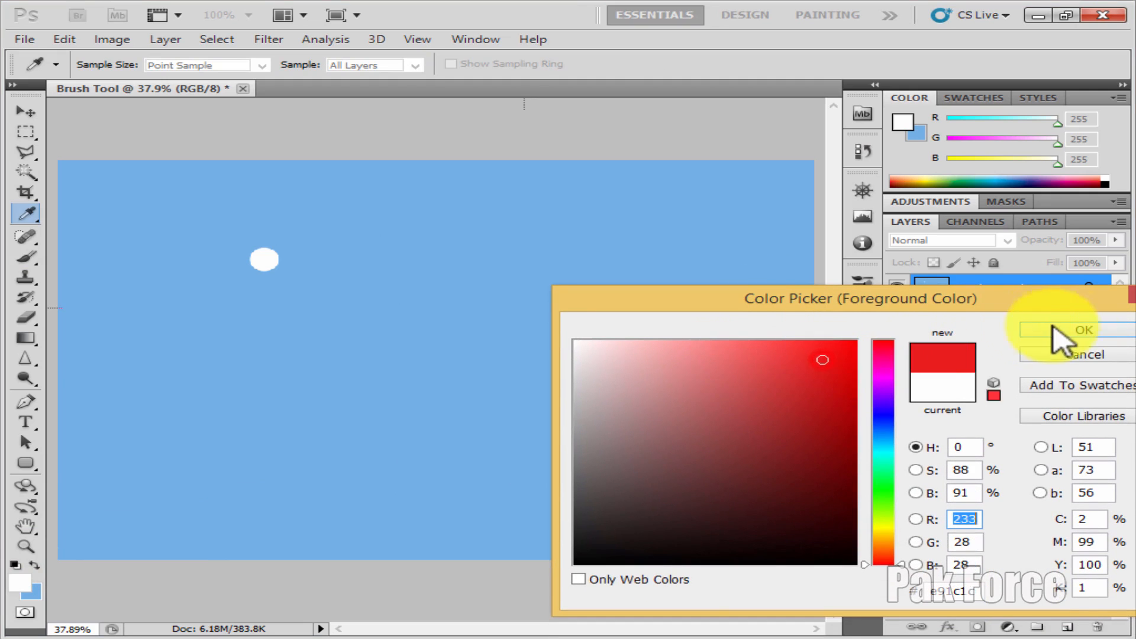
click(1062, 328)
Paint a small red dot beside the white one, and a thick 200 px stroke curving from the canvas's upper right to its bottom edge
click(394, 277)
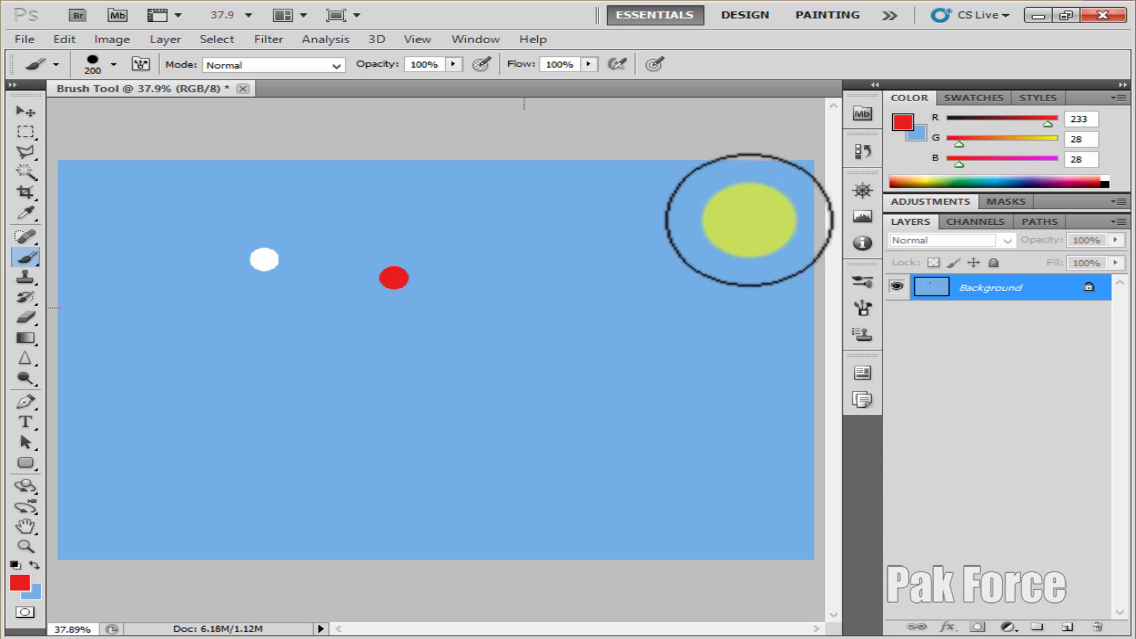
mouse_move(766, 219)
mouse_down()
mouse_move(625, 255)
mouse_move(597, 285)
mouse_move(535, 453)
mouse_move(470, 544)
mouse_move(429, 565)
mouse_move(308, 539)
mouse_up()
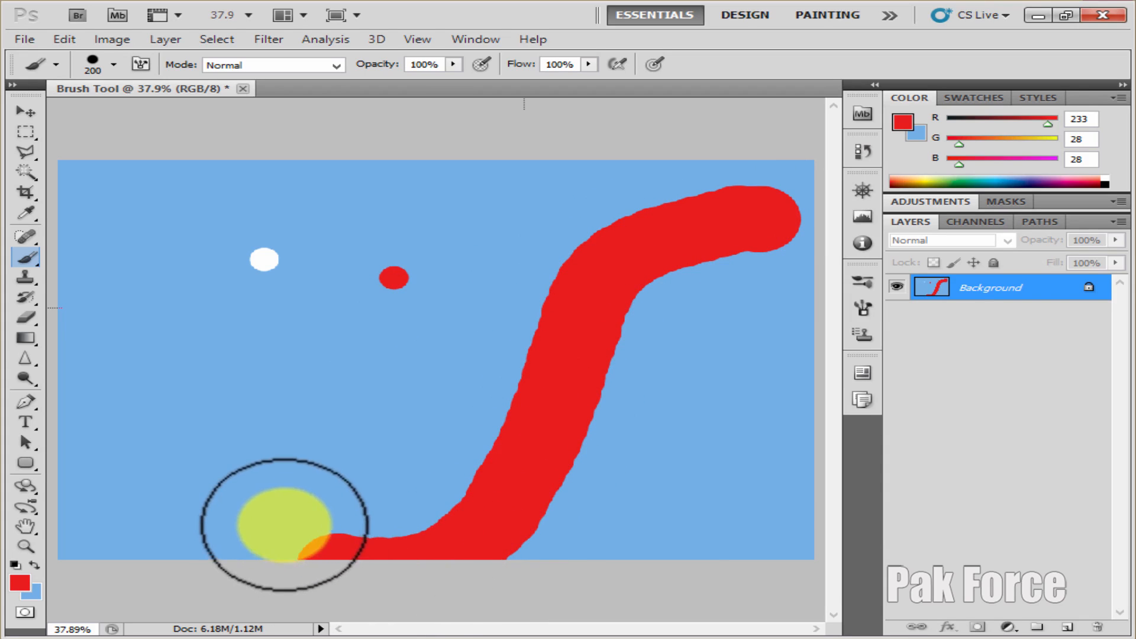
Choose the soft round brush at 98 px with 0% hardness and paint a blurred red dot in the canvas's upper middle
right_click(345, 302)
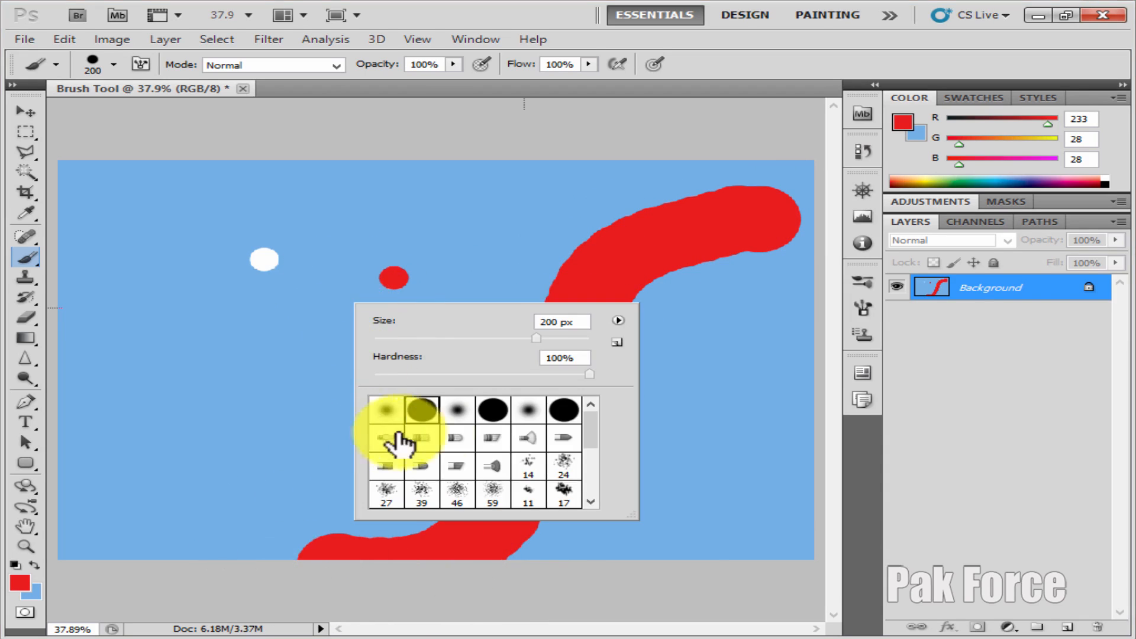
scroll(520, 444, down, 5)
scroll(520, 448, up, 5)
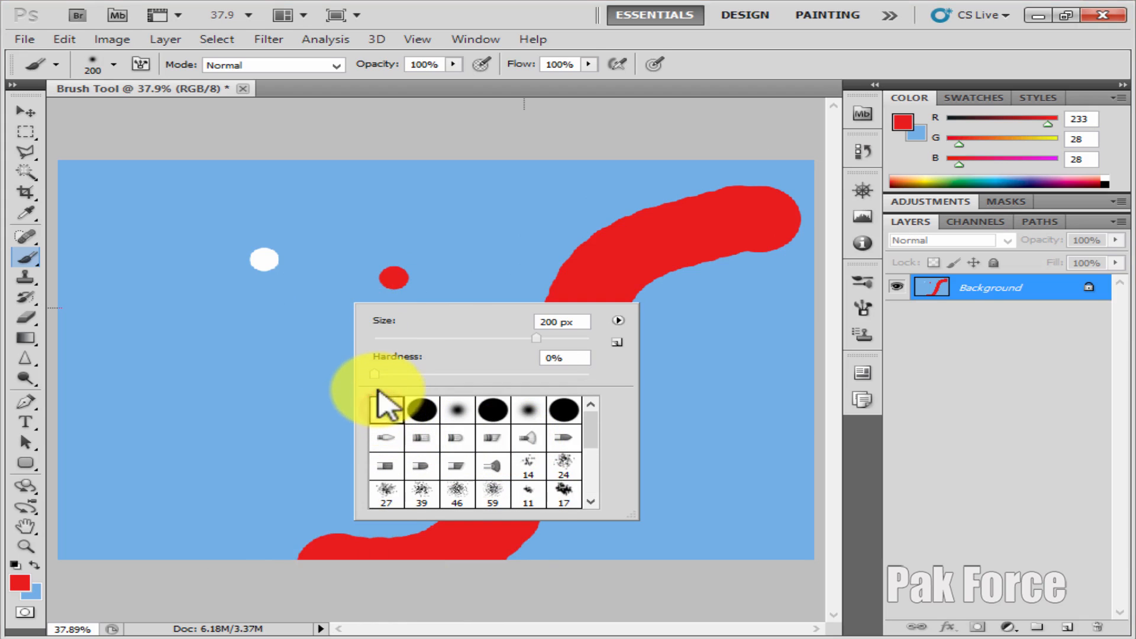
click(453, 337)
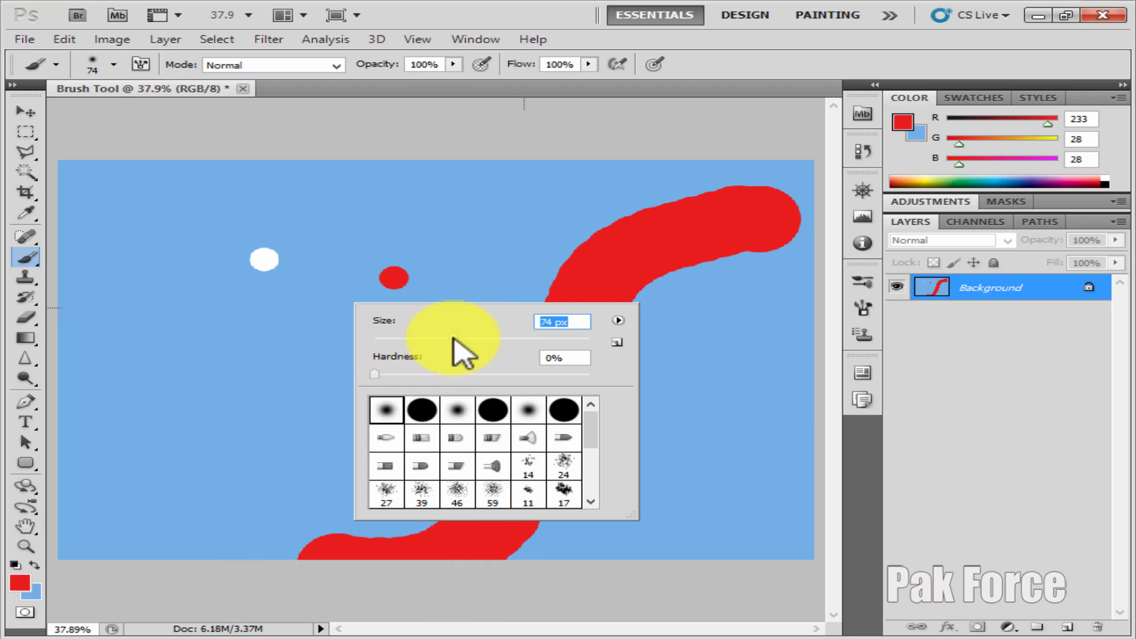
mouse_move(452, 337)
mouse_down()
mouse_move(563, 339)
mouse_move(478, 341)
mouse_up()
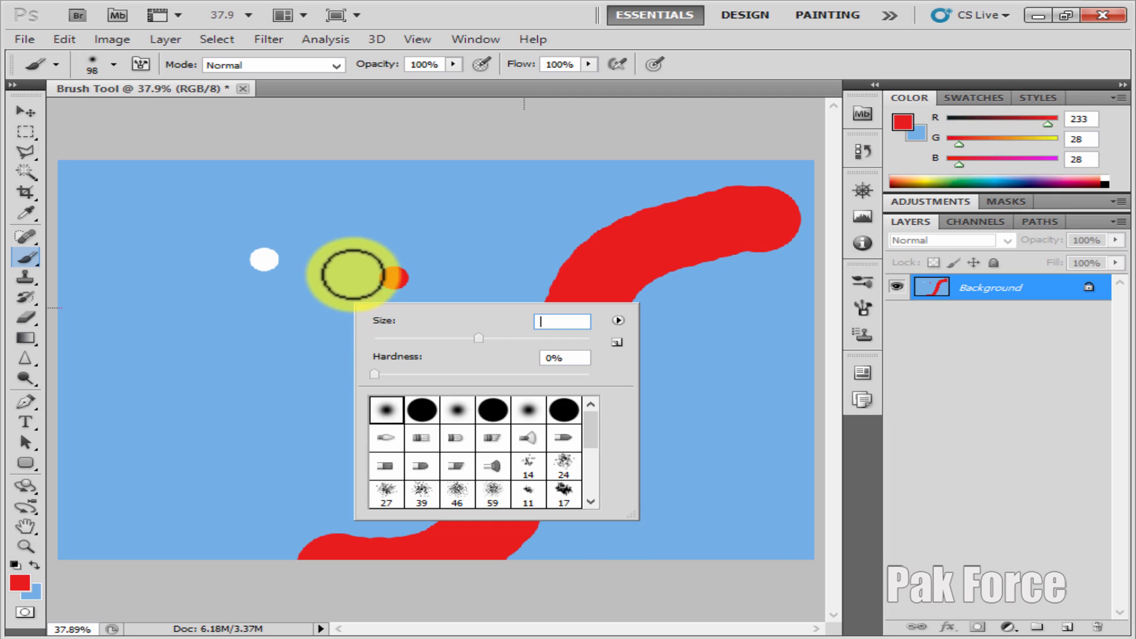
click(474, 208)
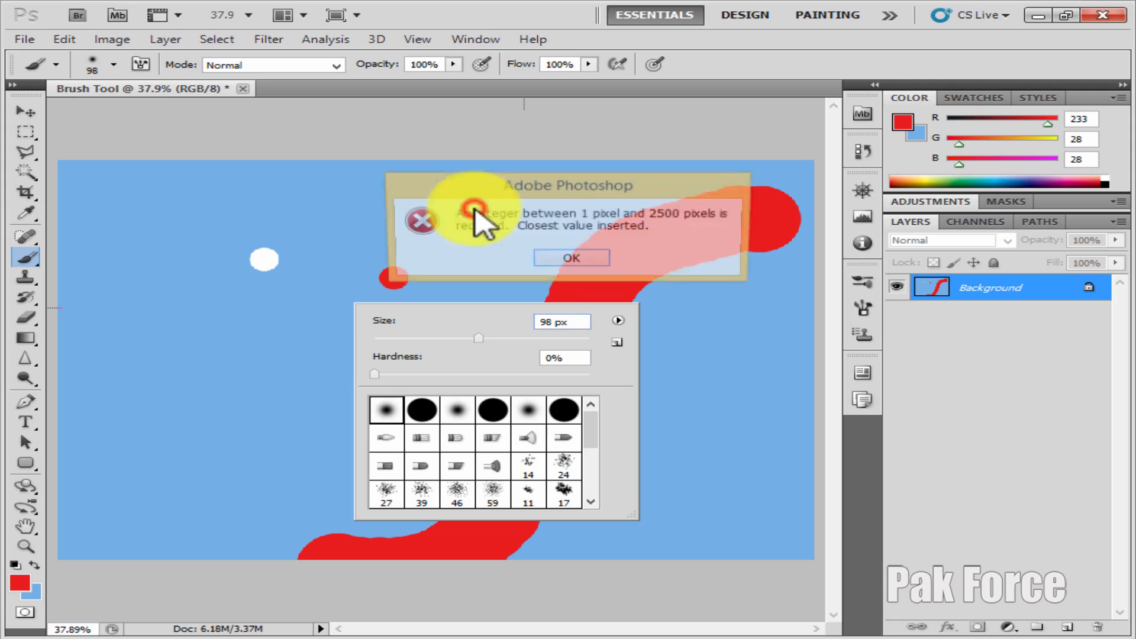
click(564, 259)
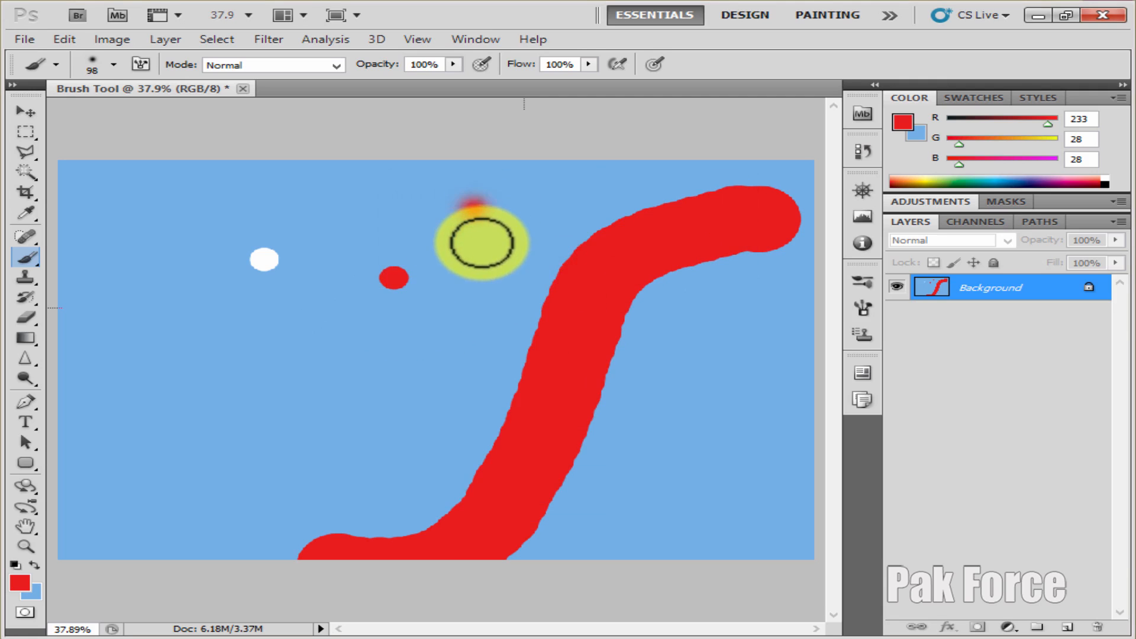
Enlarge the soft round brush to 700 px and paint a big blurred red spot in the canvas's lower-left area
key(p)
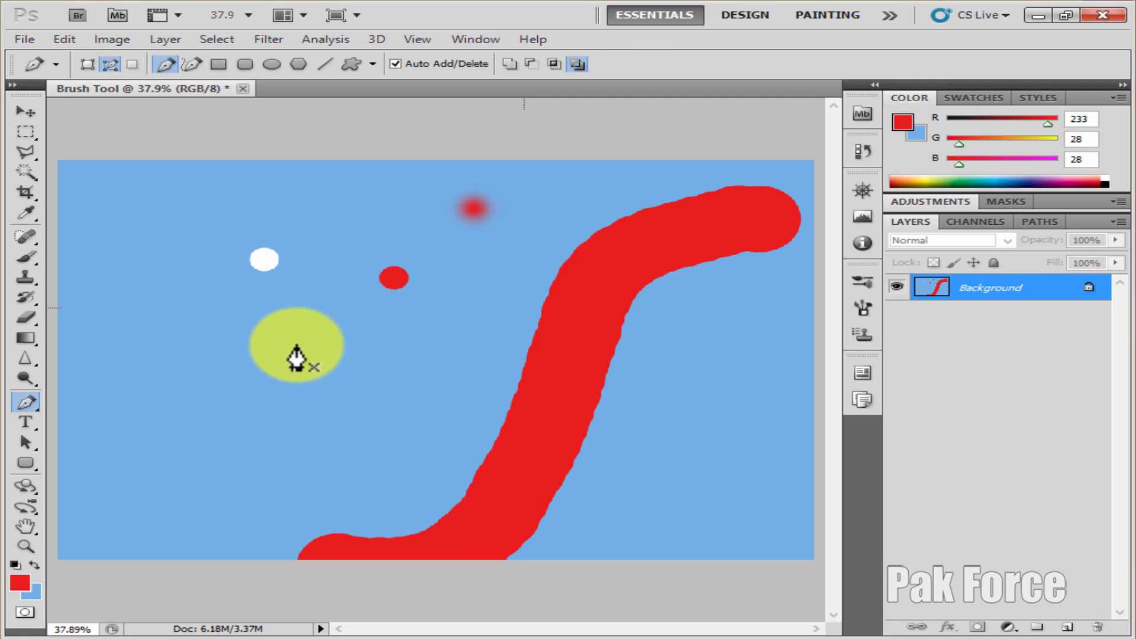
click(26, 258)
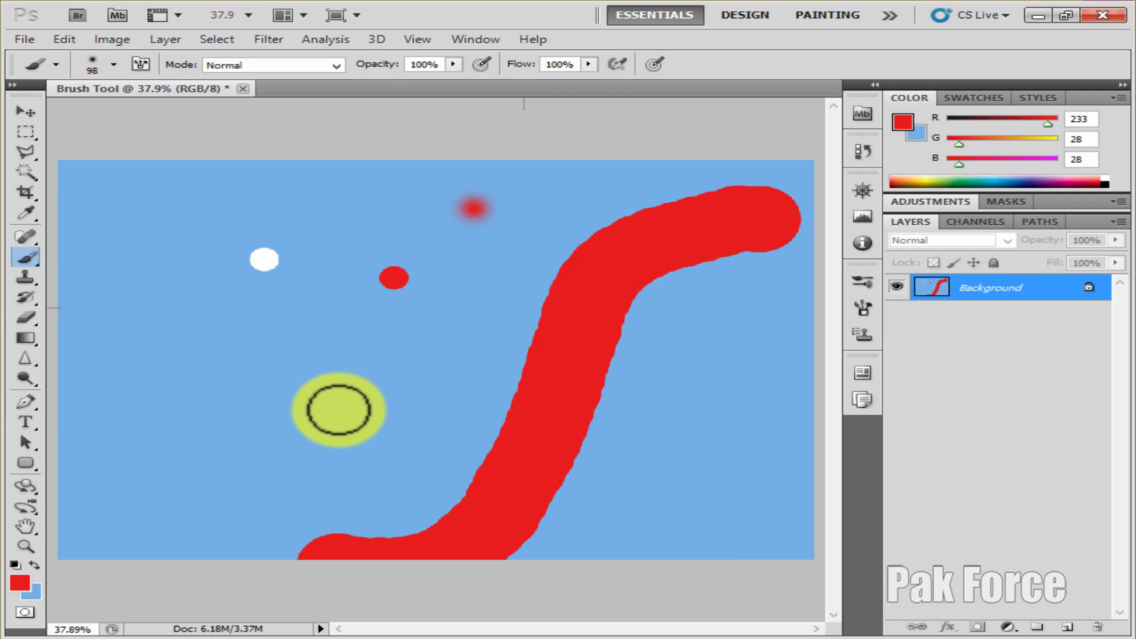
key(bracketright)
key(bracketright)
key(bracketright)
key(bracketright)
key(bracketright)
key(bracketright)
key(bracketright)
key(bracketright)
key(bracketright)
key(bracketright)
key(bracketright)
key(bracketright)
key(bracketright)
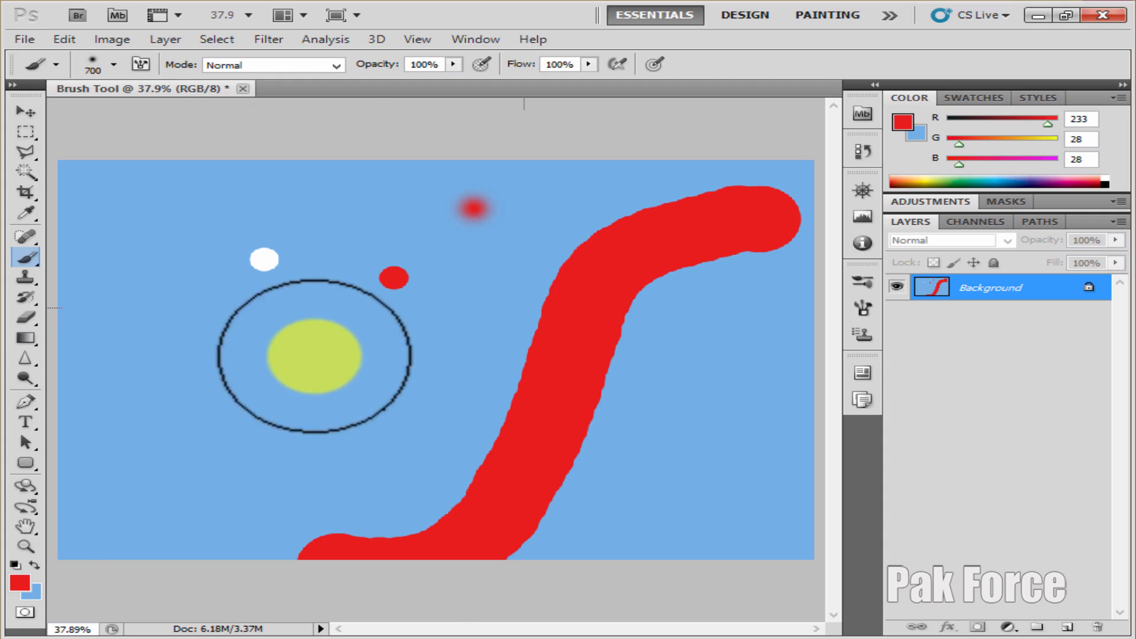
key(bracketleft)
key(bracketleft)
click(244, 405)
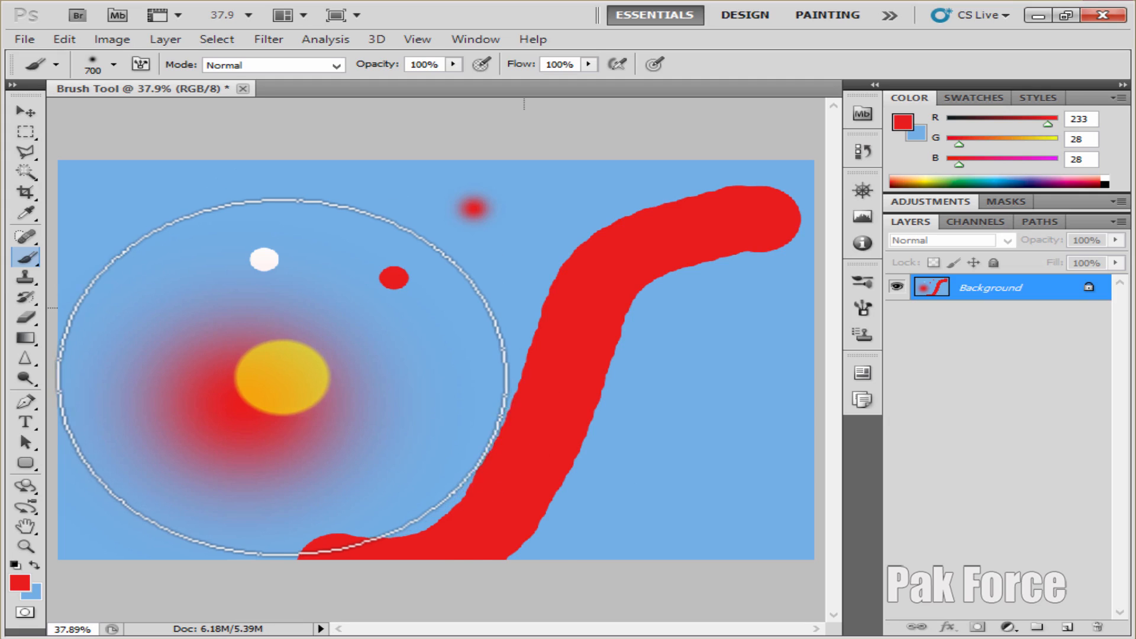
Raise the 700 px brush's hardness to the maximum and paint a sharp-edged red circle over the blurred spot
right_click(349, 374)
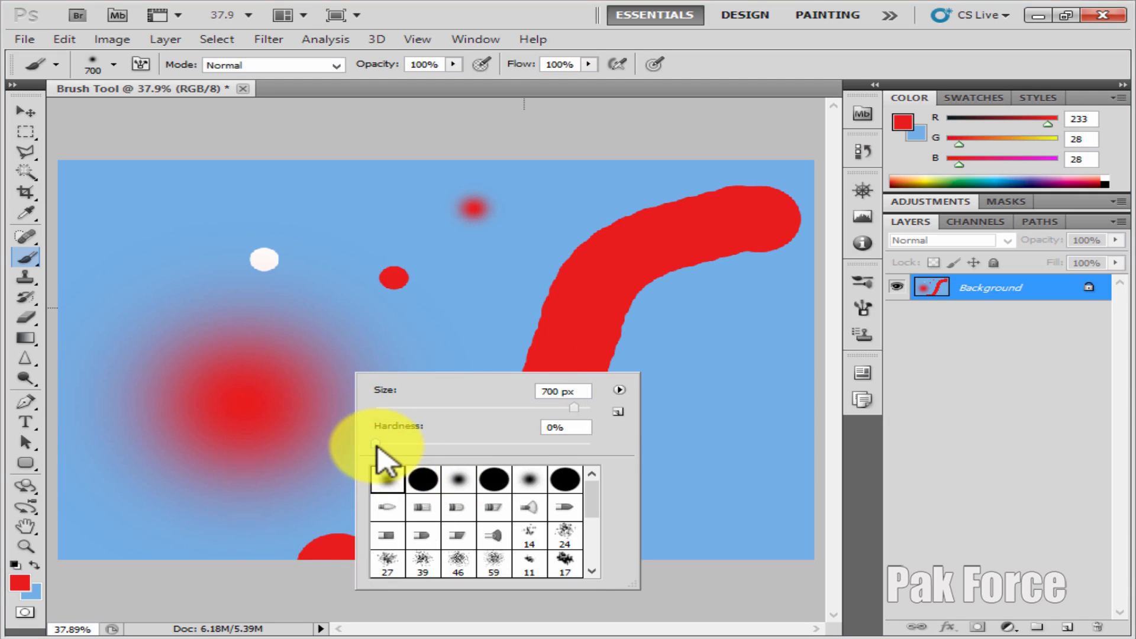
drag(377, 444, 621, 451)
click(249, 324)
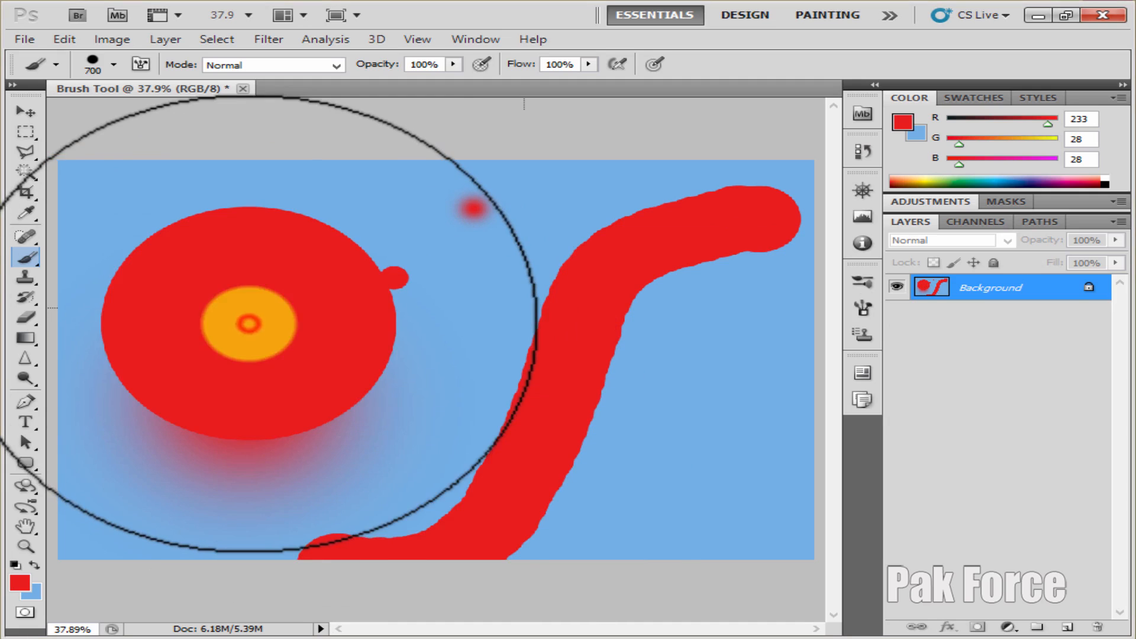
Set the brush hardness to 48% and paint a half-soft red circle in the canvas's upper middle
right_click(445, 364)
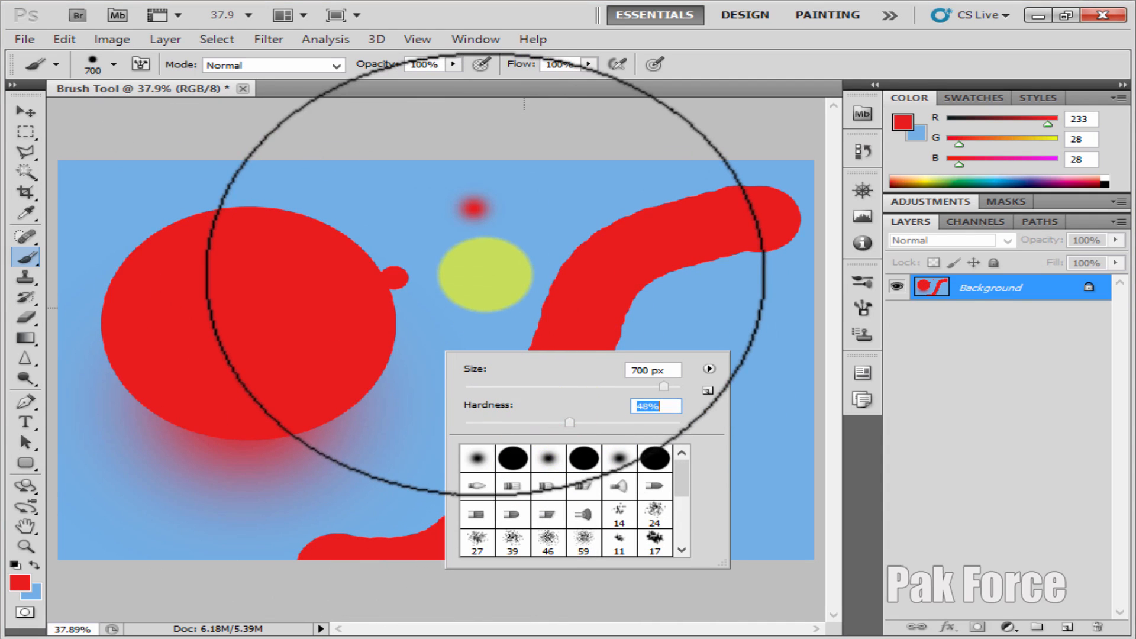
click(482, 243)
click(476, 242)
Choose the first bristle brush tip at 300 px and paint spiky red bursts in the canvas's lower-left and lower-right areas
mouse_move(458, 475)
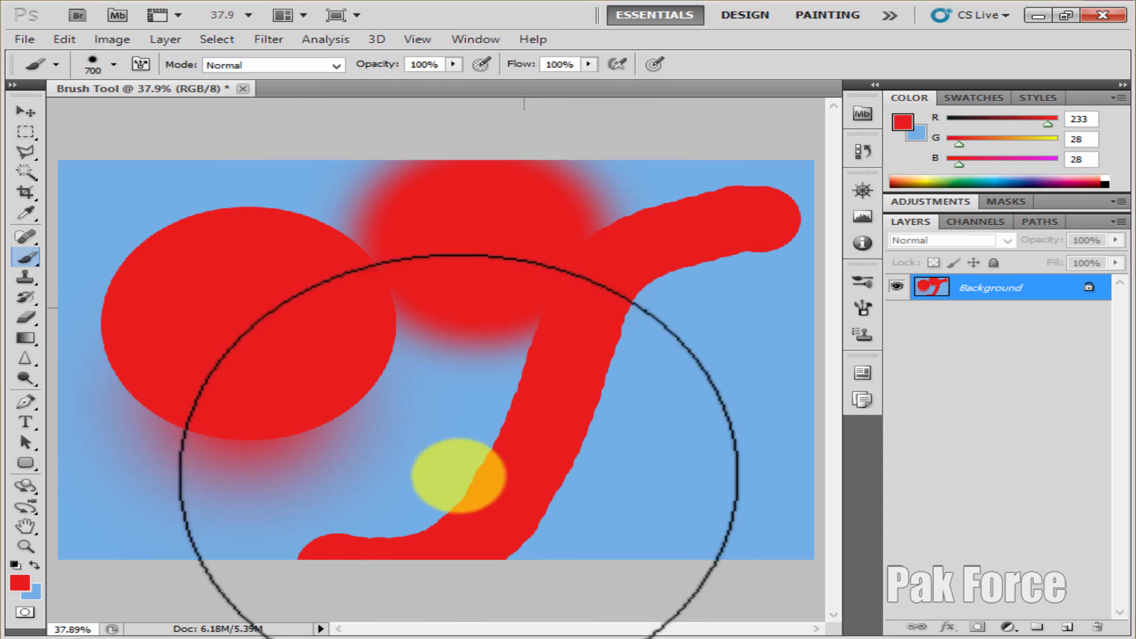
right_click(453, 325)
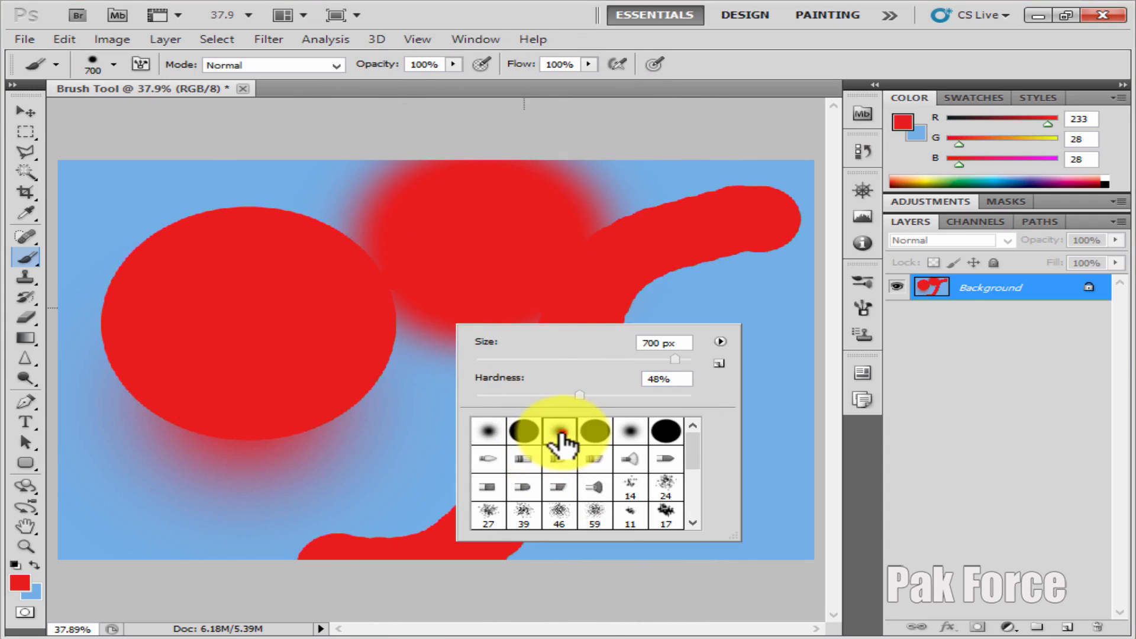
click(559, 435)
click(664, 438)
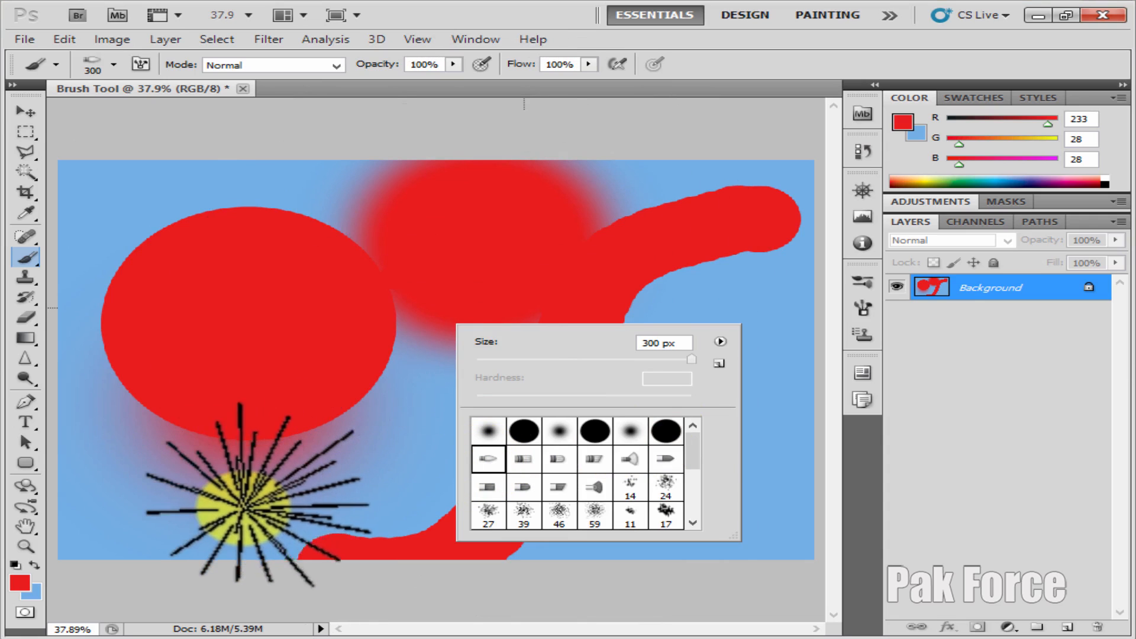
click(235, 514)
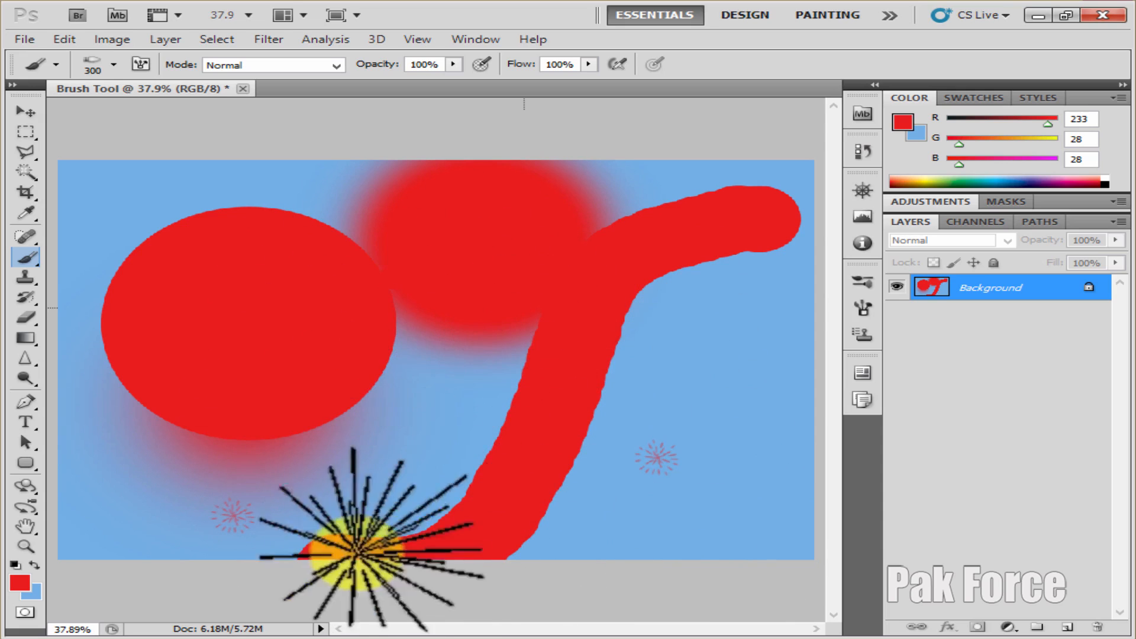
Set the background color to white (255, 255, 255) and fill the whole canvas with the red foreground color
click(32, 593)
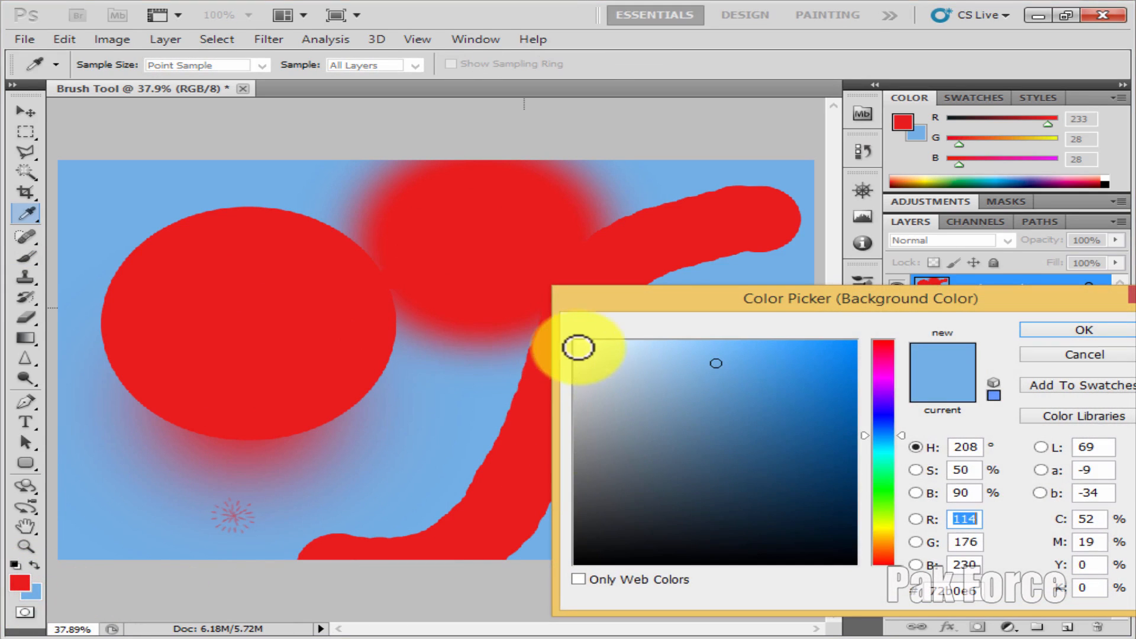
click(573, 340)
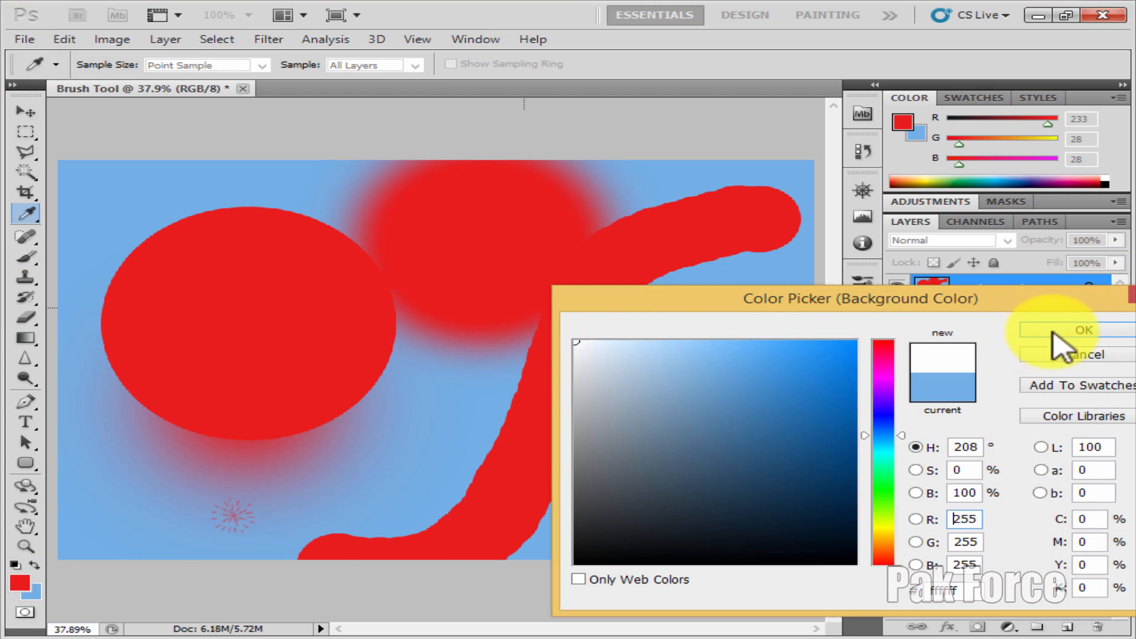
click(1079, 332)
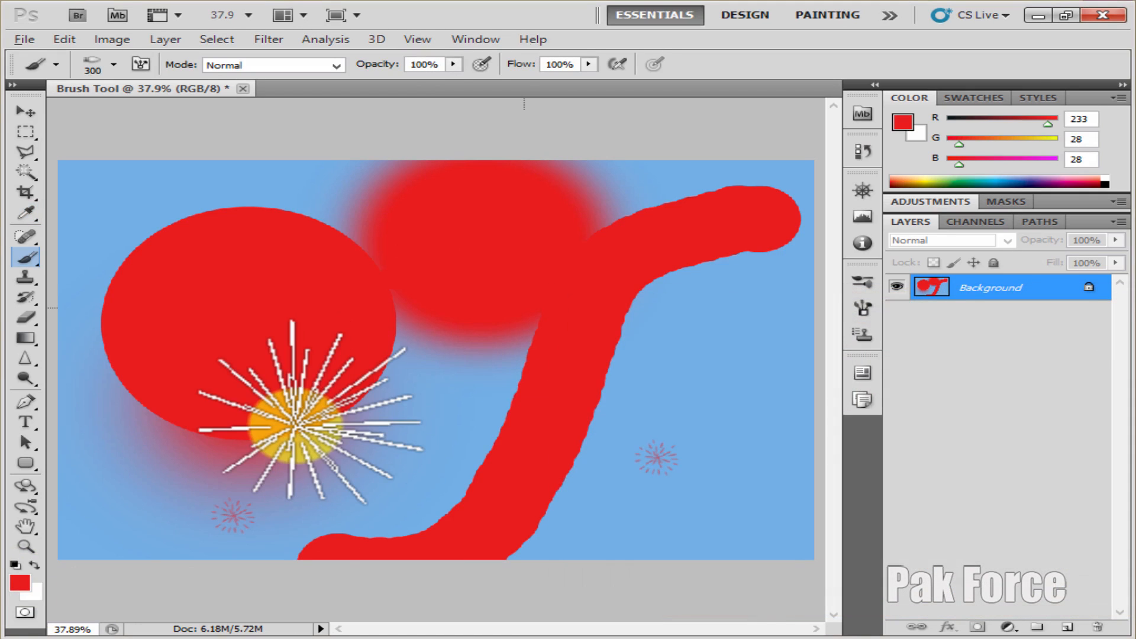
key(alt+BackSpace)
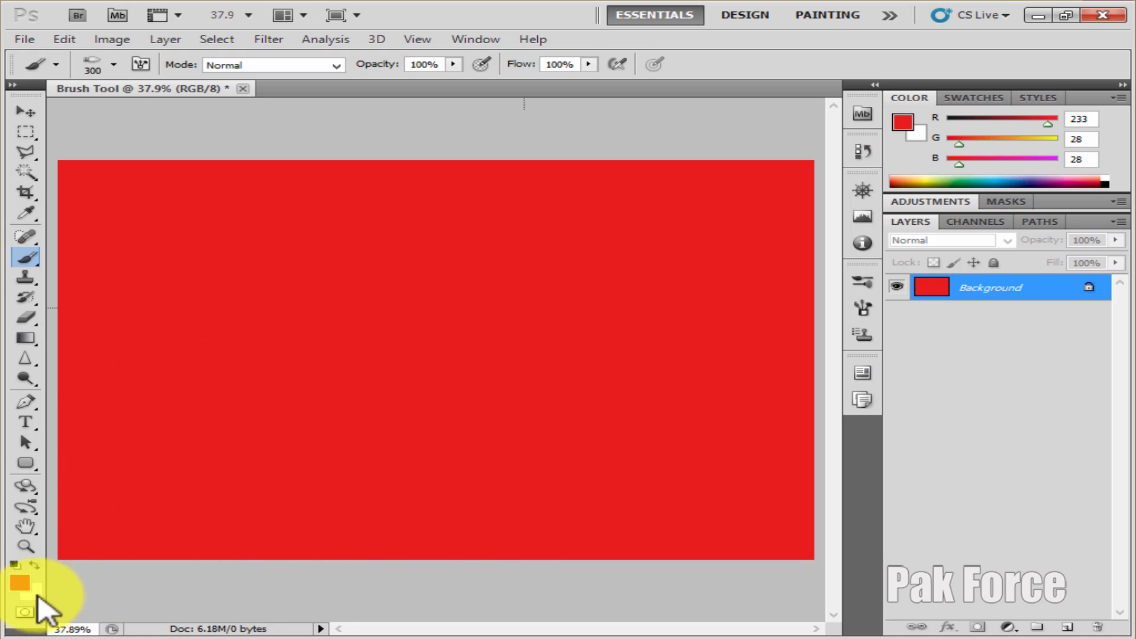
Set the foreground color to near-white (251, 250, 250), keep the background white, and fill the whole canvas with the foreground color
click(23, 581)
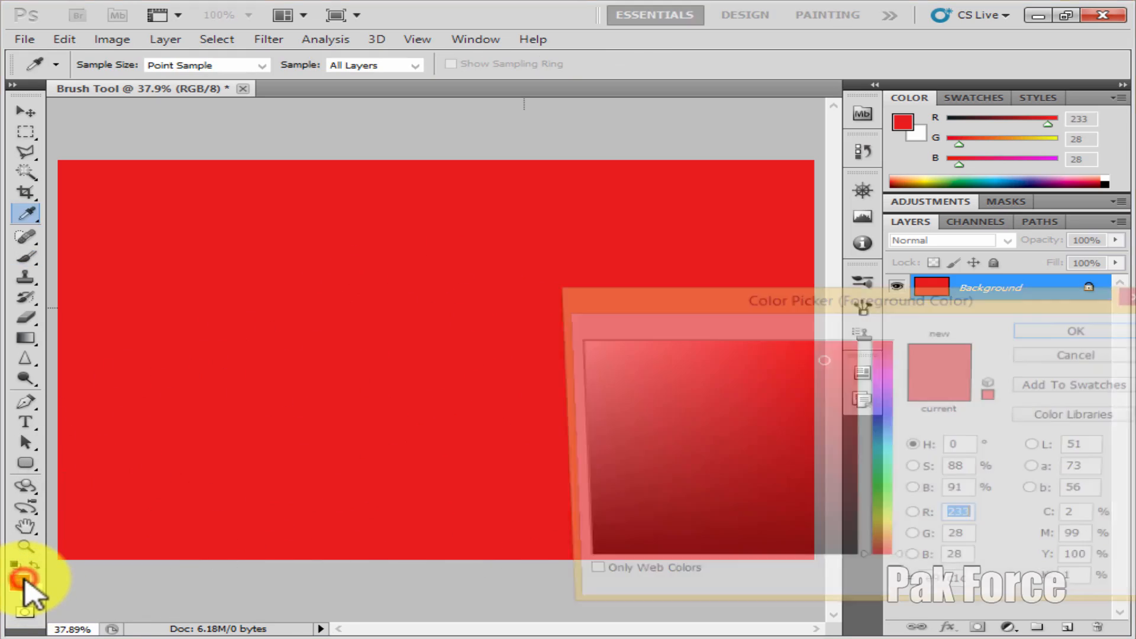
click(577, 343)
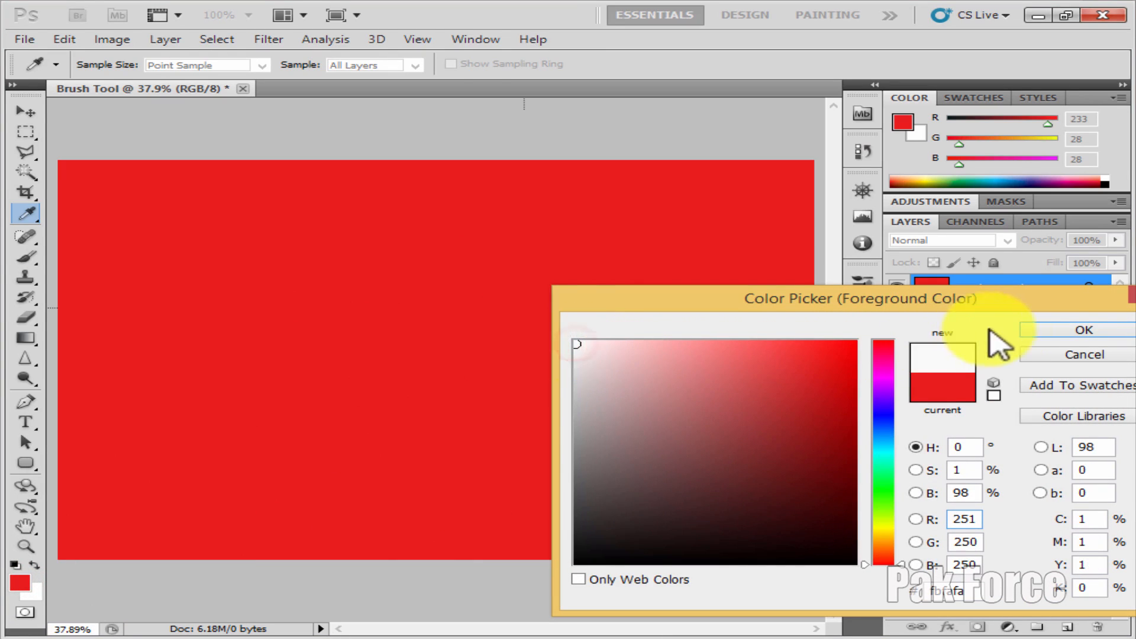
click(1047, 329)
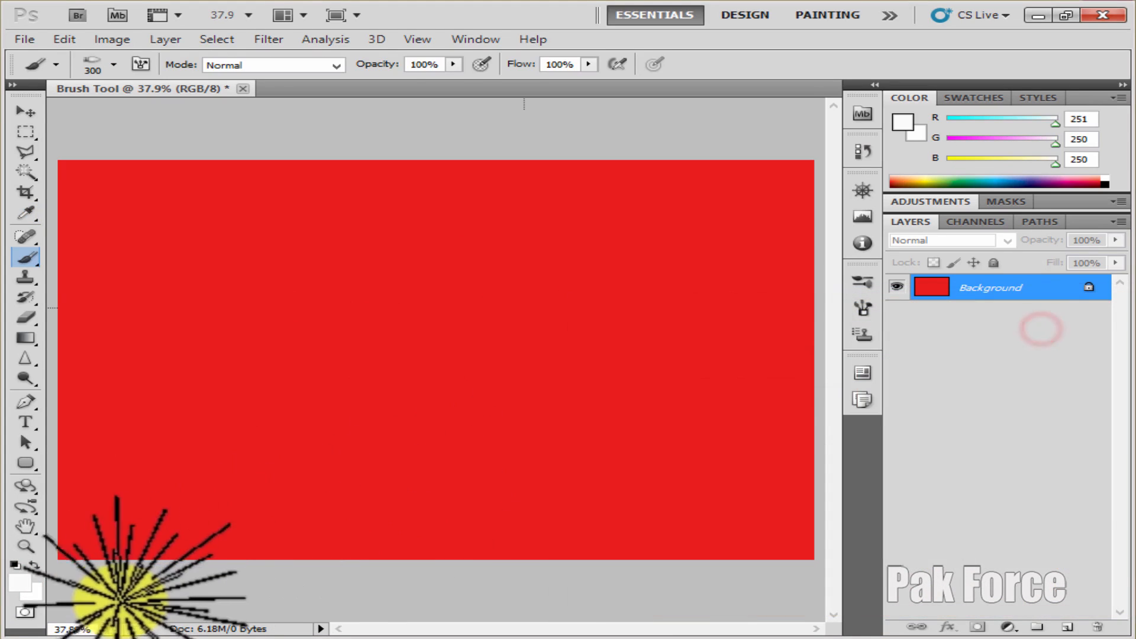
click(33, 592)
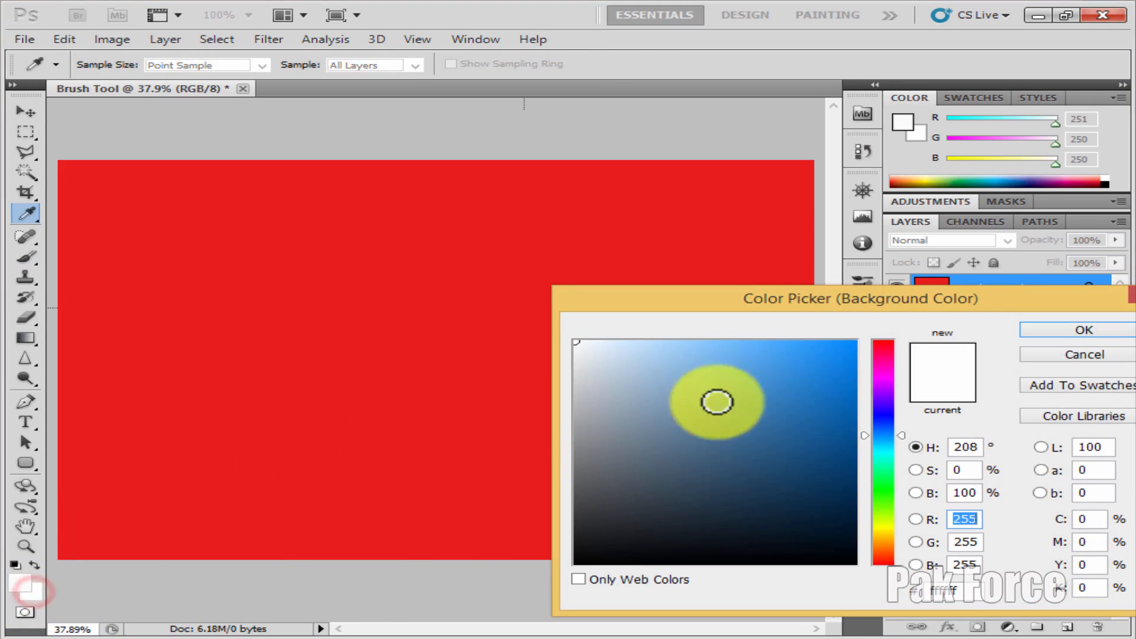
click(1033, 328)
key(alt)
key(alt+BackSpace)
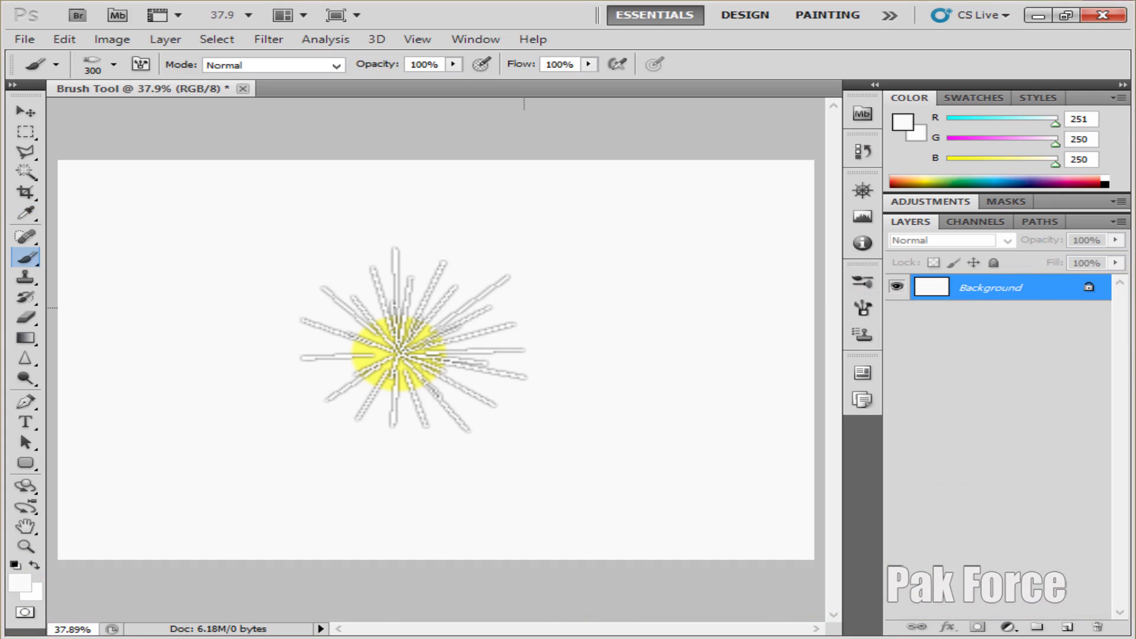
Set the foreground color to bright red (246, 5, 5) and paint one spiky burst in the canvas's upper-left area
click(20, 583)
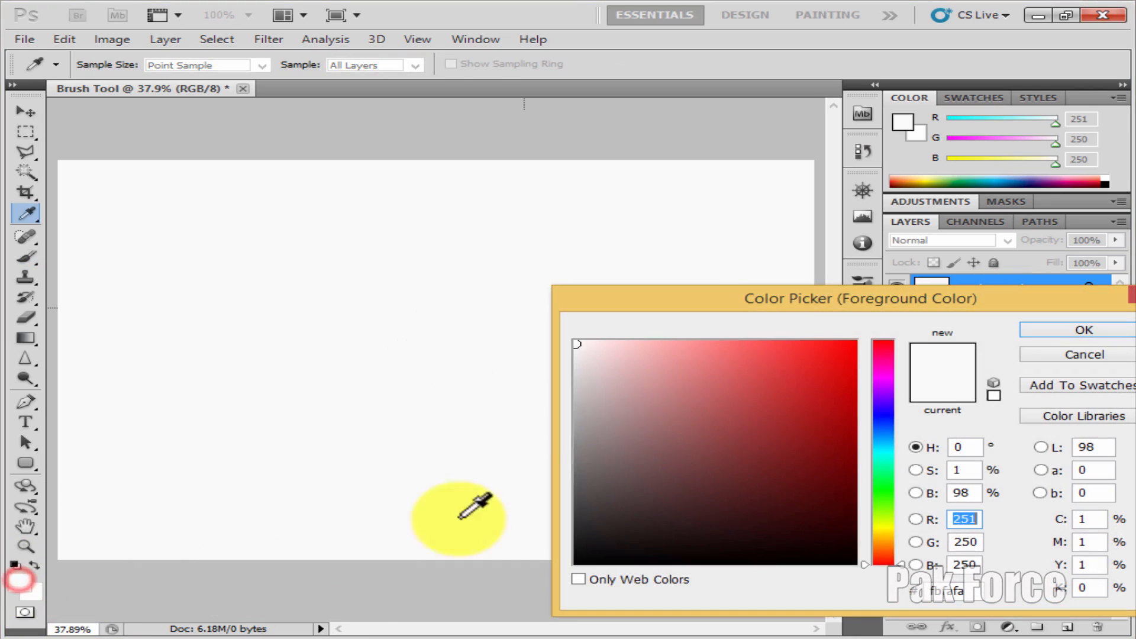
click(851, 348)
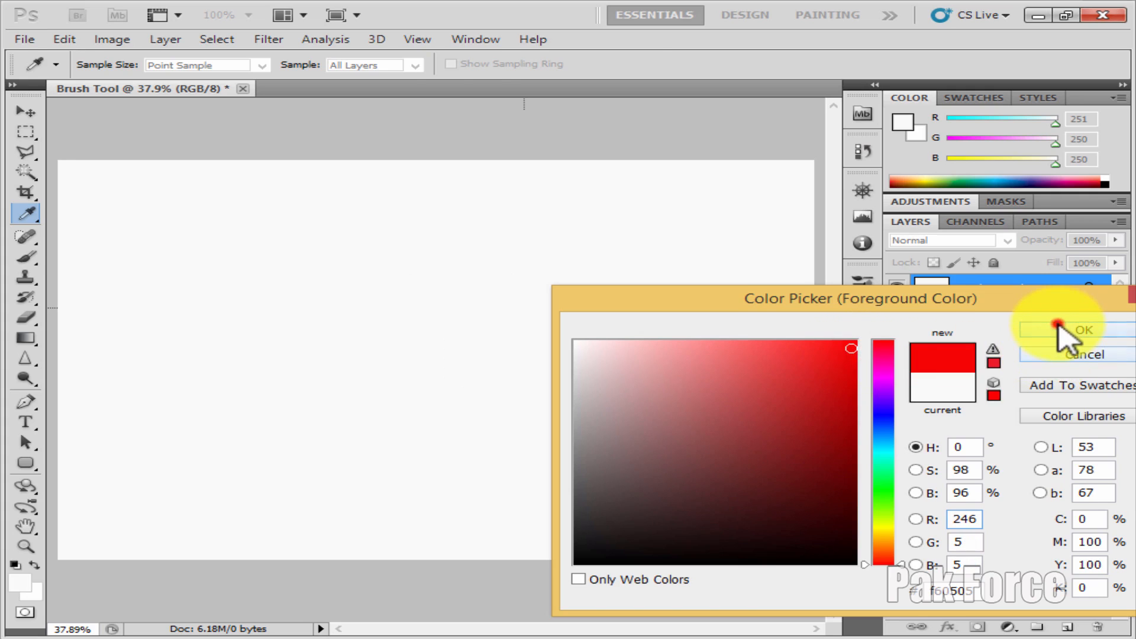
click(1065, 329)
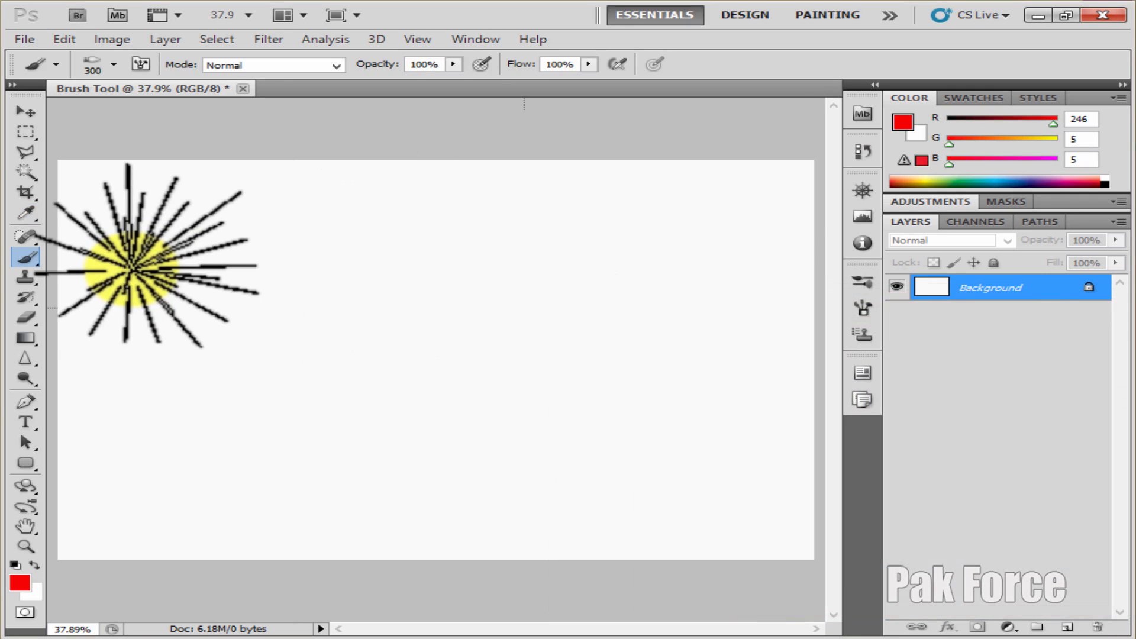
click(191, 251)
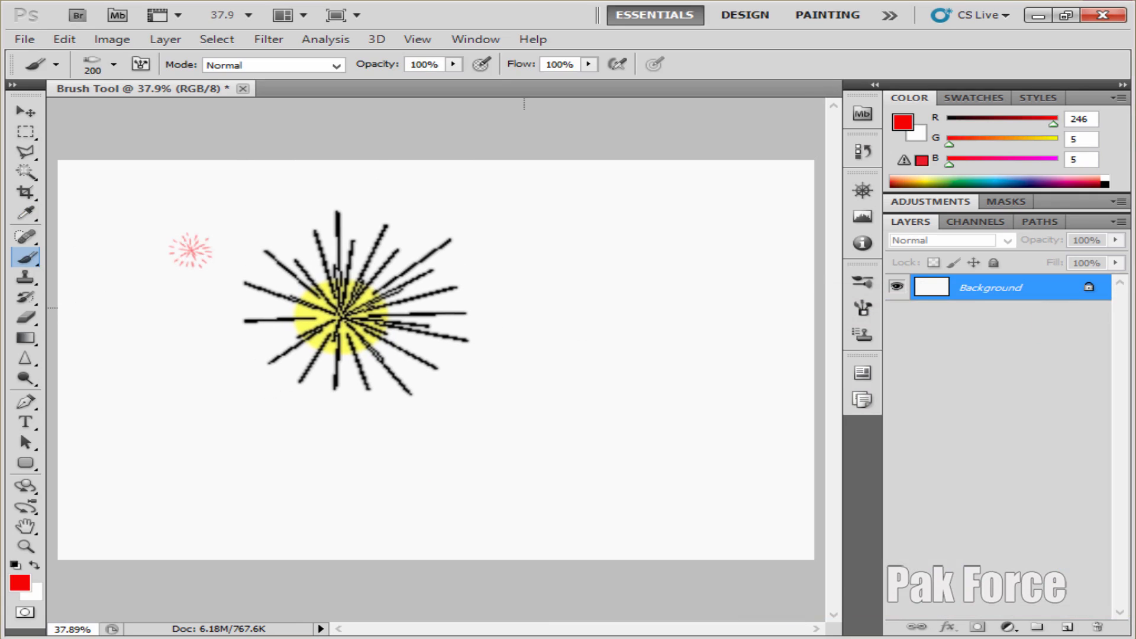
Enlarge the first bristle brush to 300 px and paint two more spiky red bursts near the middle of the canvas
key(p)
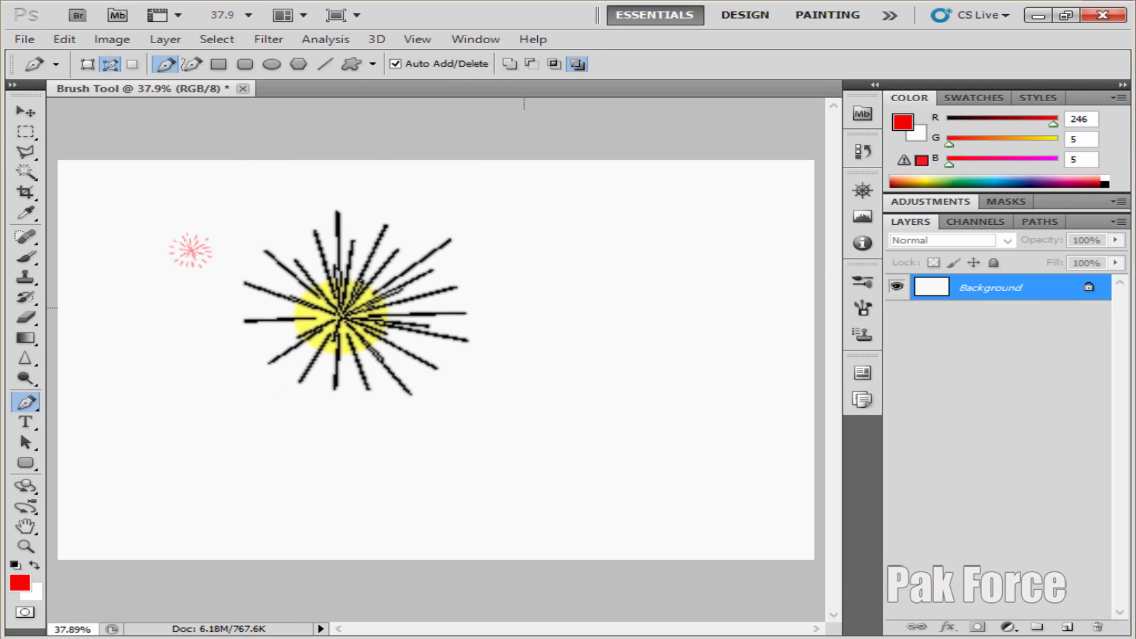
click(20, 261)
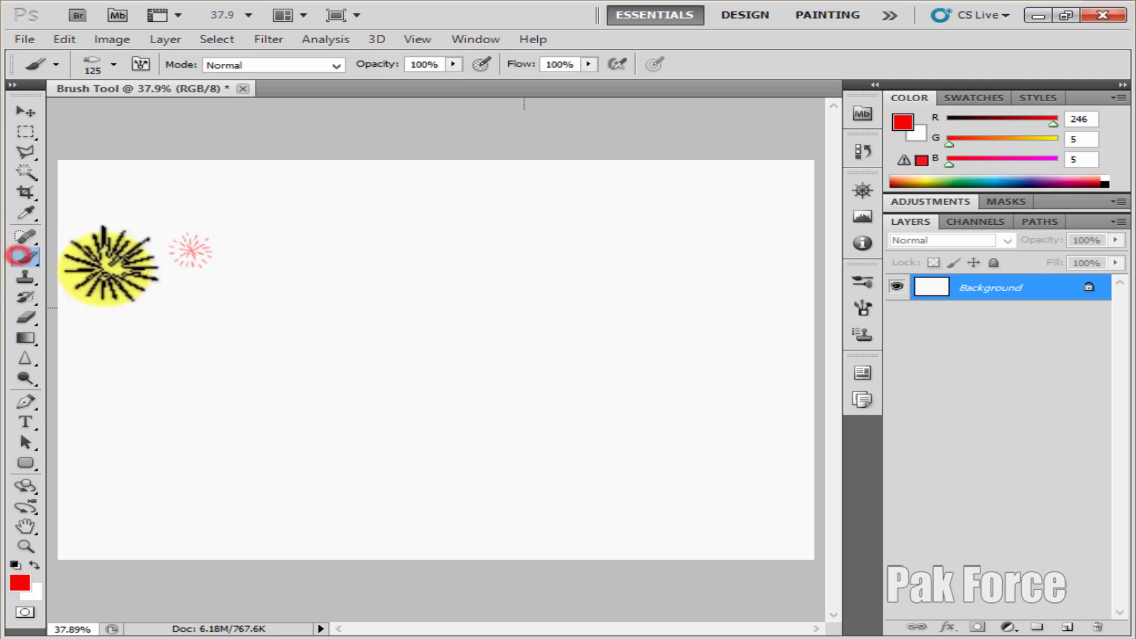
key(bracketright)
key(bracketright)
key(bracketright)
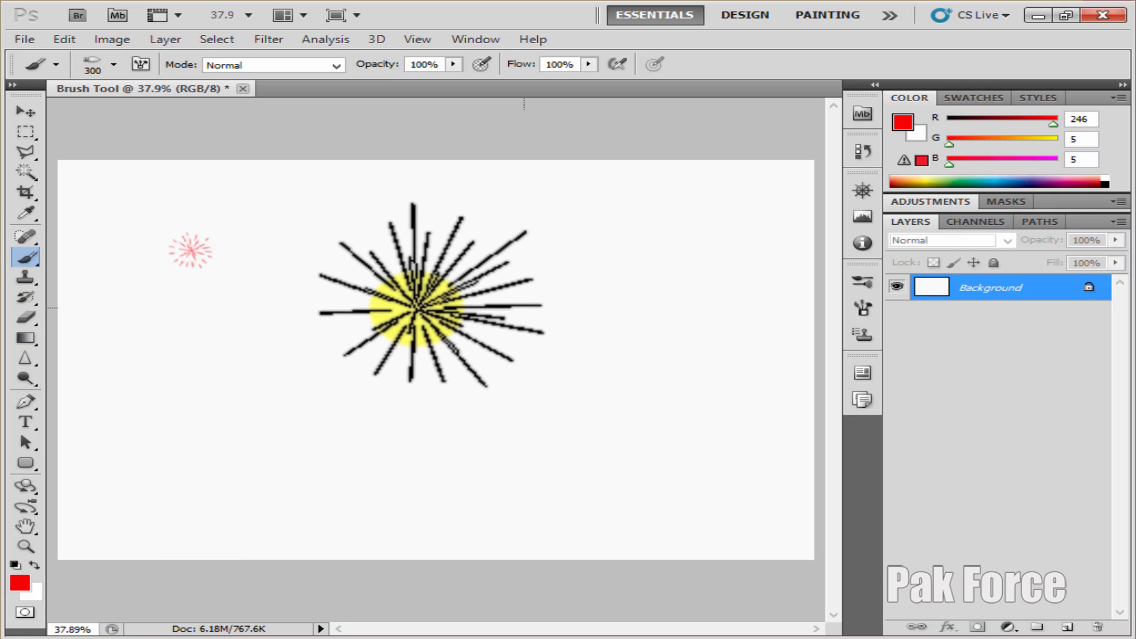
right_click(417, 308)
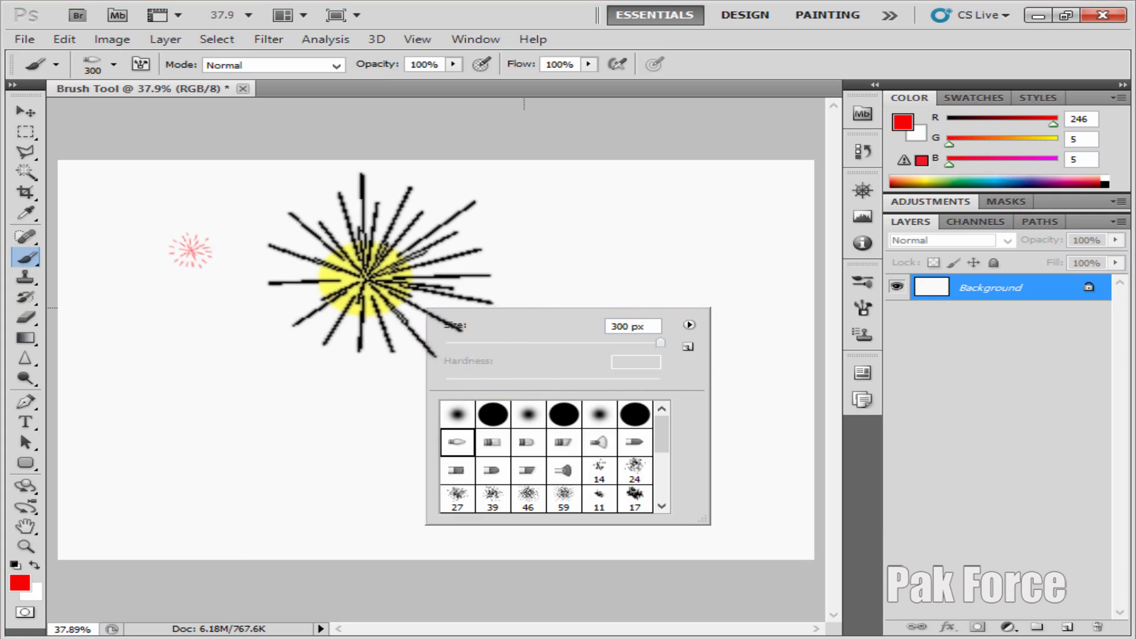
click(364, 276)
click(393, 344)
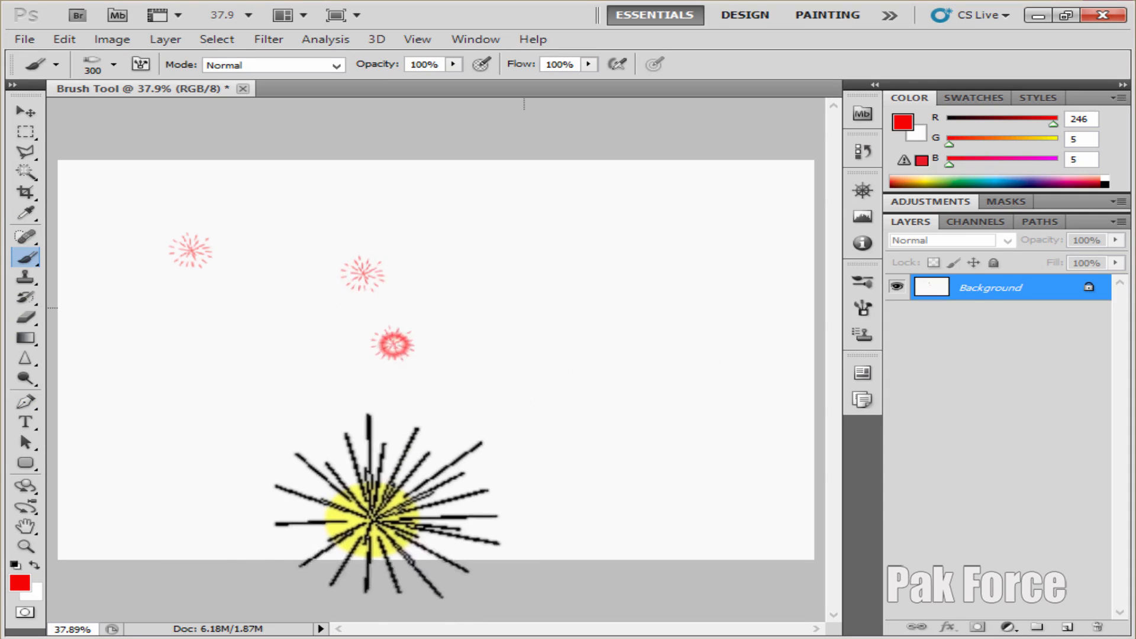
Choose the second bristle brush tip at 300 px and paint red hatch strokes in the canvas's upper-right and lower-middle areas
right_click(269, 343)
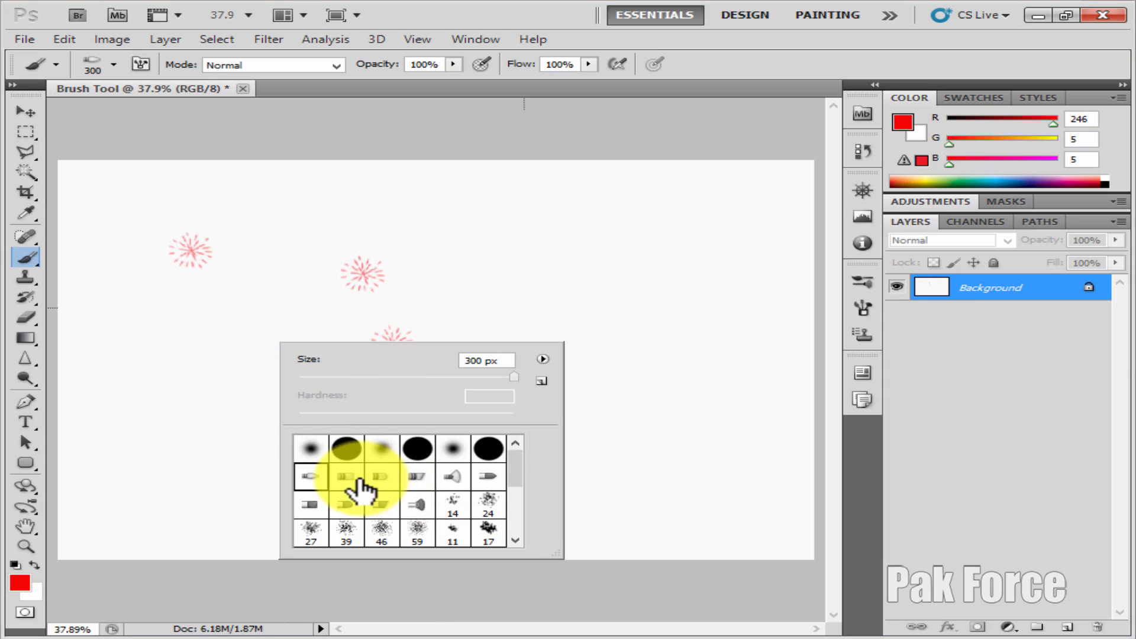
click(347, 477)
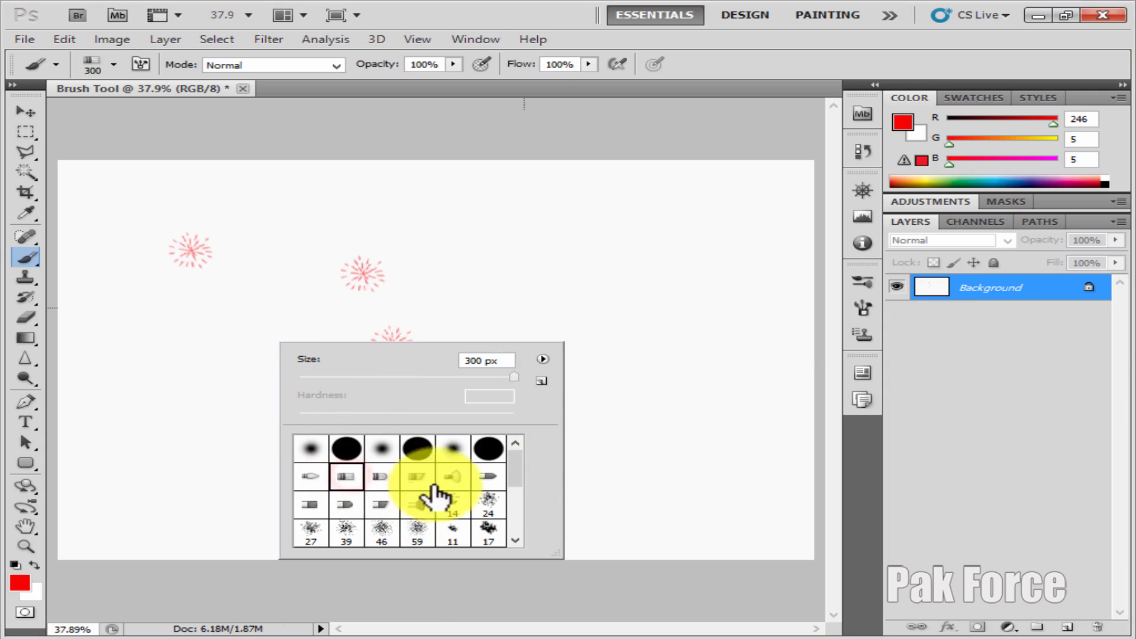
click(635, 261)
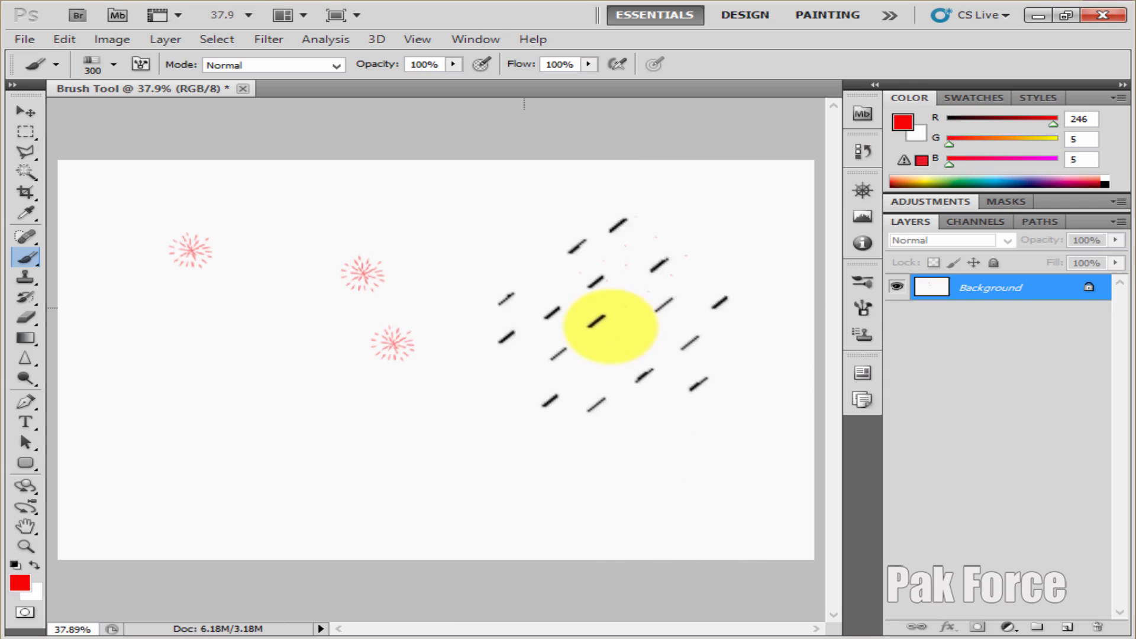
drag(586, 237, 721, 396)
drag(509, 417, 414, 456)
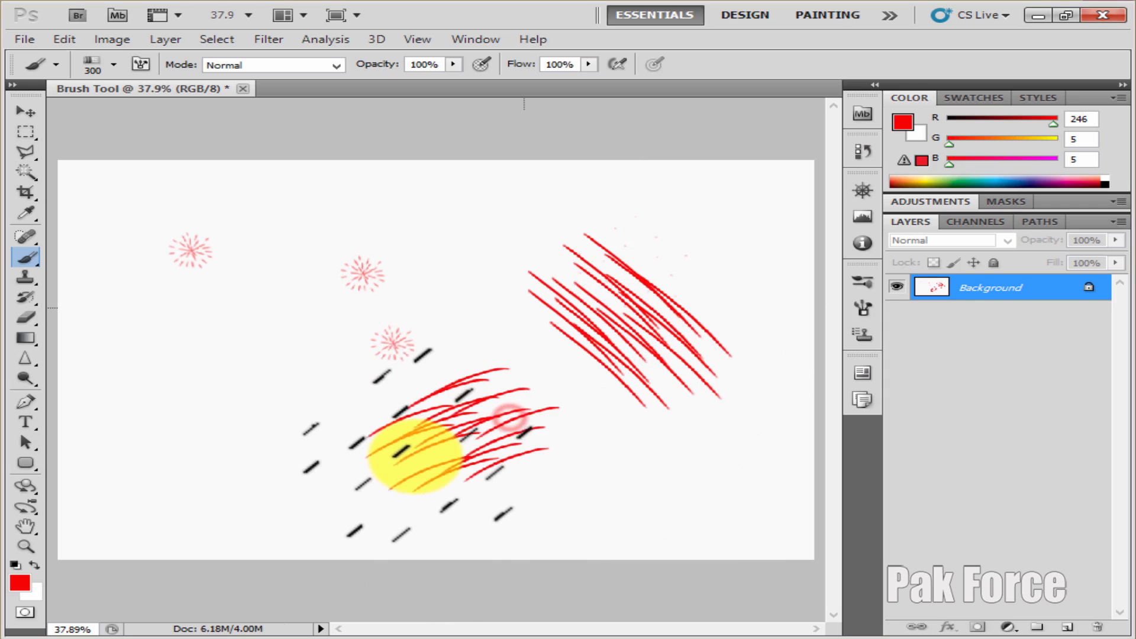
With the third bristle brush tip at 300 px, paint thick red strokes along the canvas's left side and scatter diamond clusters around the canvas
right_click(276, 362)
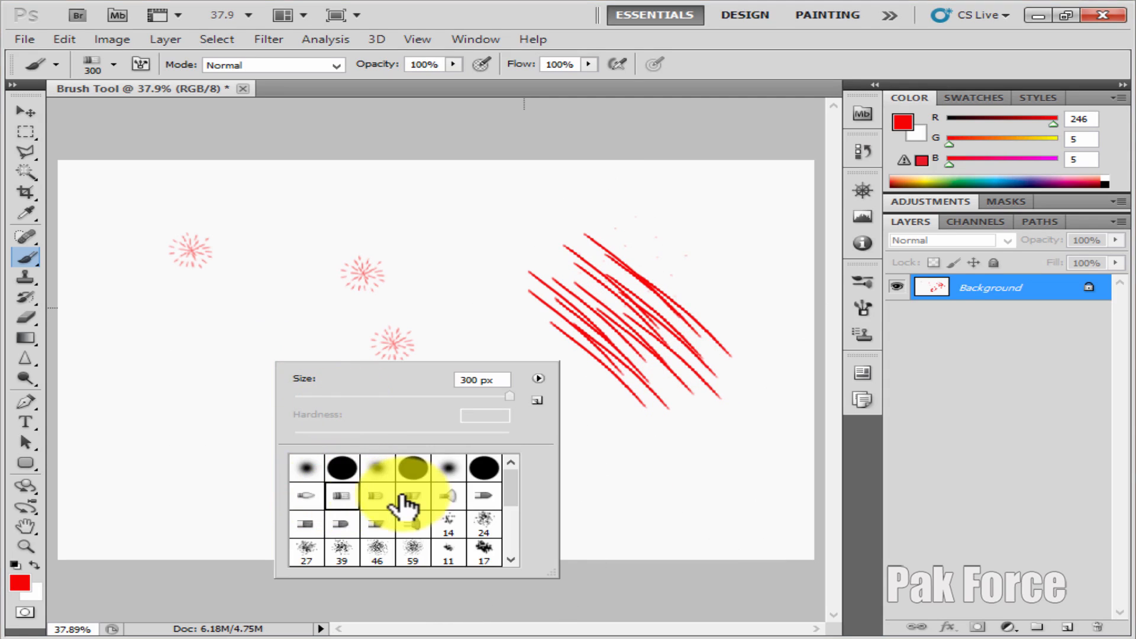
drag(183, 316, 164, 373)
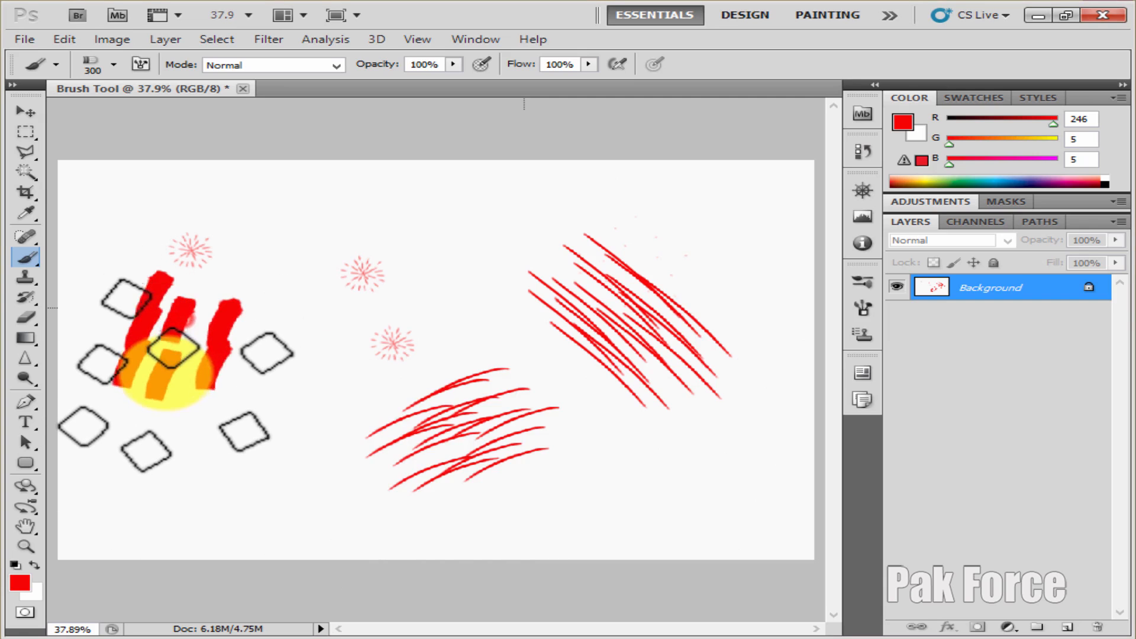
click(253, 452)
click(647, 496)
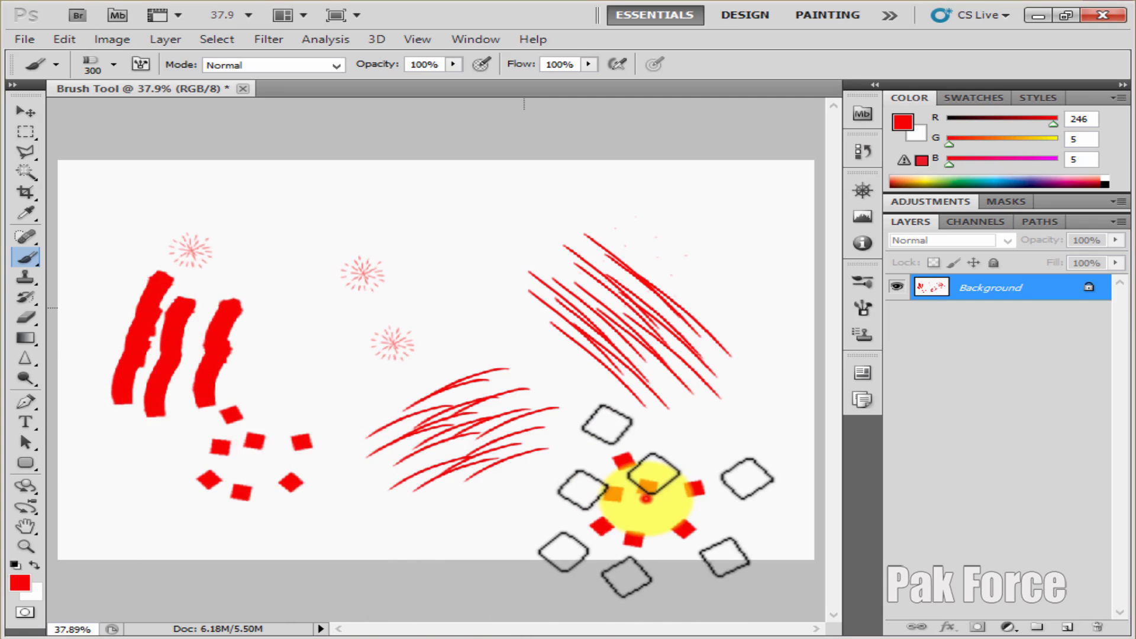
click(484, 519)
right_click(395, 291)
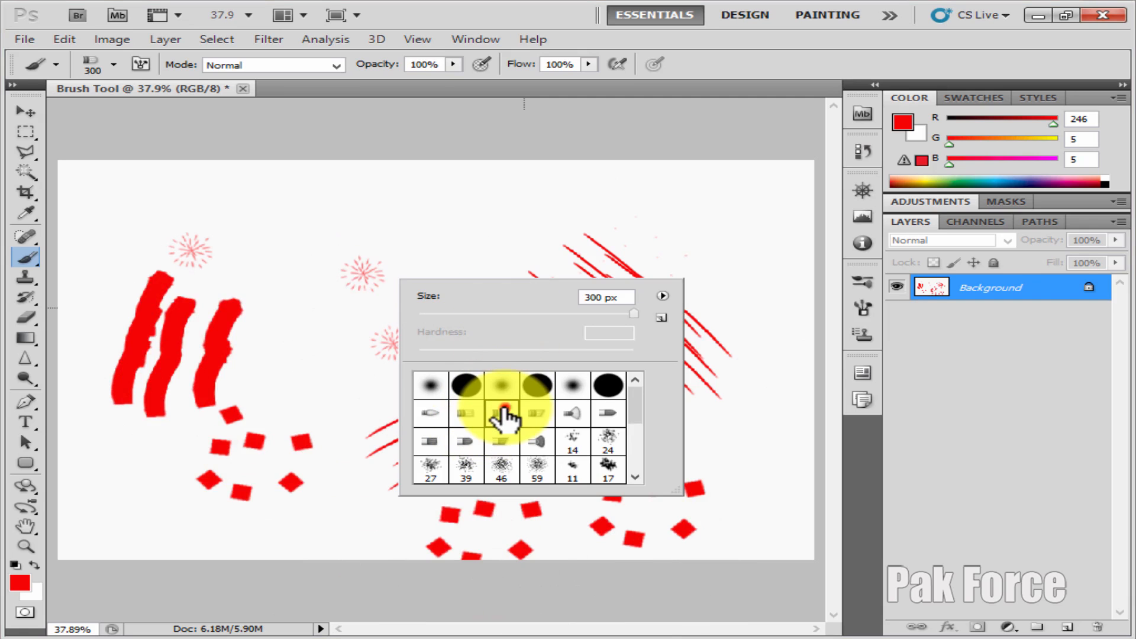
click(484, 208)
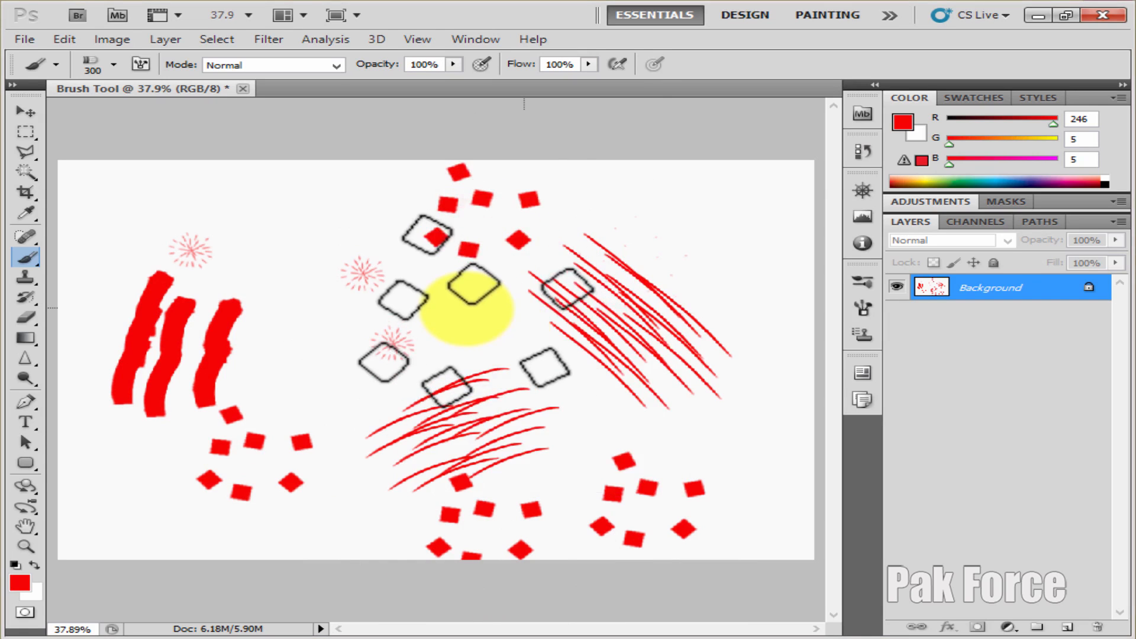
Choose the fourth bristle brush tip at 300 px and paint dense red hatching across the canvas's upper-left, middle and upper-right areas
right_click(473, 320)
click(615, 452)
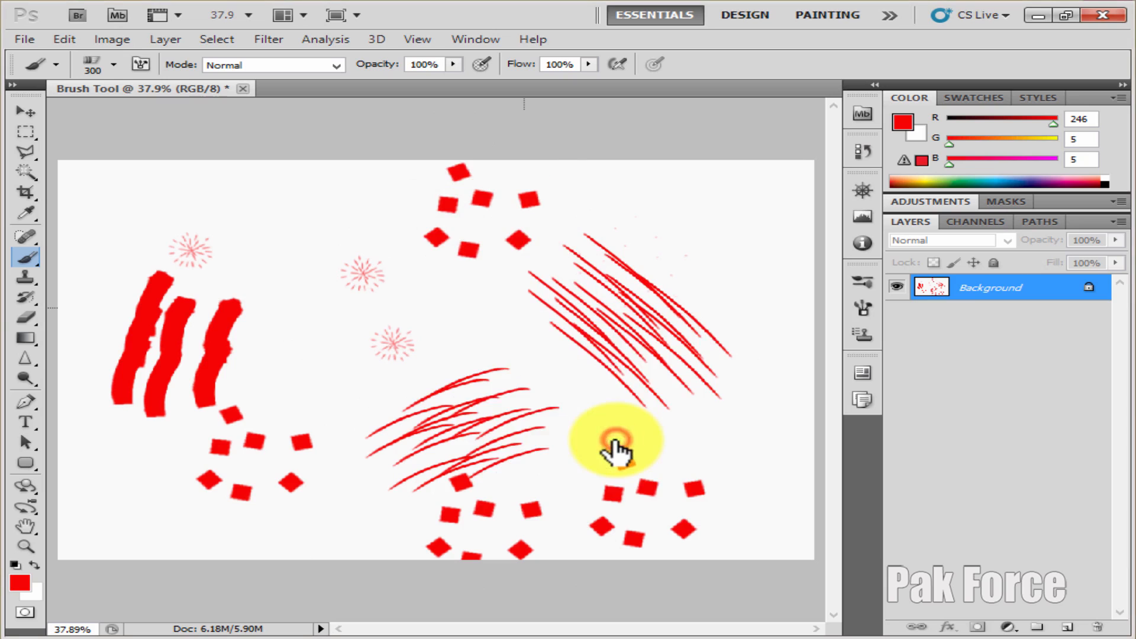
click(288, 230)
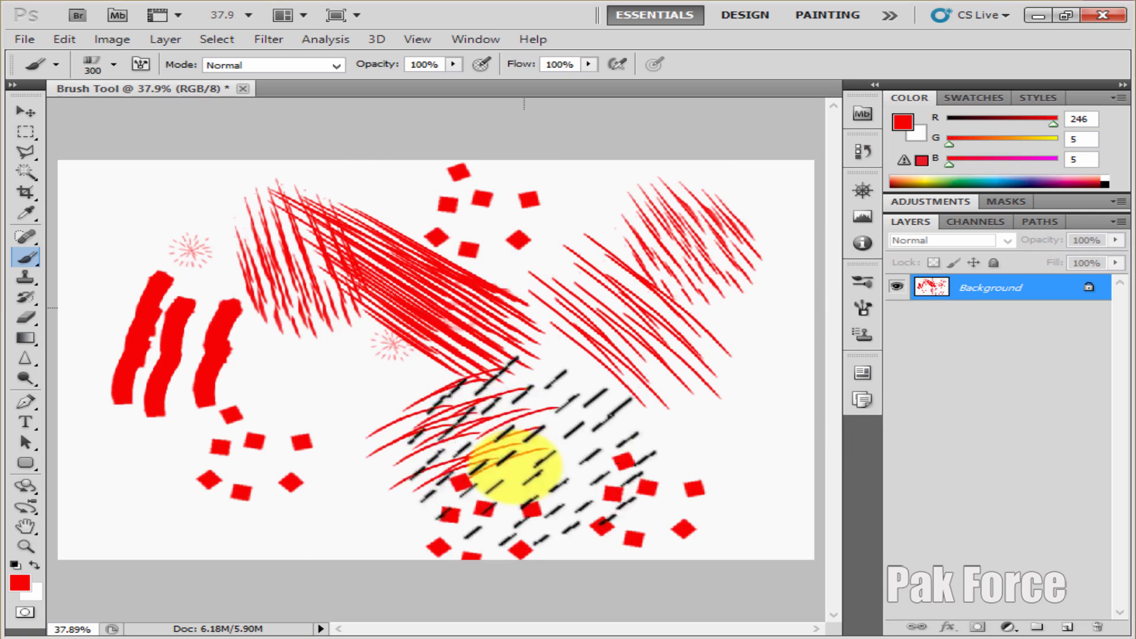
Choose the 29 px star brush tip and paint trails of small red stars across the canvas's lower half, right side and upper corners
right_click(328, 382)
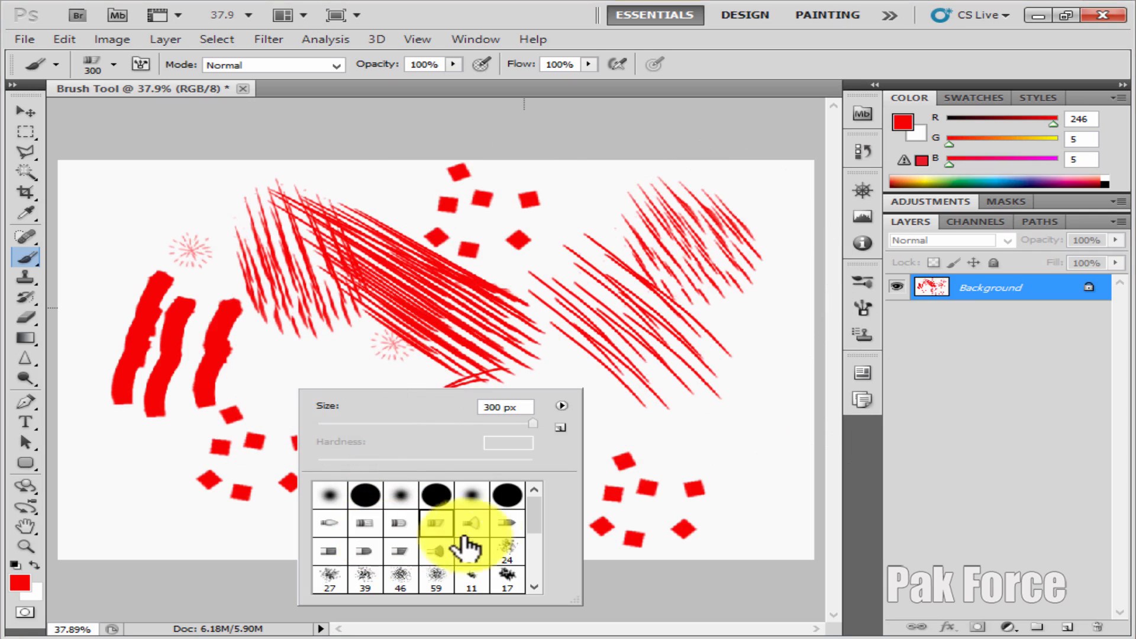
scroll(476, 547, down, 5)
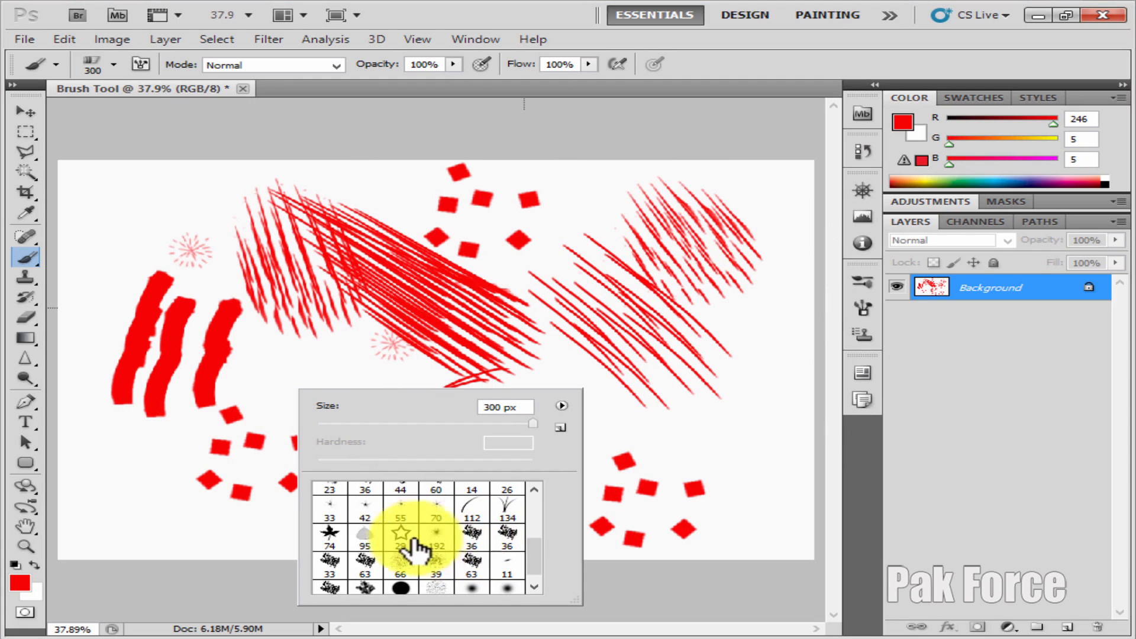
click(123, 468)
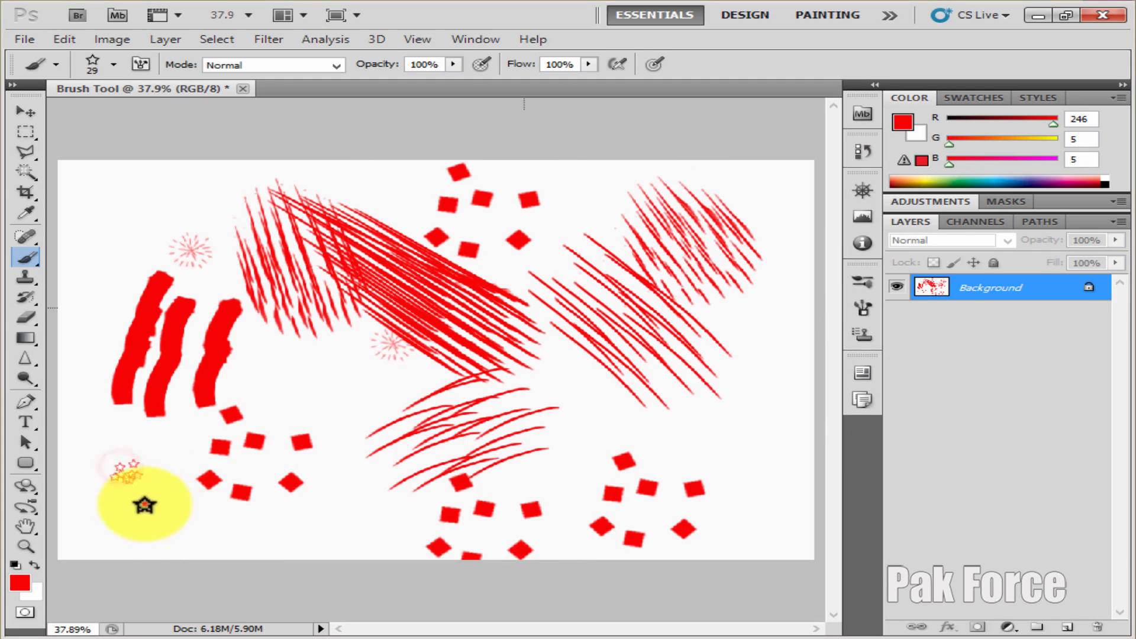
drag(145, 505, 322, 553)
drag(310, 389, 408, 555)
drag(630, 408, 816, 468)
drag(648, 450, 804, 578)
drag(566, 381, 565, 464)
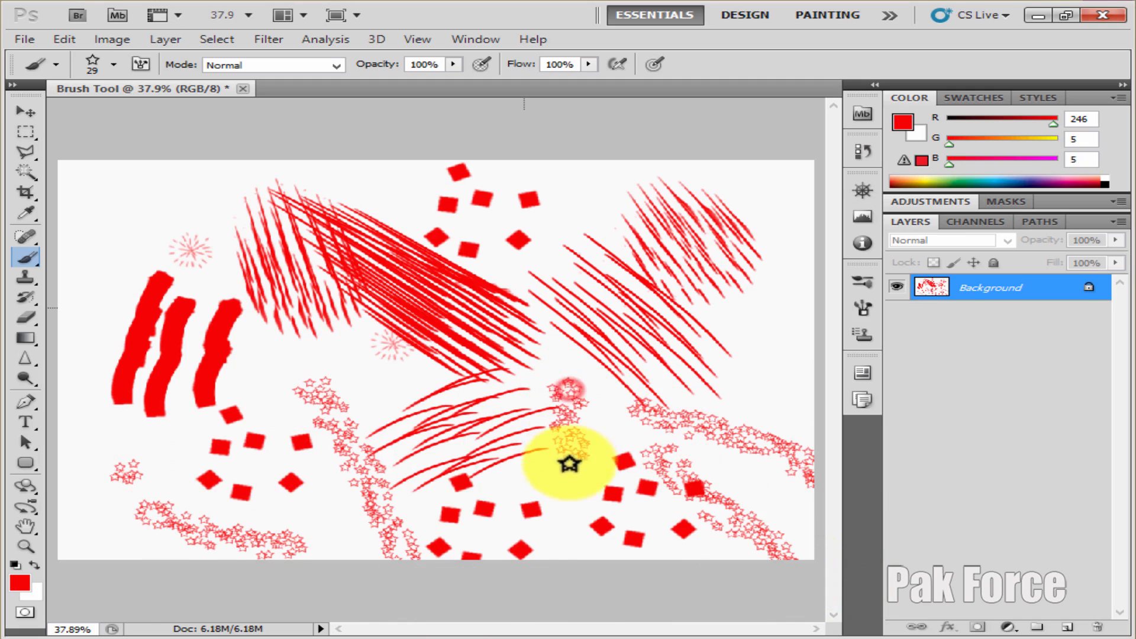
drag(745, 342, 776, 431)
mouse_move(727, 173)
mouse_down()
mouse_move(743, 183)
mouse_move(521, 226)
mouse_up()
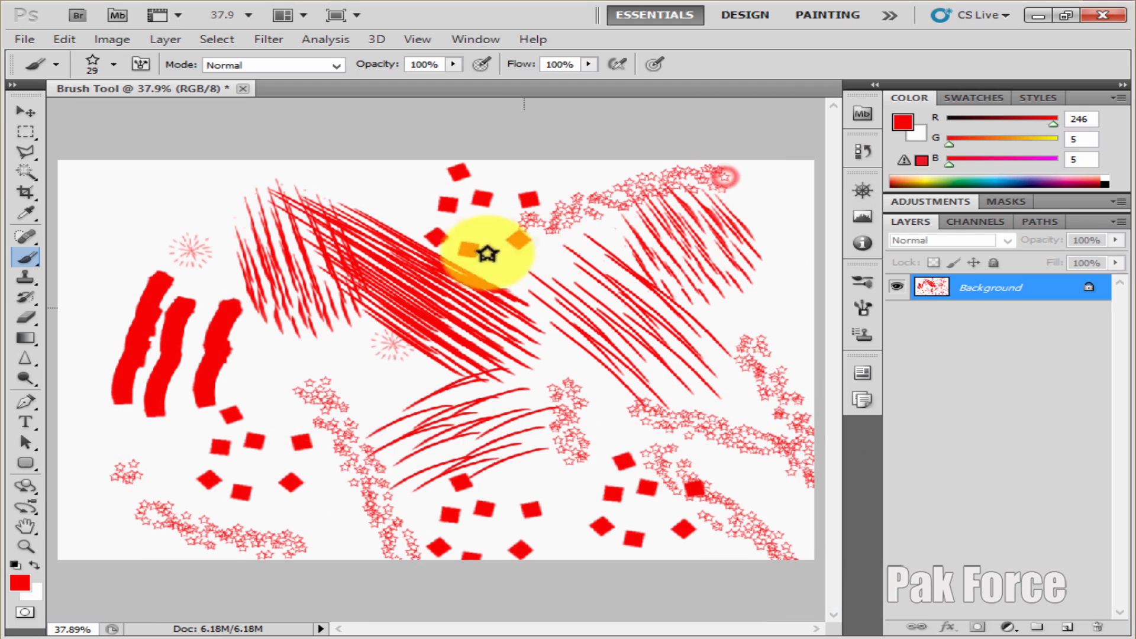
drag(217, 175, 83, 252)
Choose the 134 px grass brush tip and paint small grass tufts down the canvas's right side and along its lower edge
right_click(395, 303)
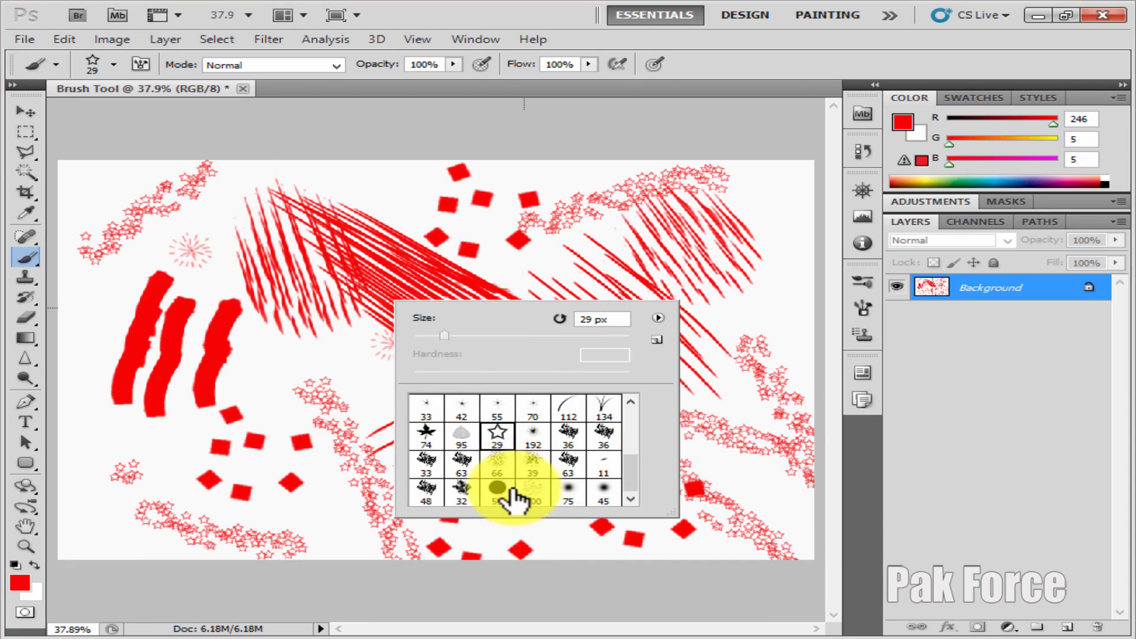
double_click(616, 411)
drag(766, 274, 775, 426)
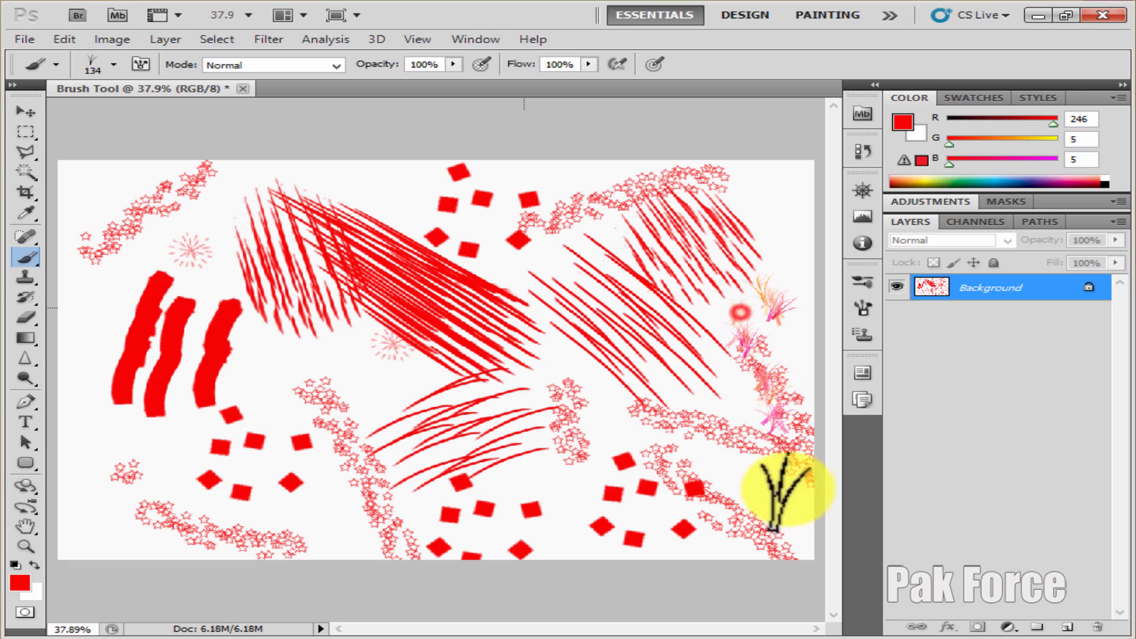
drag(671, 561, 395, 482)
Enlarge the grass brush to 900 px and paint large pink and orange grass blades across the canvas's lower half
key(bracketright)
key(bracketright)
key(bracketright)
key(bracketright)
key(bracketright)
key(bracketright)
key(bracketright)
key(bracketright)
key(bracketright)
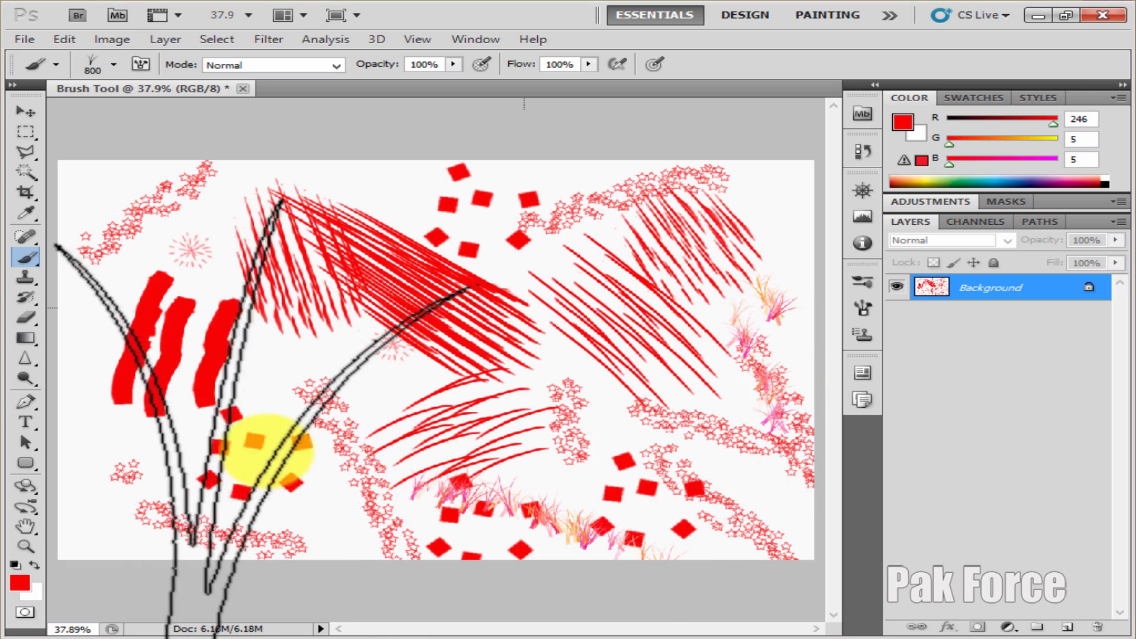
mouse_move(139, 459)
mouse_down()
mouse_move(314, 545)
mouse_move(320, 578)
mouse_up()
mouse_move(491, 408)
mouse_down()
mouse_move(684, 419)
mouse_move(520, 355)
mouse_move(592, 385)
mouse_up()
Set the foreground color to green (5, 246, 50) and paint large grass blades over most of the canvas with the 900 px grass brush
click(20, 584)
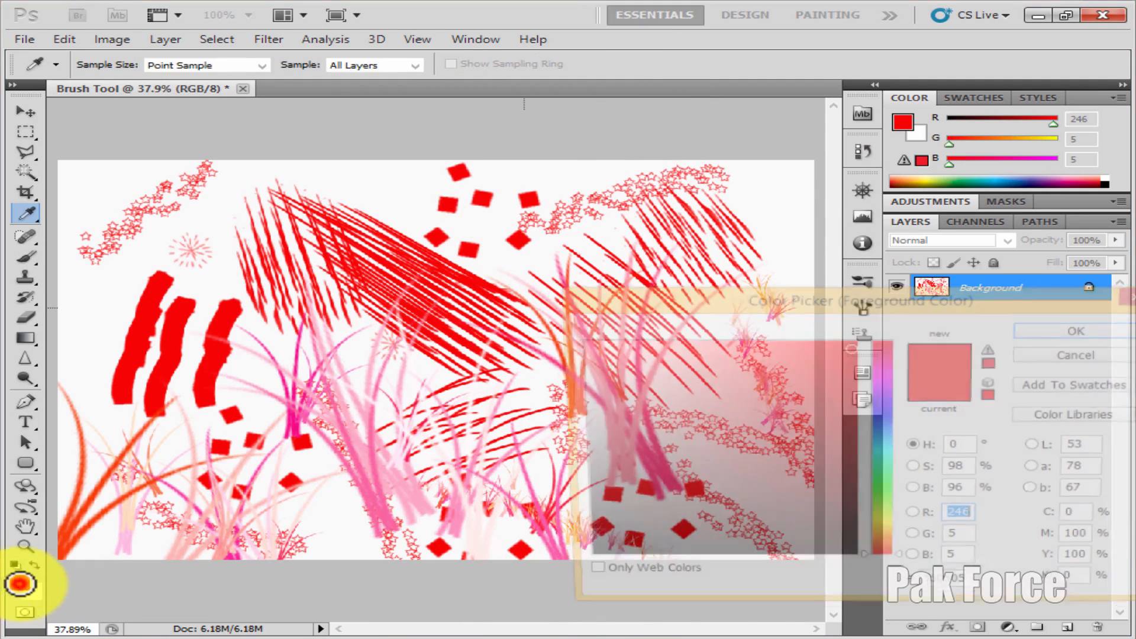
click(880, 483)
click(1099, 326)
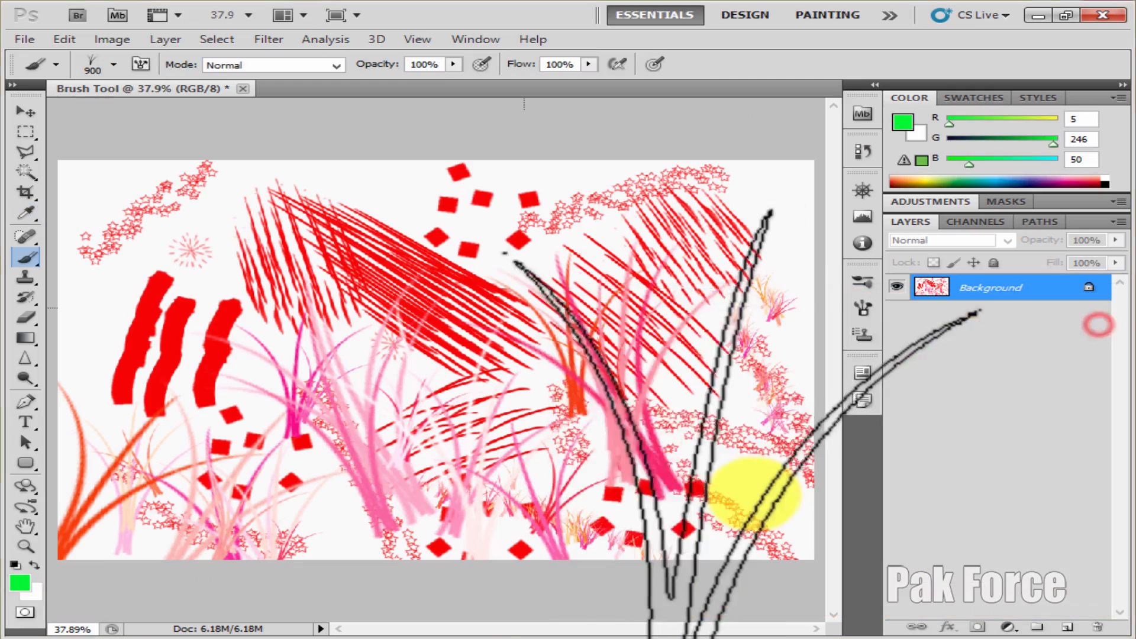
mouse_move(748, 495)
mouse_down()
mouse_move(443, 478)
mouse_move(408, 529)
mouse_move(423, 497)
mouse_move(347, 467)
mouse_move(284, 532)
mouse_up()
mouse_move(379, 471)
mouse_down()
mouse_move(633, 449)
mouse_move(745, 426)
mouse_move(568, 367)
mouse_move(503, 278)
mouse_up()
click(246, 208)
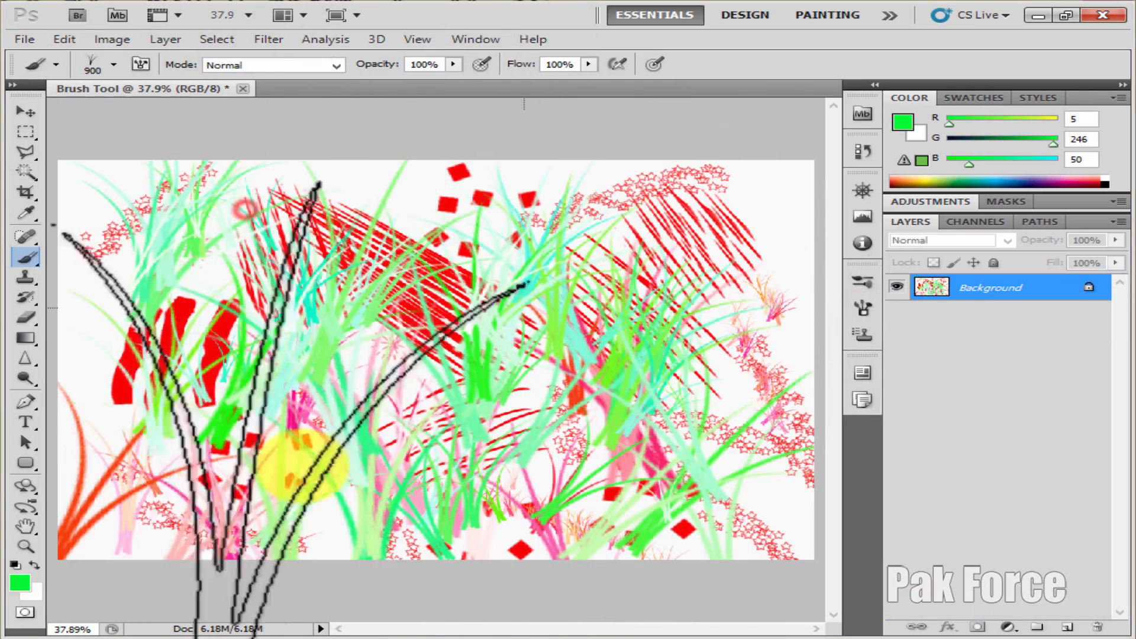
drag(383, 467, 454, 451)
Examine the available brush tips, the brush preset options and the naming dialog for saving the 900 px grass brush as a preset
right_click(407, 312)
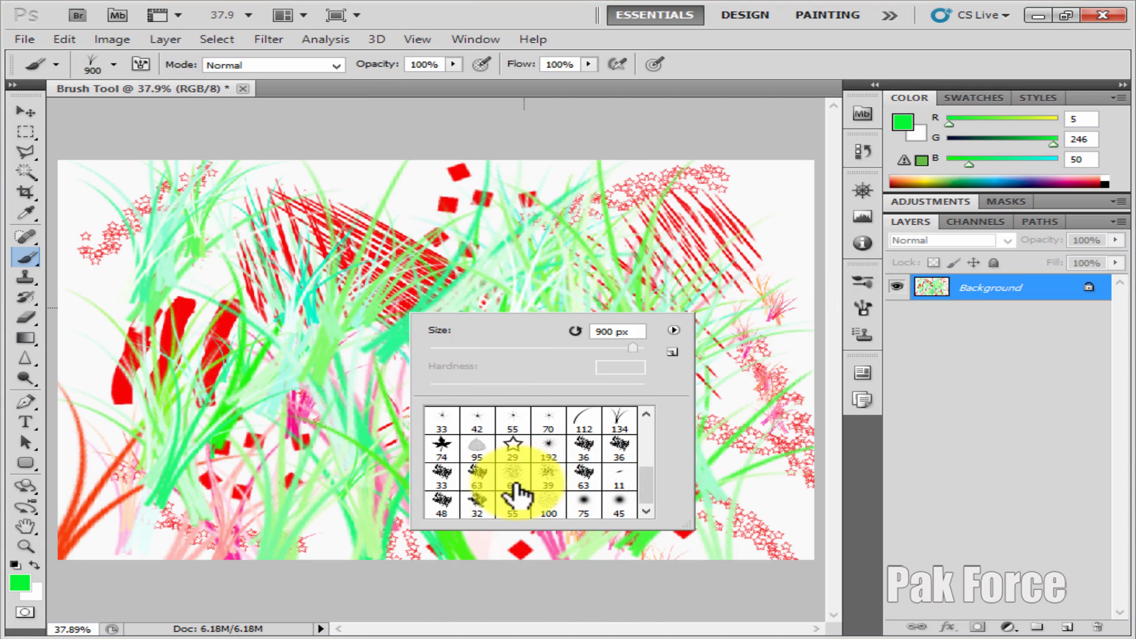
scroll(513, 479, up, 5)
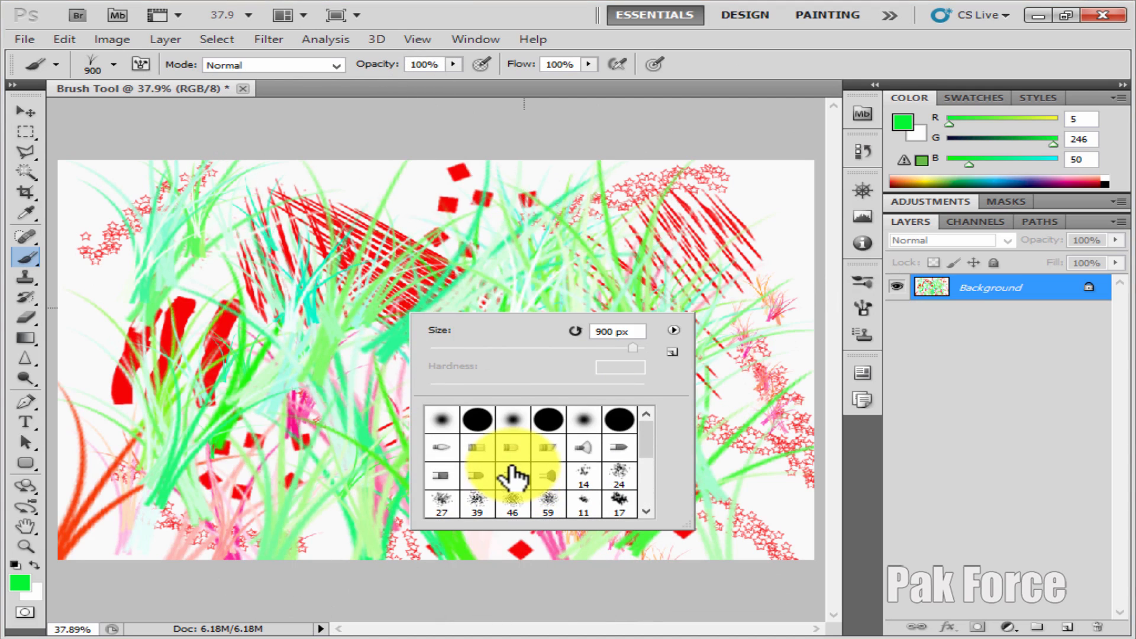
scroll(510, 467, down, 8)
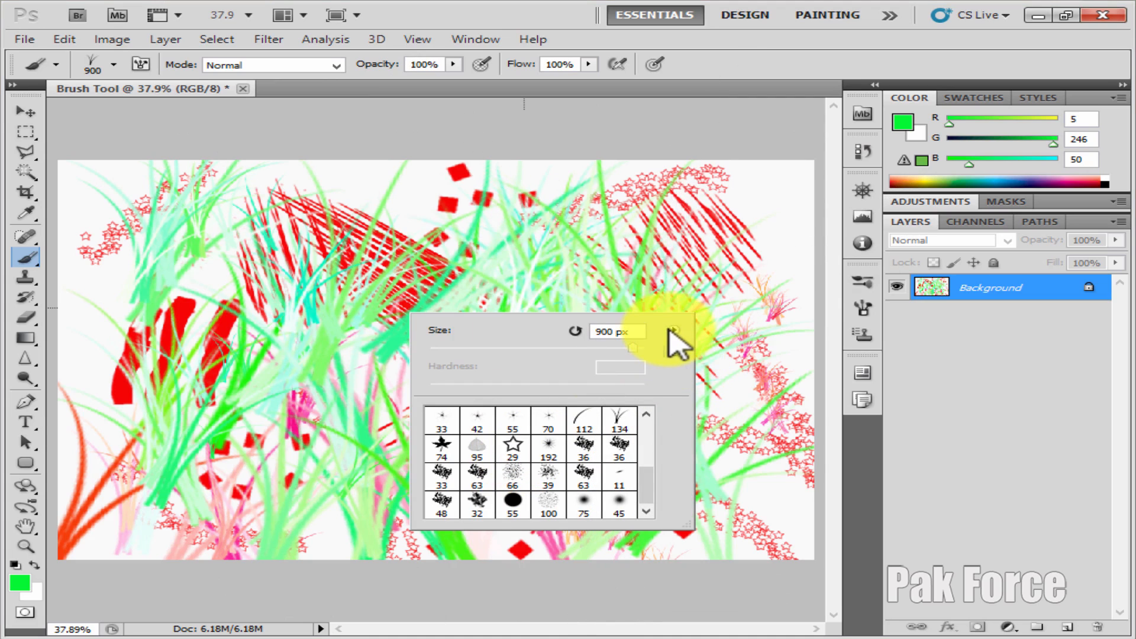
click(672, 330)
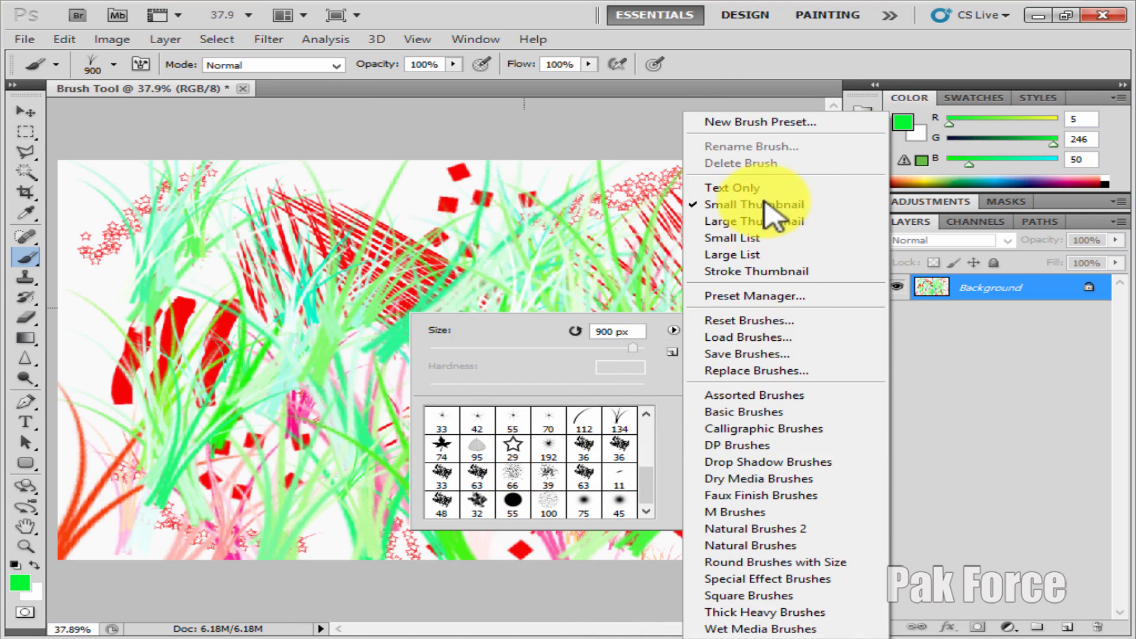
click(659, 380)
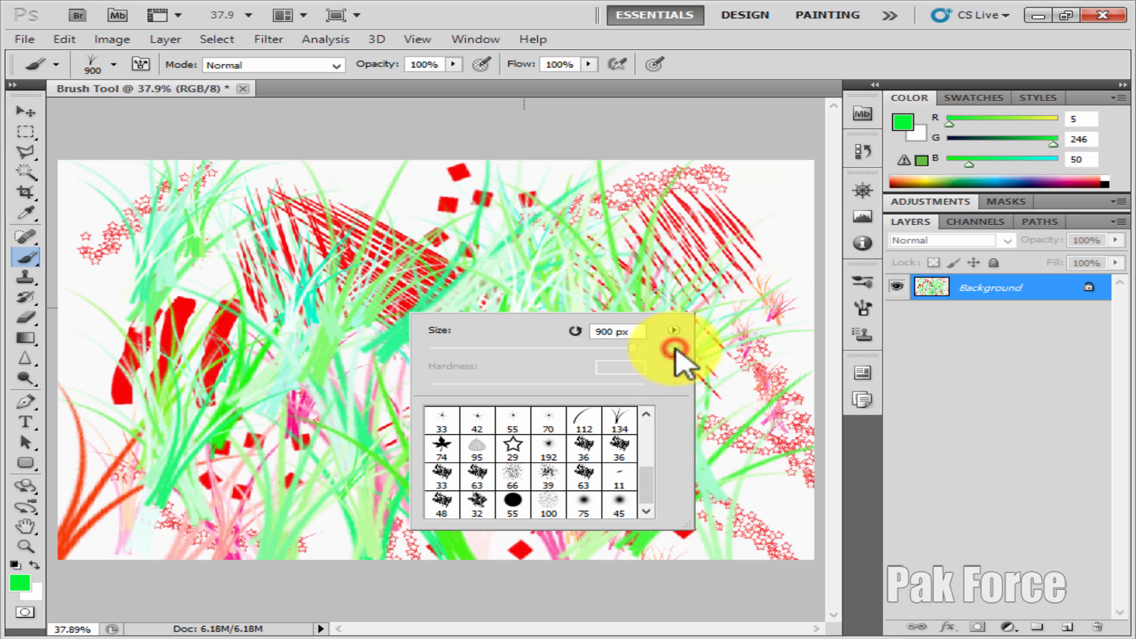
click(674, 351)
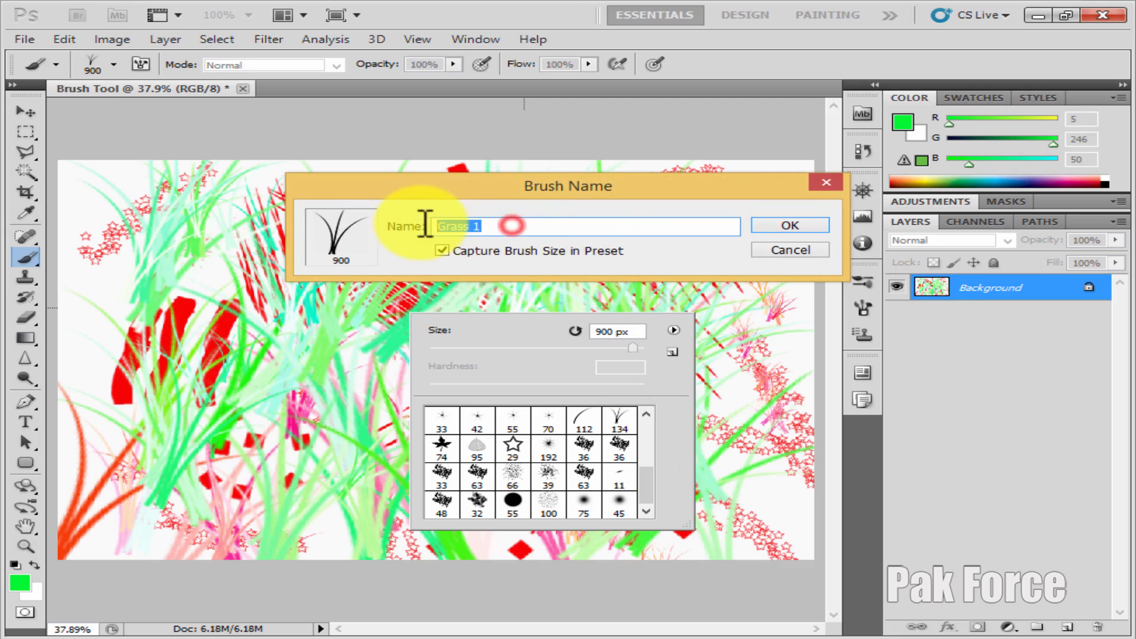
click(800, 249)
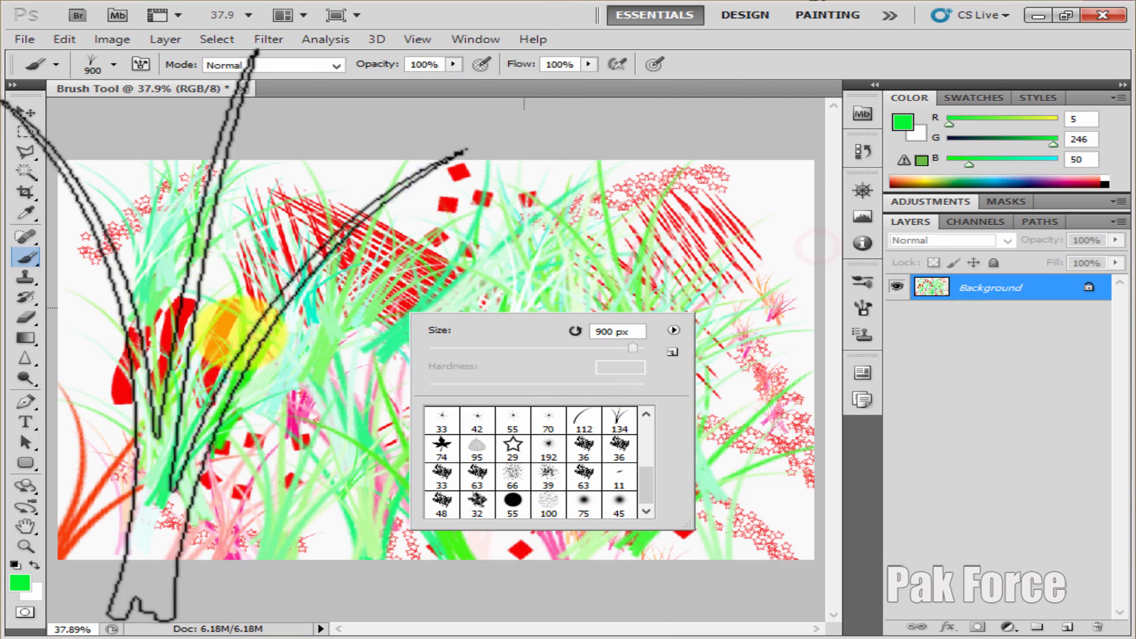
click(230, 330)
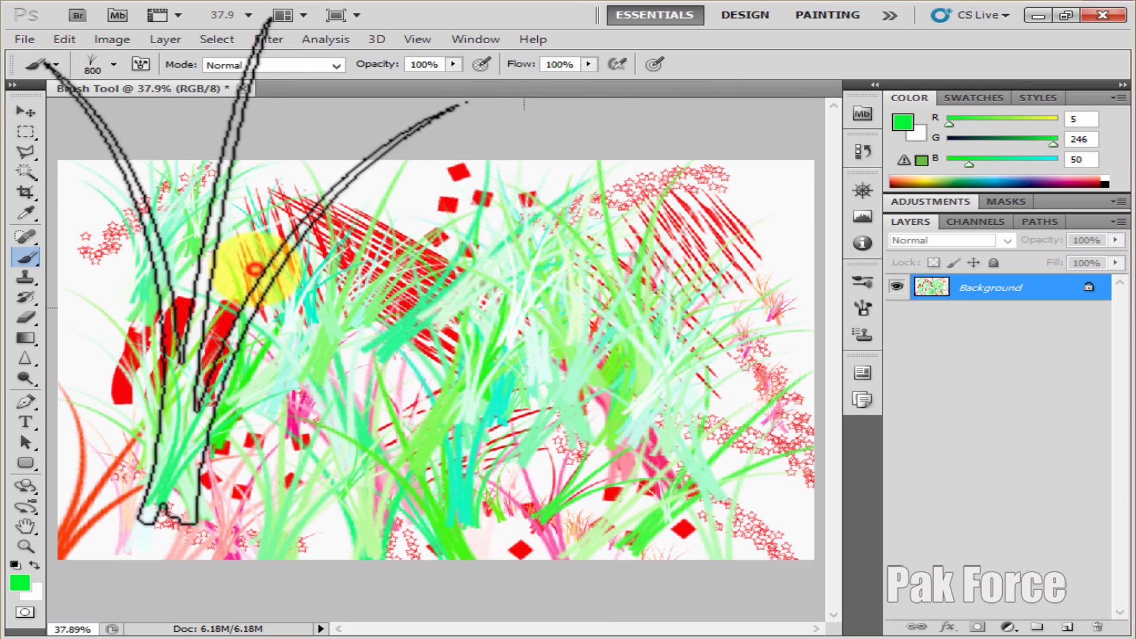
Reduce the grass brush tip to 400 px
key(bracketleft)
key(bracketleft)
key(bracketleft)
key(bracketleft)
key(bracketleft)
key(bracketleft)
key(bracketleft)
key(bracketleft)
key(bracketleft)
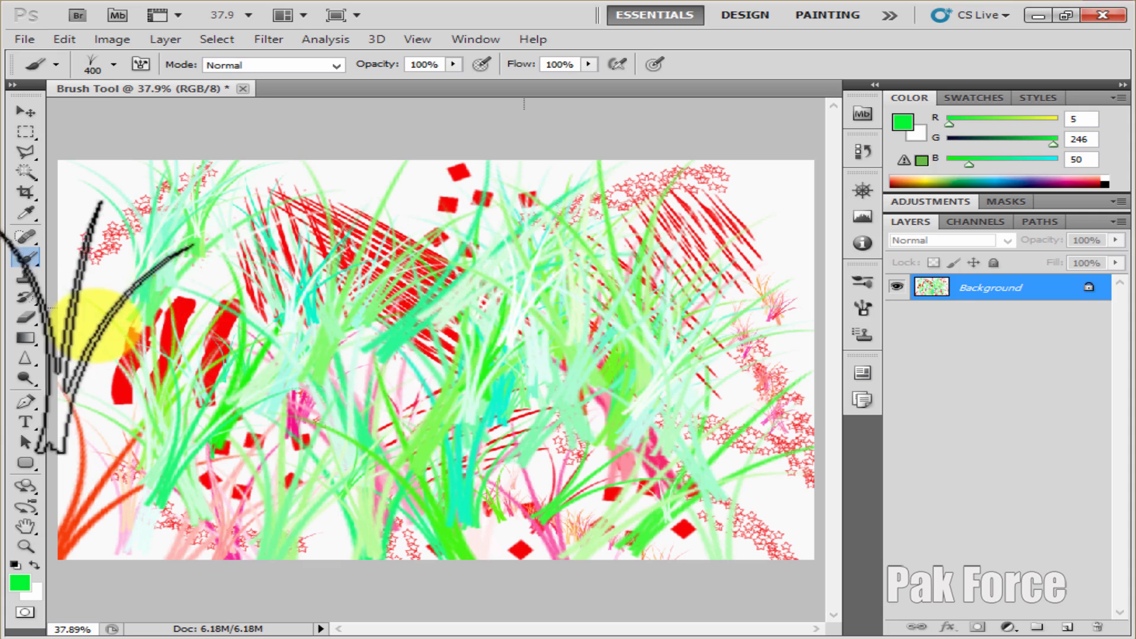
Switch to the Clone Stamp Tool and set its tip size to 3 px
click(24, 281)
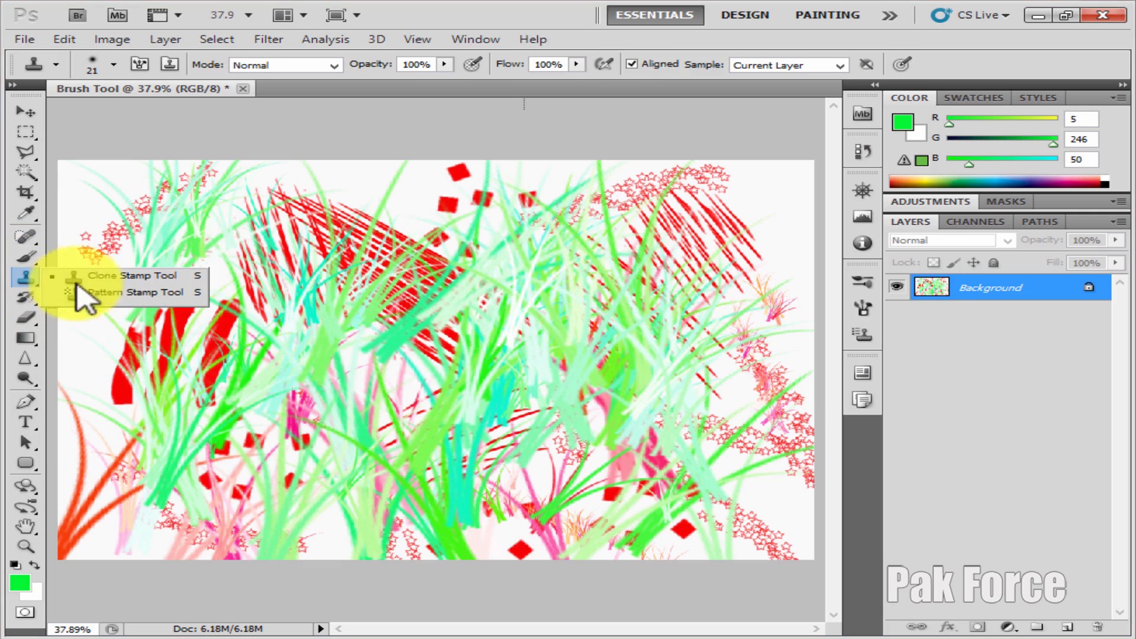
click(145, 278)
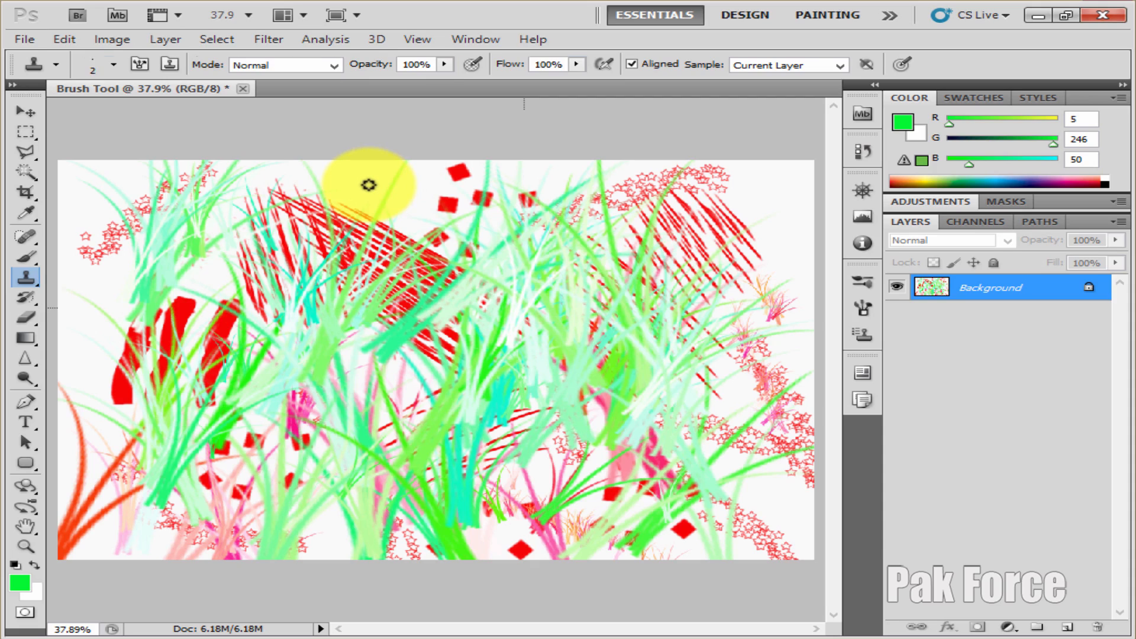
key(p)
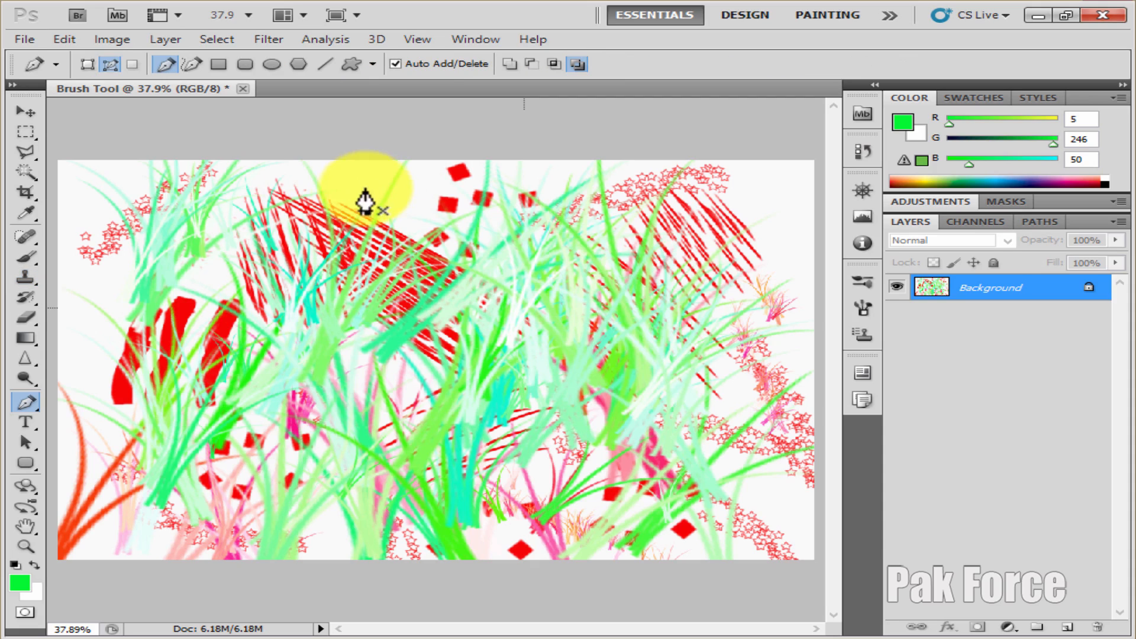
click(27, 278)
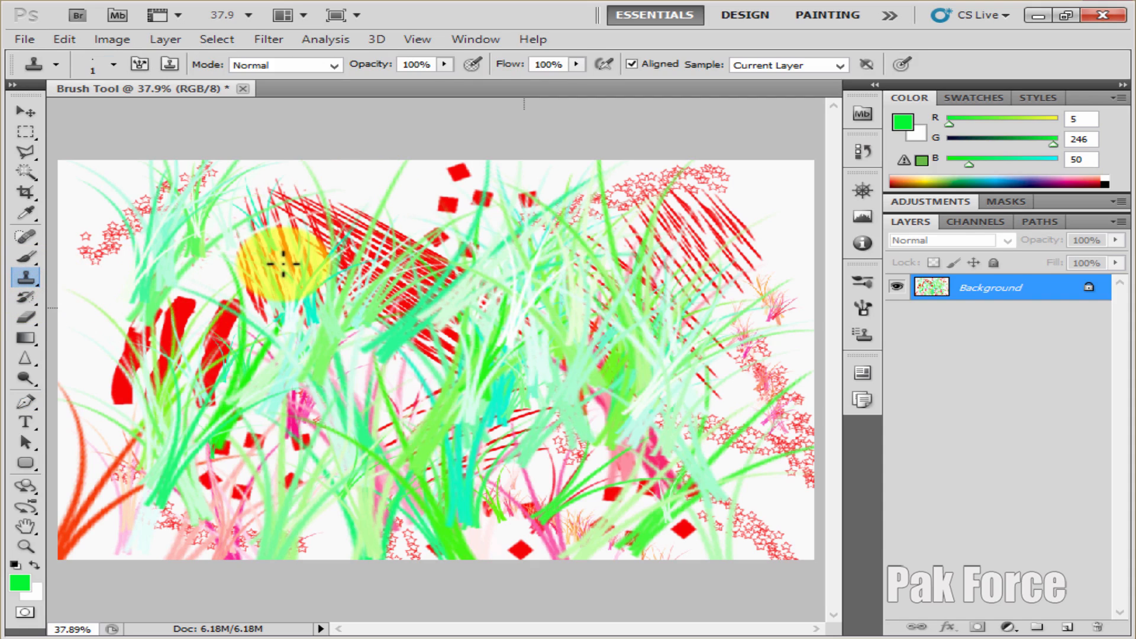
key(bracketright)
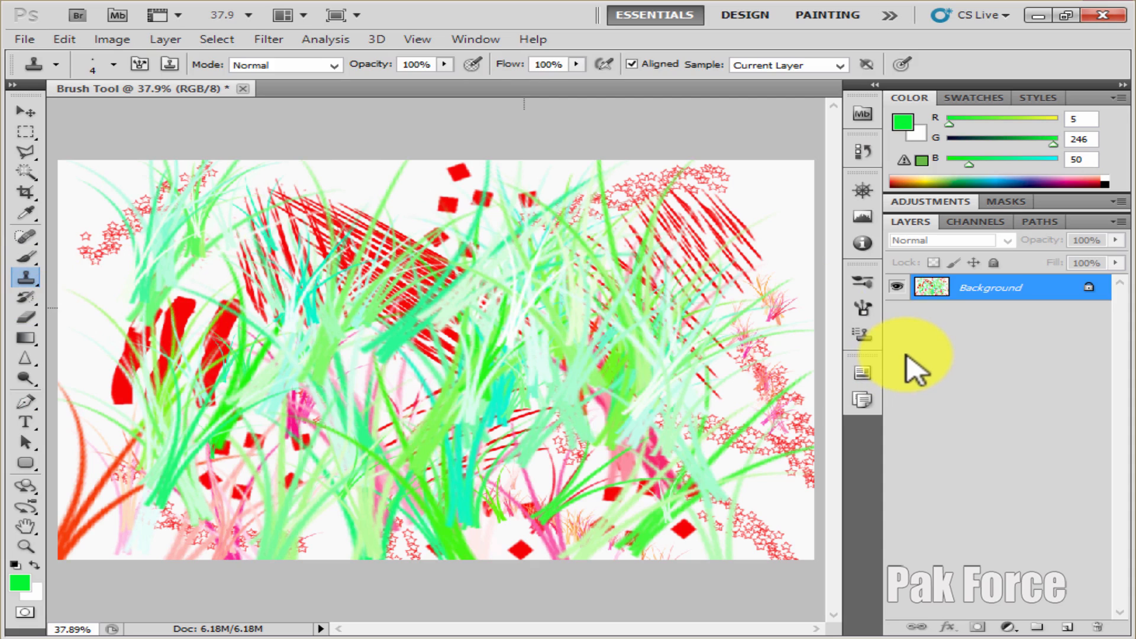
key(bracketleft)
Enlarge the Clone Stamp tip to 813 px, try stamping on the canvas without a source point, and reduce the tip size again
right_click(291, 332)
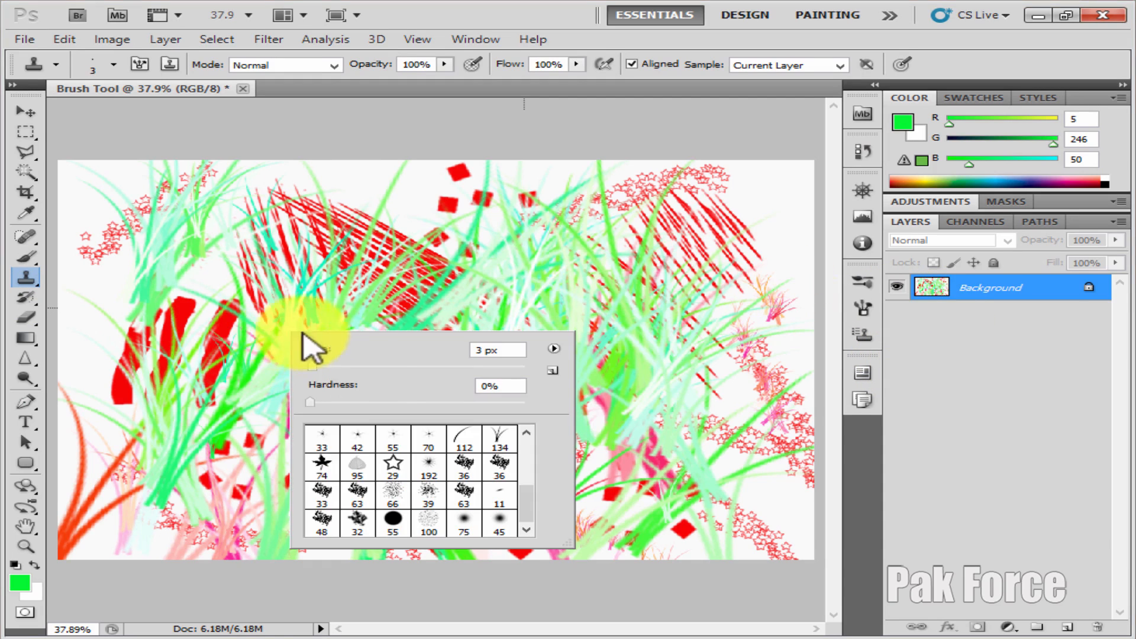
drag(311, 362, 509, 374)
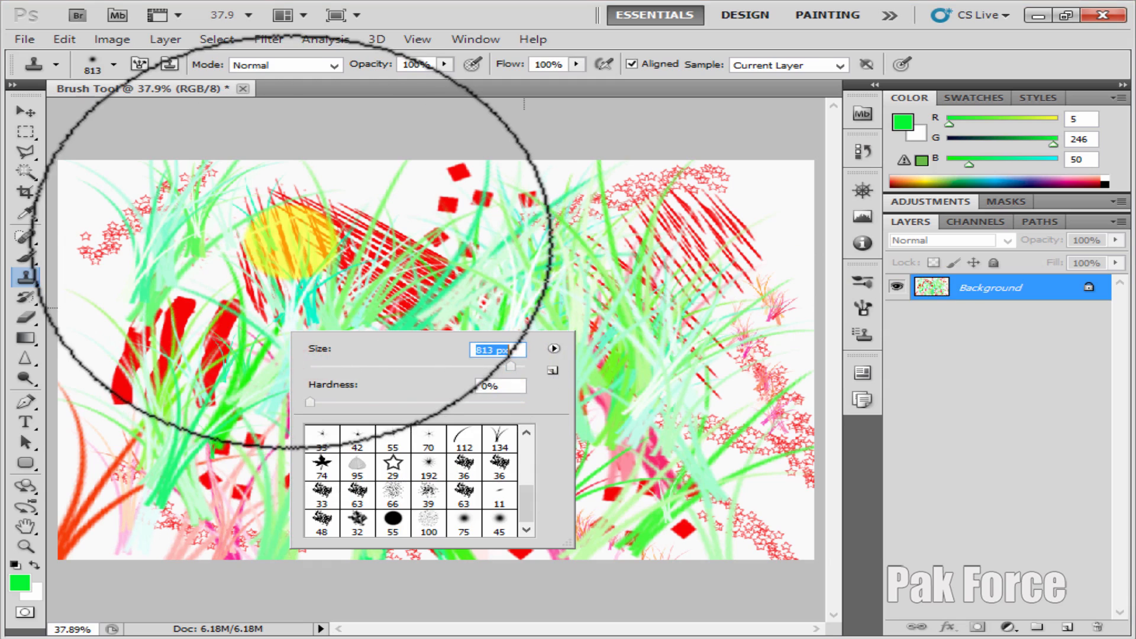
click(292, 249)
click(349, 382)
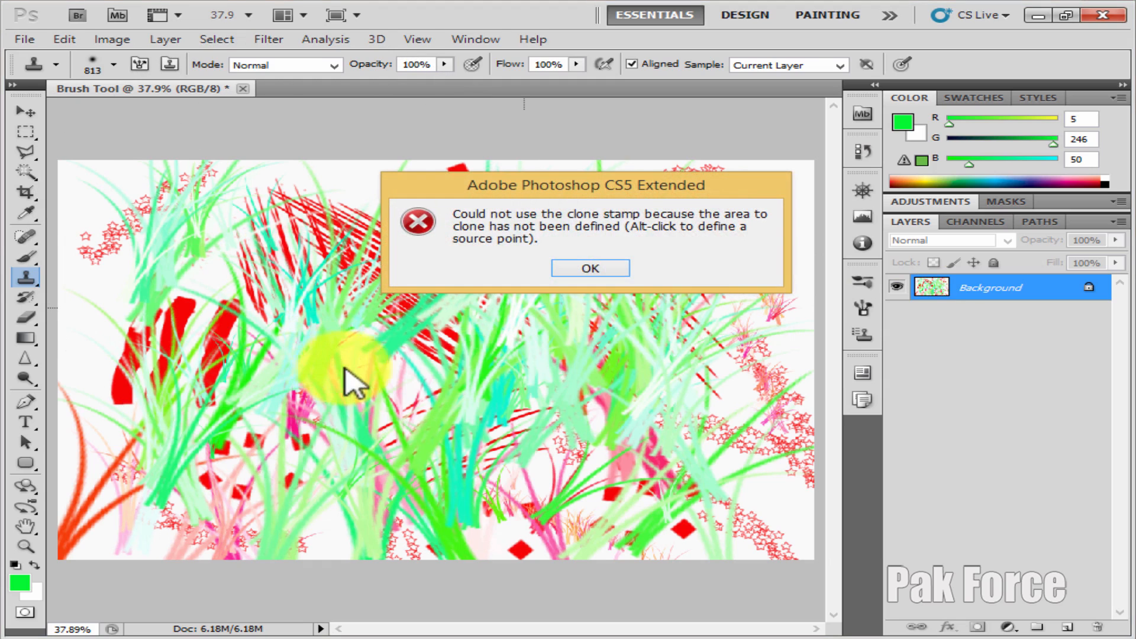
click(597, 269)
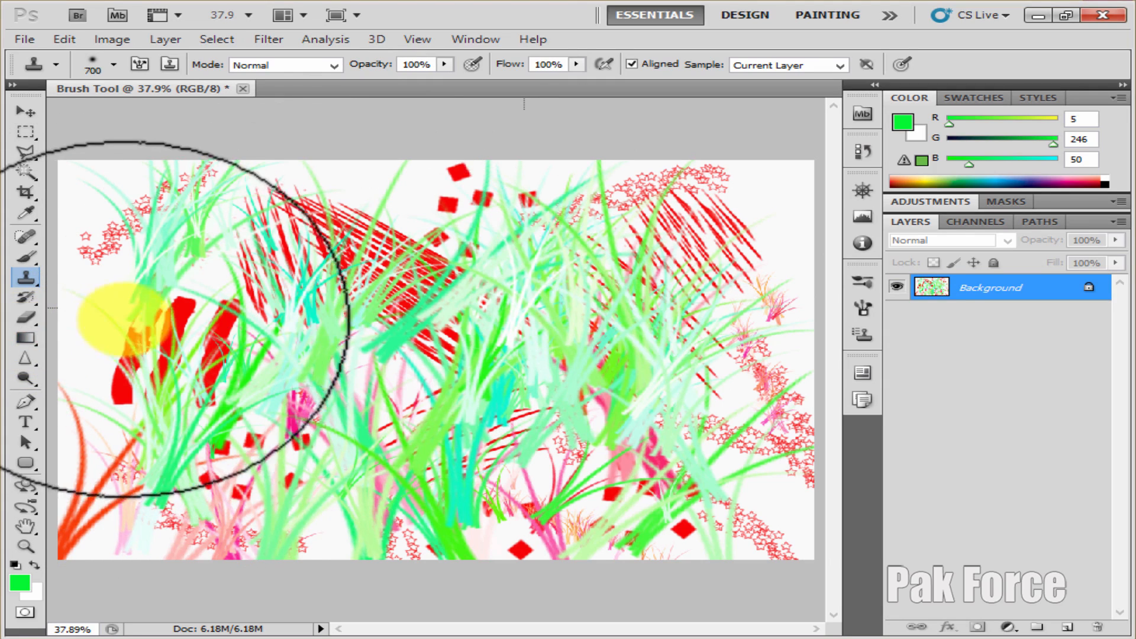
key(bracketleft)
key(bracketleft)
Fill the canvas with black-to-white linear gradients, one from the canvas's upper edge downward and one from its lower edge to its upper edge
click(24, 340)
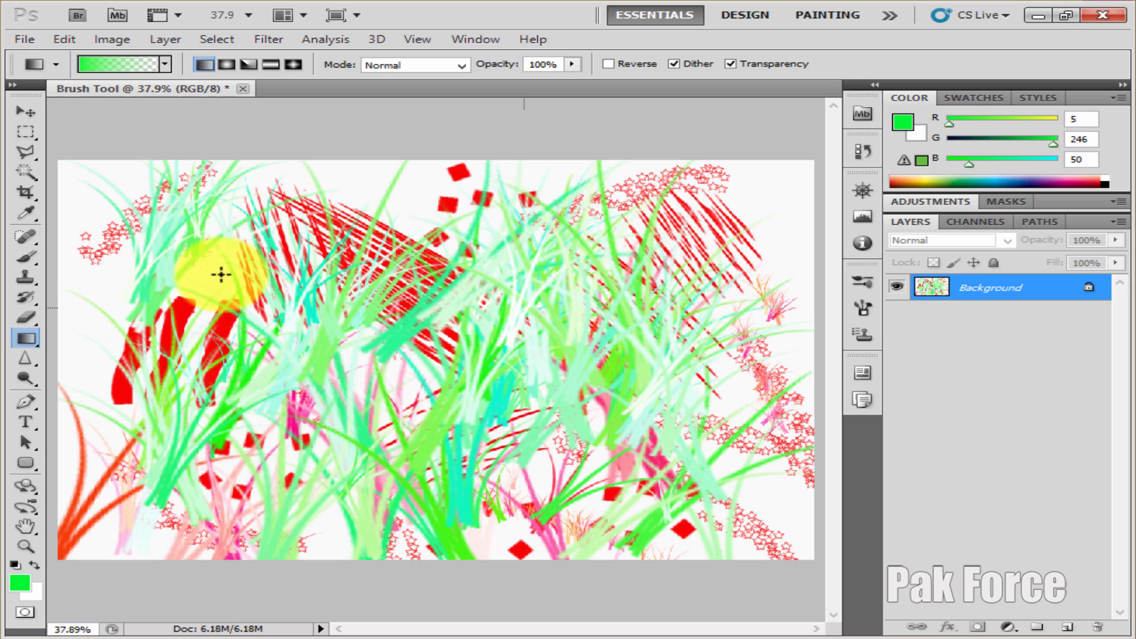
right_click(216, 268)
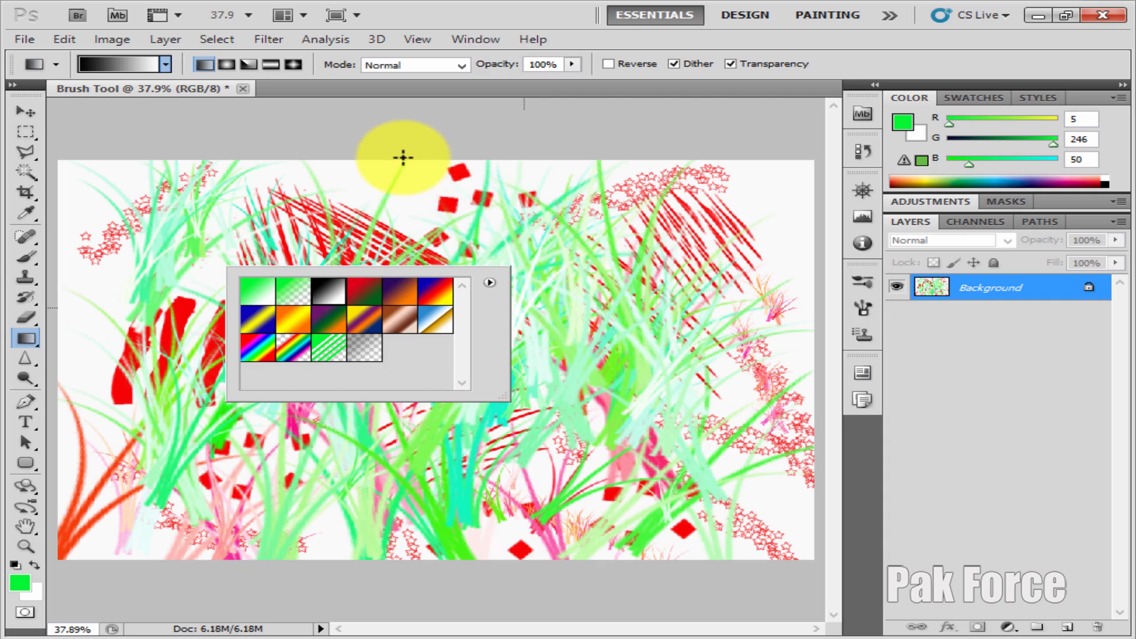
drag(404, 161, 411, 420)
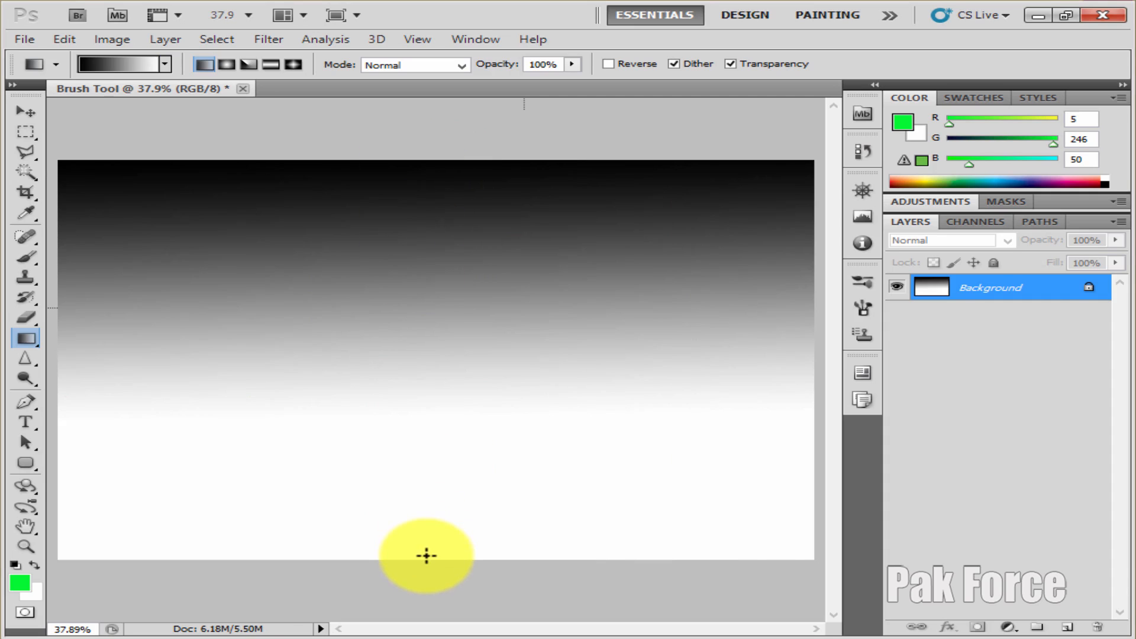
drag(426, 555, 419, 160)
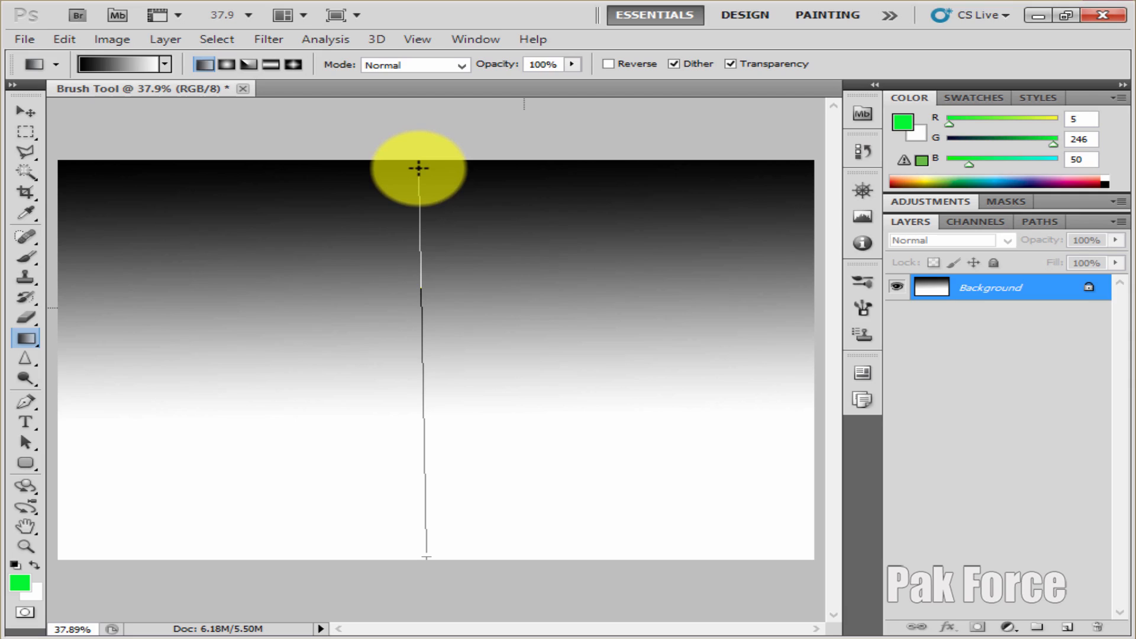
drag(419, 168, 418, 168)
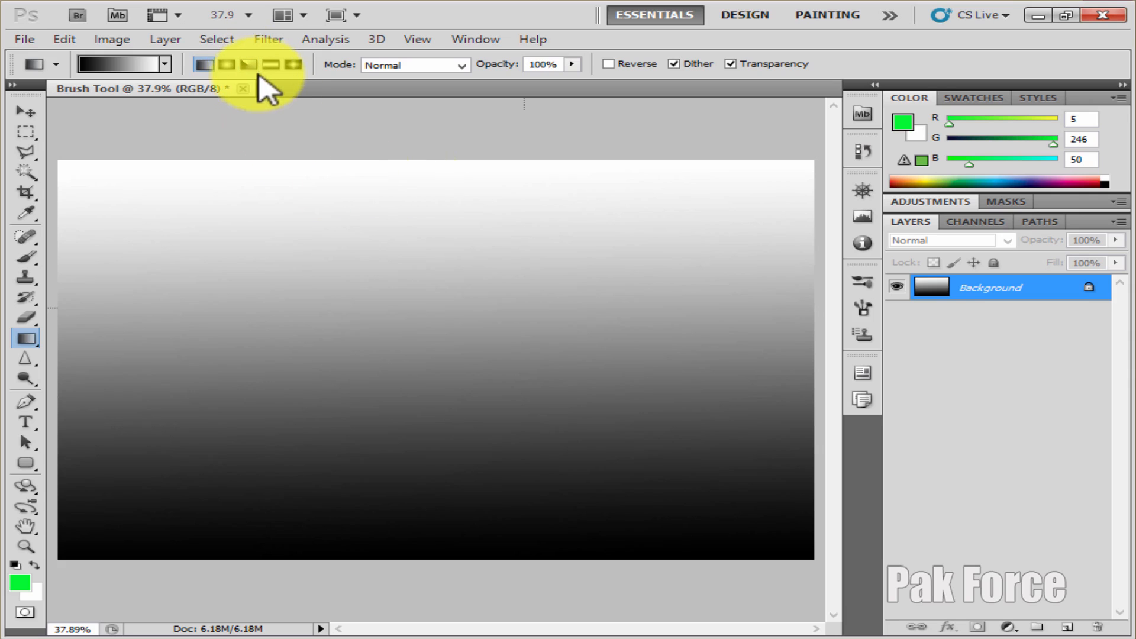
Draw black-to-white radial gradients, one from the canvas's upper edge to its lower edge and one from its center to near the lower edge
click(228, 65)
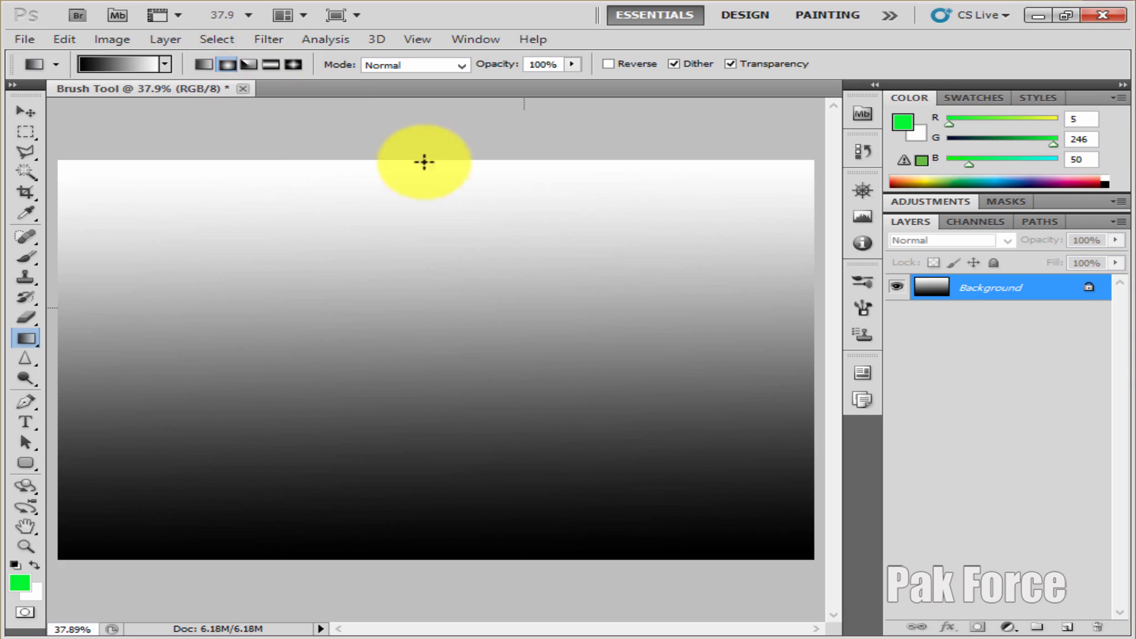
drag(398, 159, 416, 554)
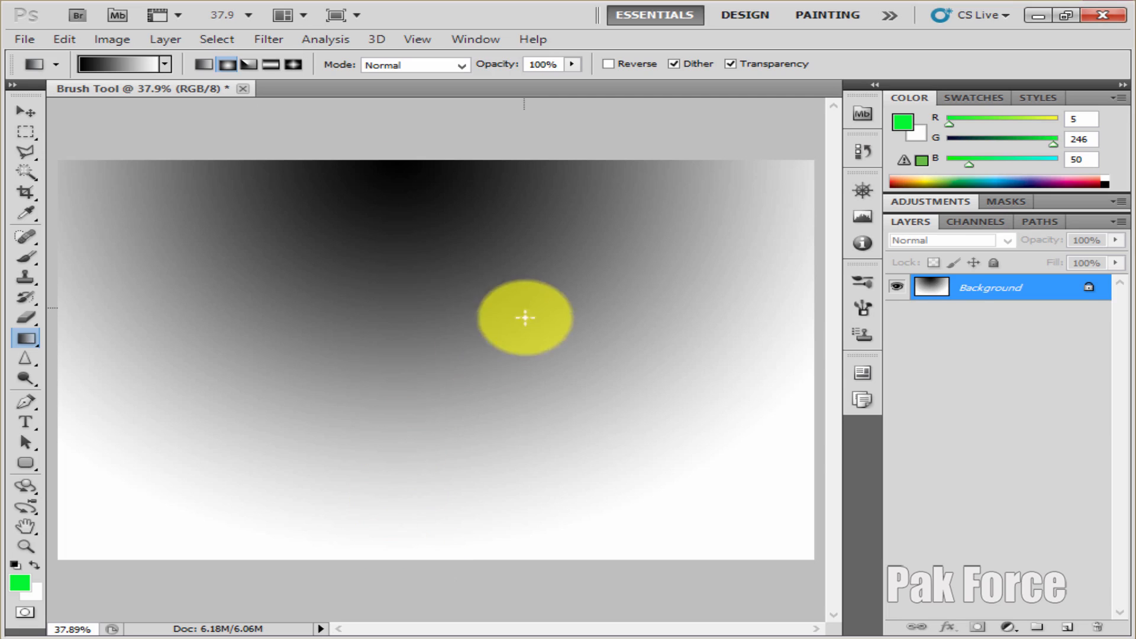
drag(425, 347, 434, 504)
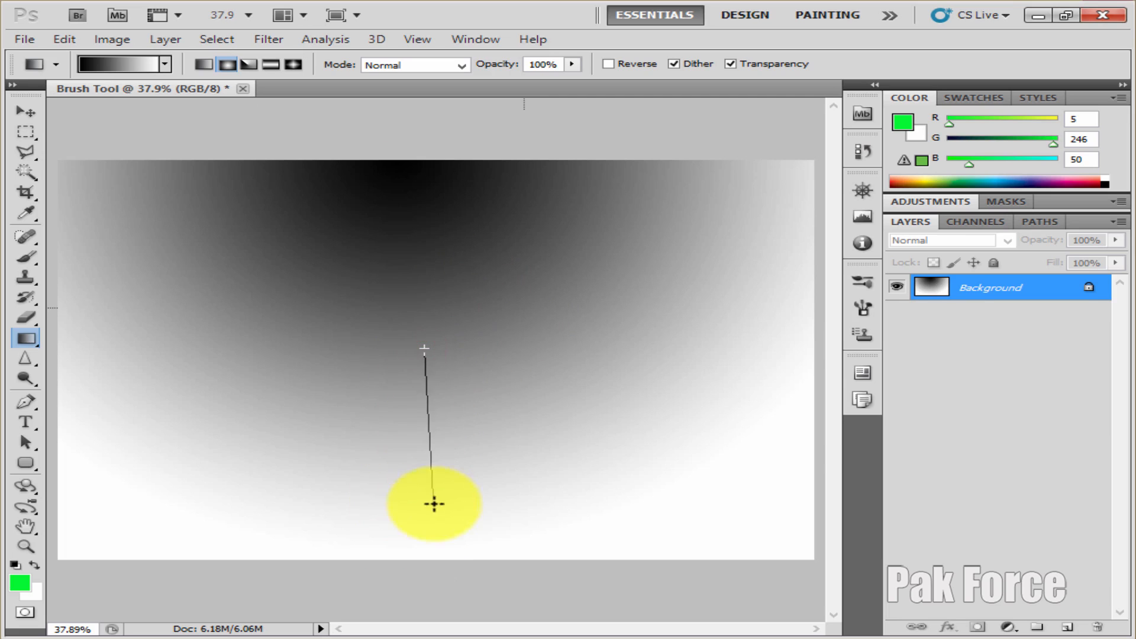
drag(434, 549, 433, 549)
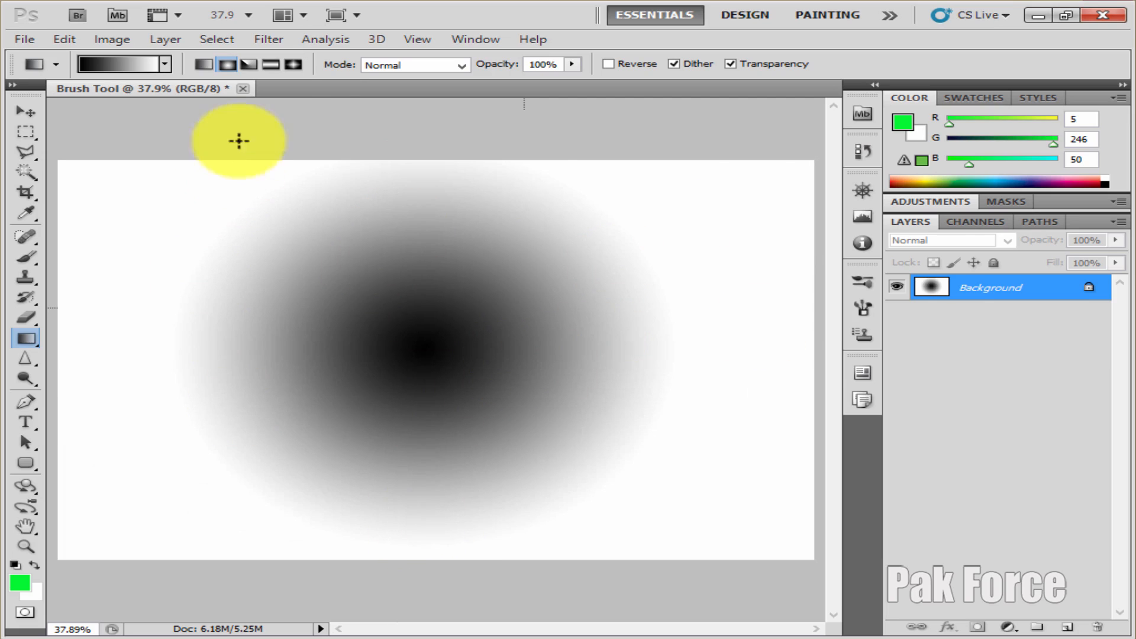
Reverse the gradient colors and draw a white-to-black radial gradient from the canvas center to near its lower edge
click(609, 64)
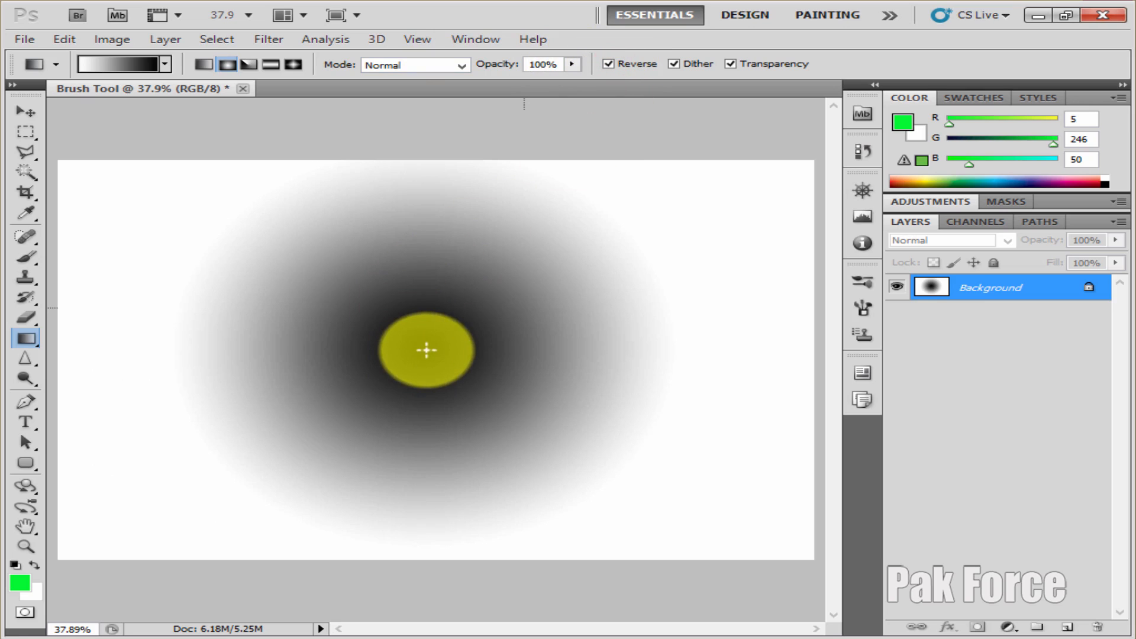
drag(428, 340, 431, 461)
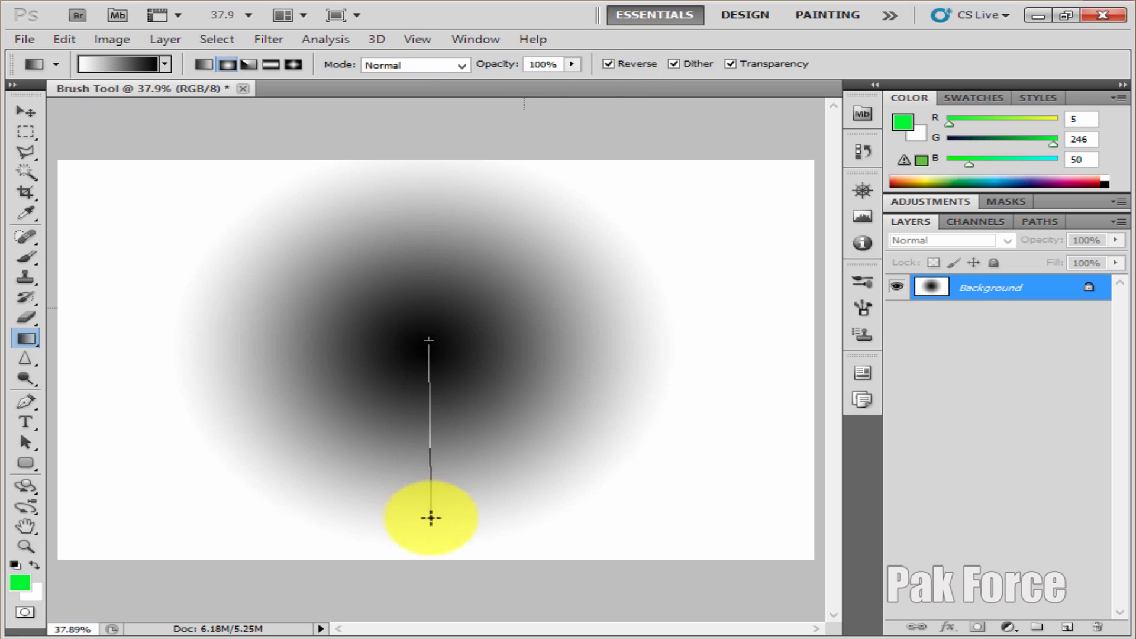
drag(442, 571, 426, 548)
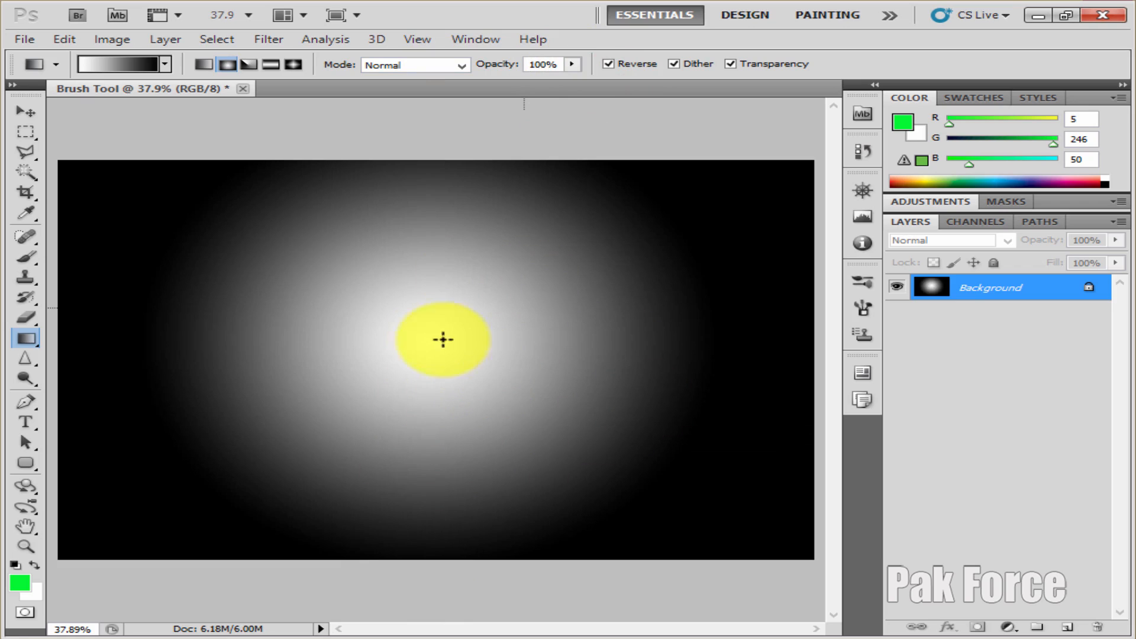
Choose the red-green gradient preset and draw it radially from the canvas's lower-right corner to its upper-left corner
right_click(368, 268)
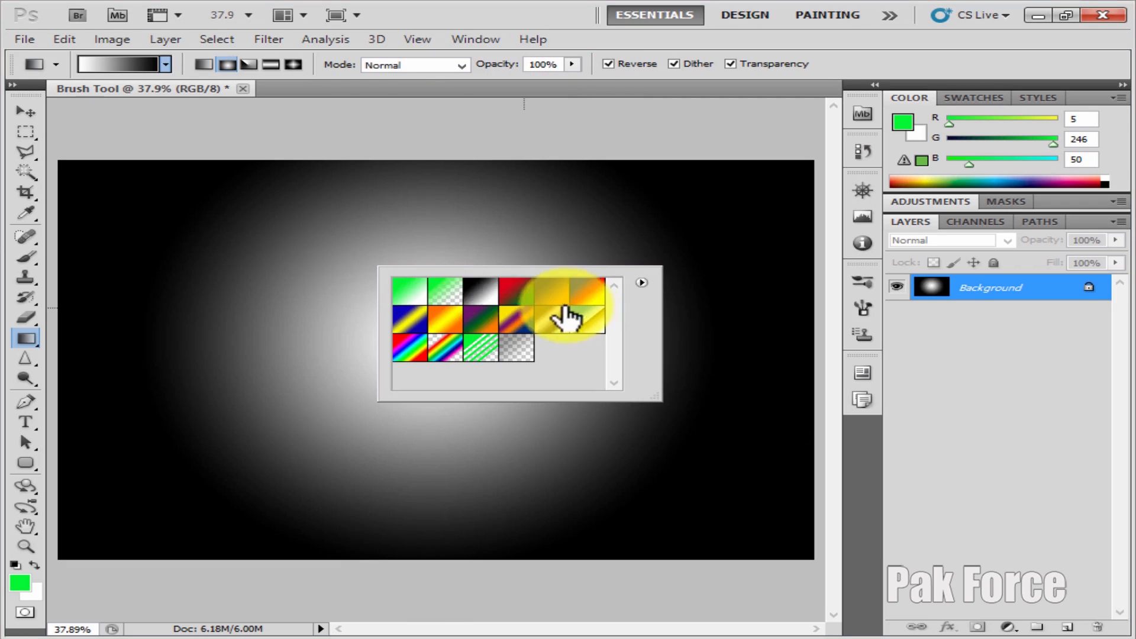
click(517, 293)
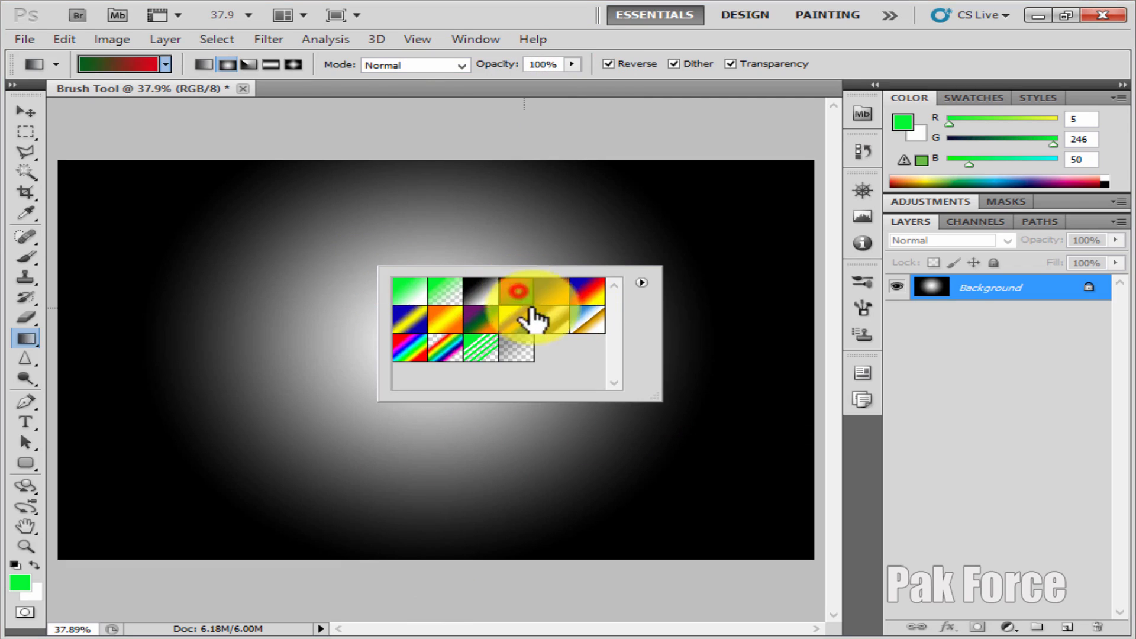
click(814, 560)
drag(811, 555, 57, 162)
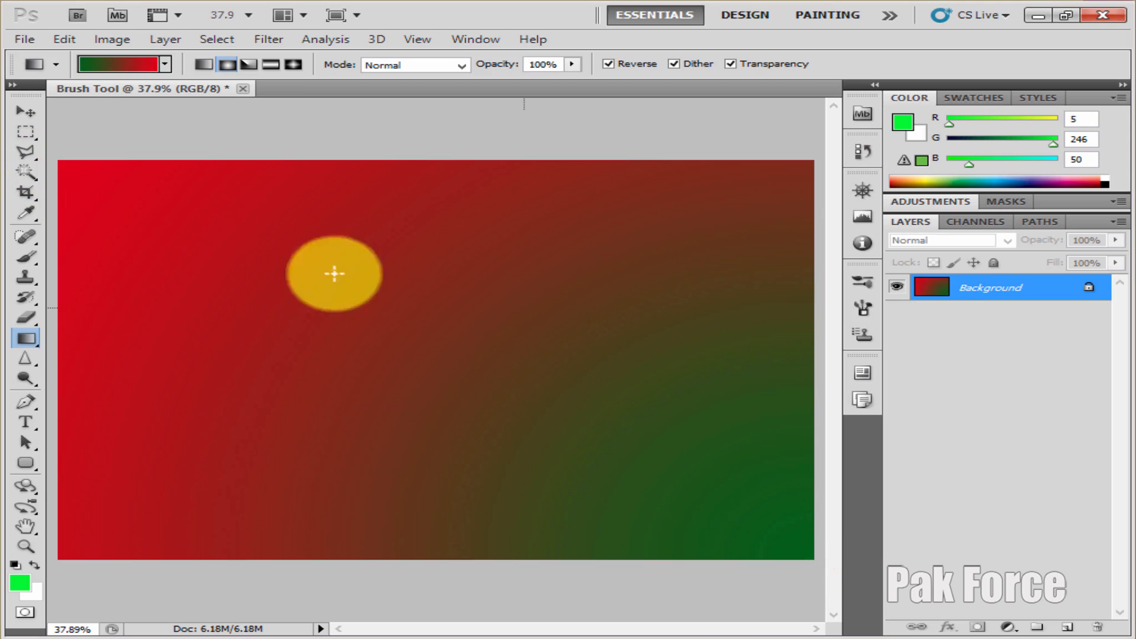
Draw the violet-orange gradient radially from the canvas's upper-right corner to the lower left, and the blue-red-yellow one from the lower-right corner to the center
right_click(348, 269)
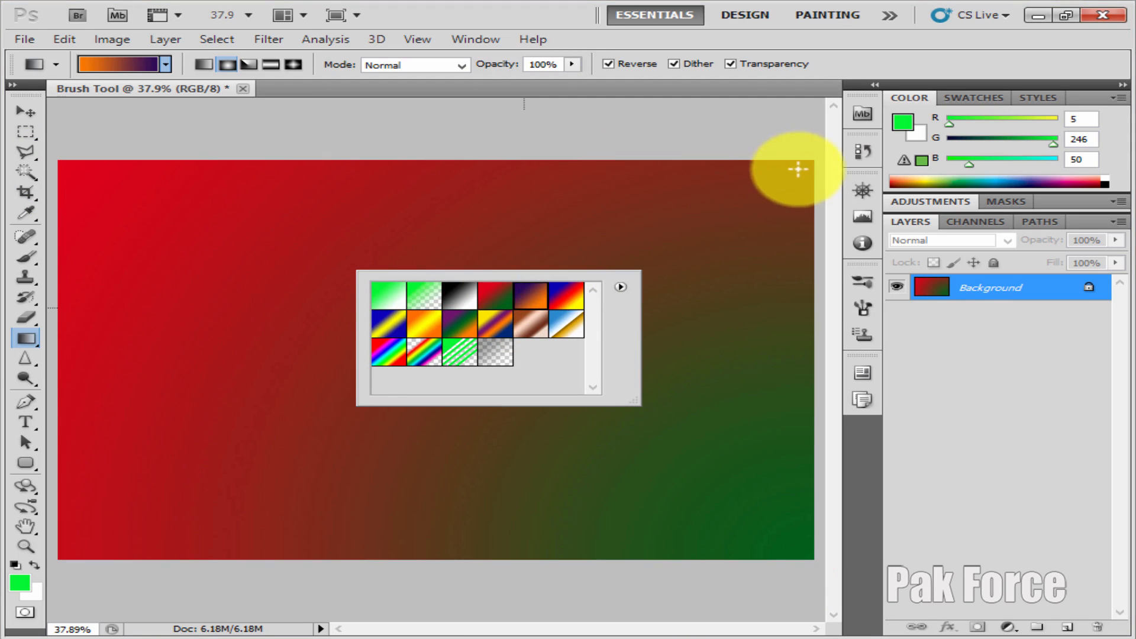
drag(808, 161, 81, 552)
right_click(471, 255)
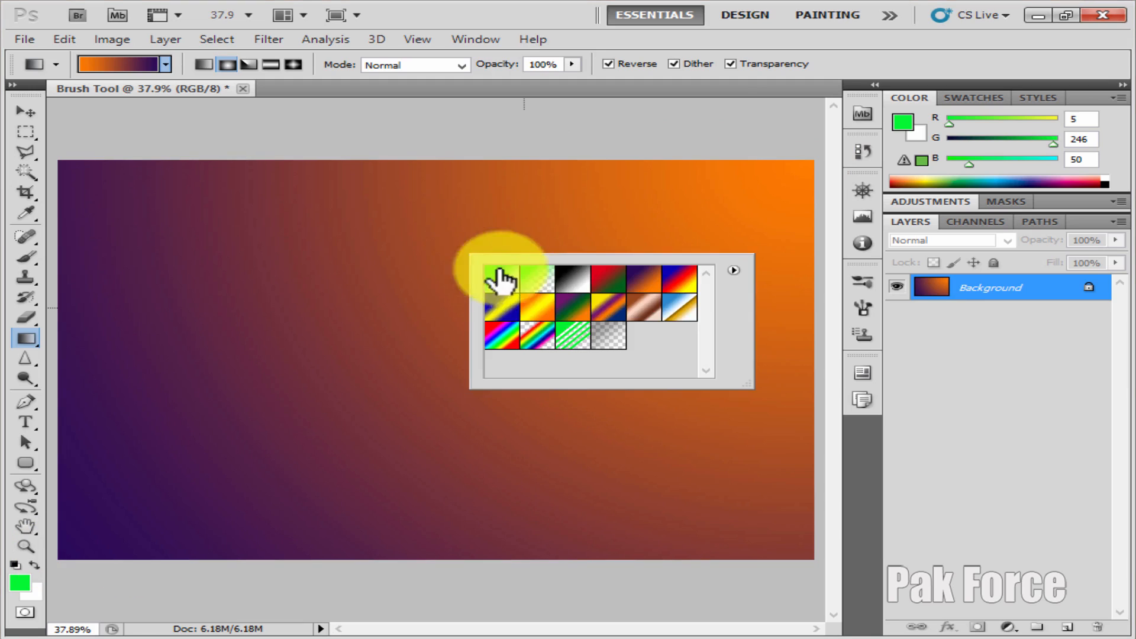
click(681, 279)
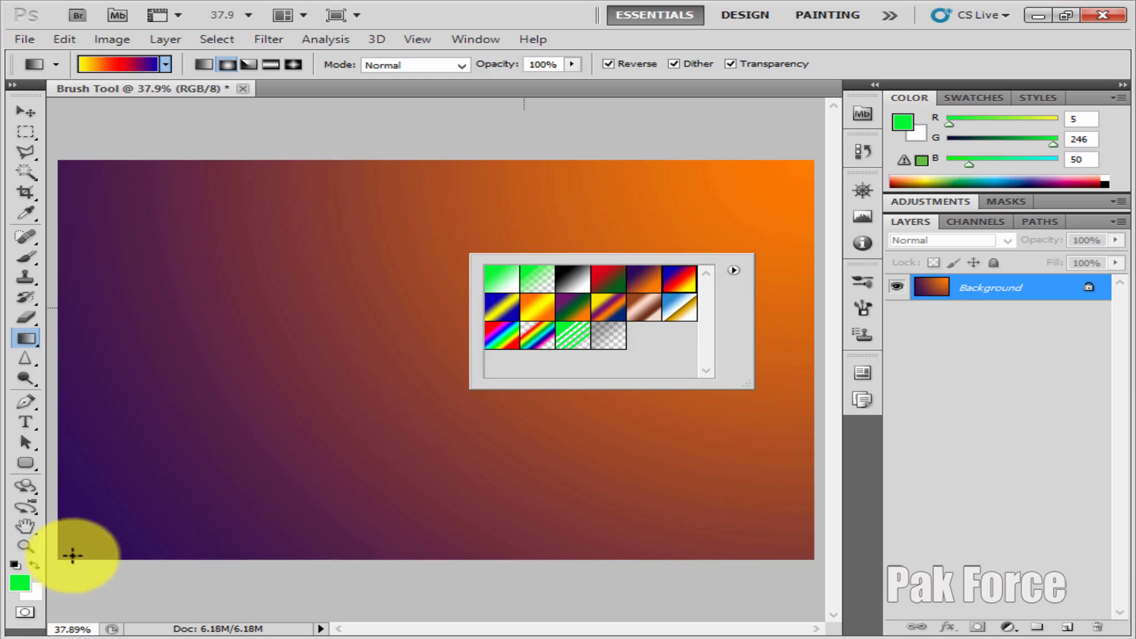
drag(817, 558, 497, 345)
Overlay green transparent stripes radially from the canvas's lower right, and draw the rainbow spectrum gradient from its upper left to the lower right
right_click(311, 264)
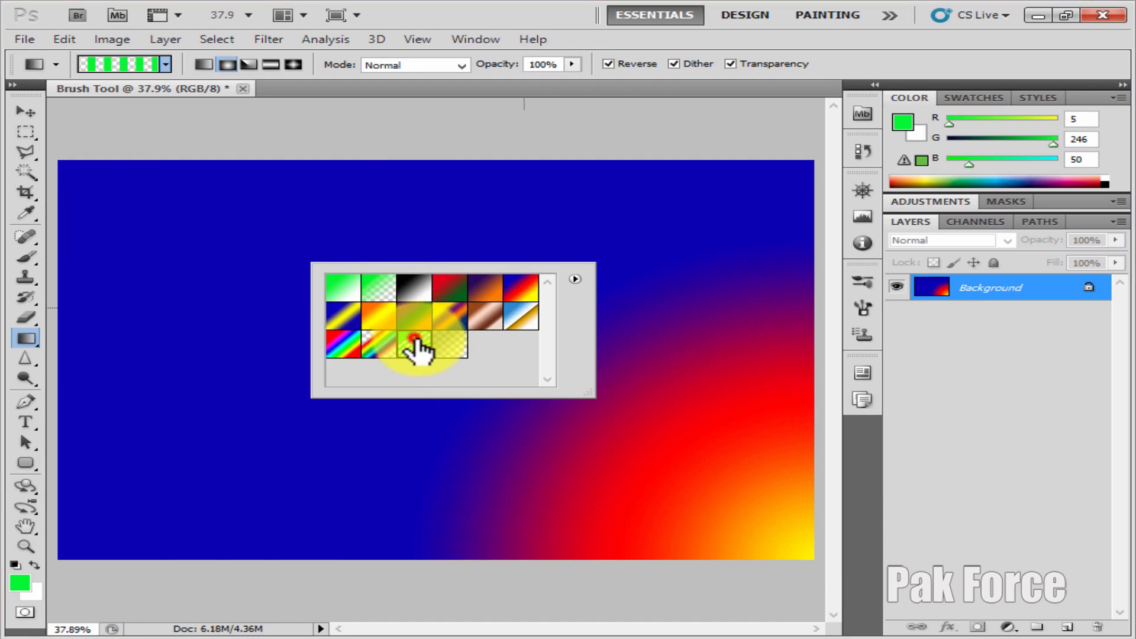
drag(736, 527, 320, 281)
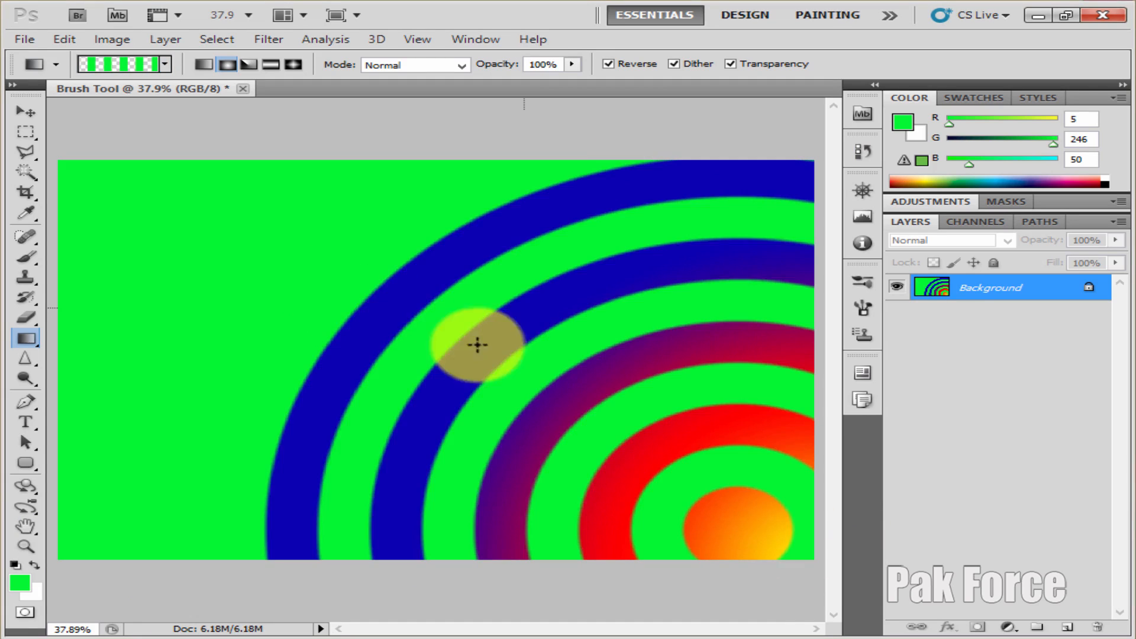
right_click(290, 209)
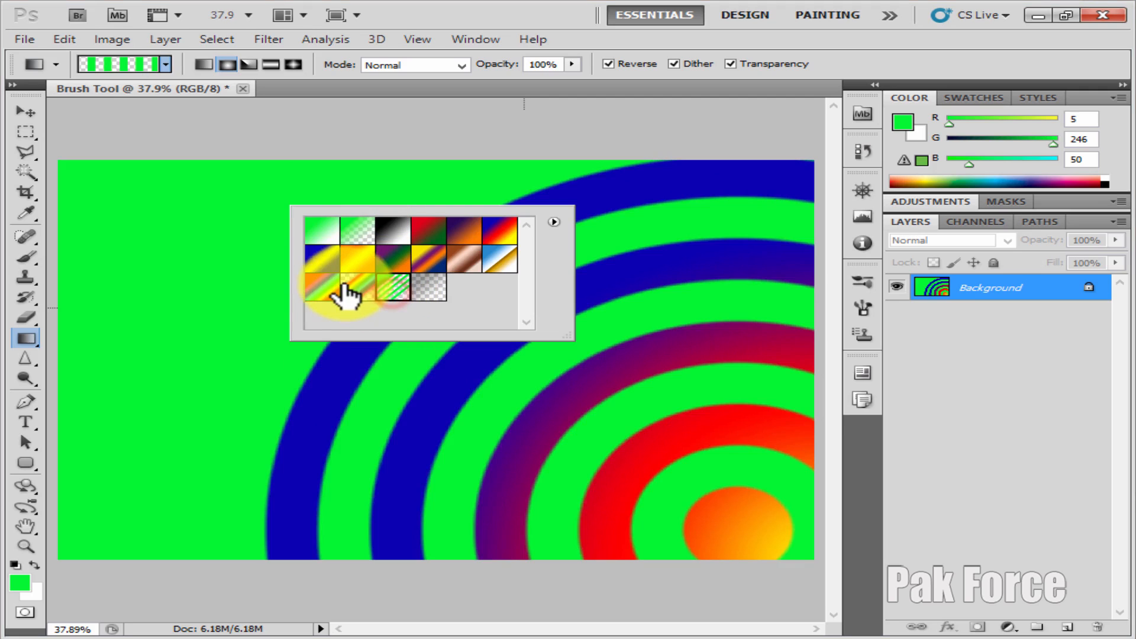
drag(114, 173, 760, 563)
Draw the rainbow spectrum gradient radially from the canvas center to just below its lower edge
right_click(421, 226)
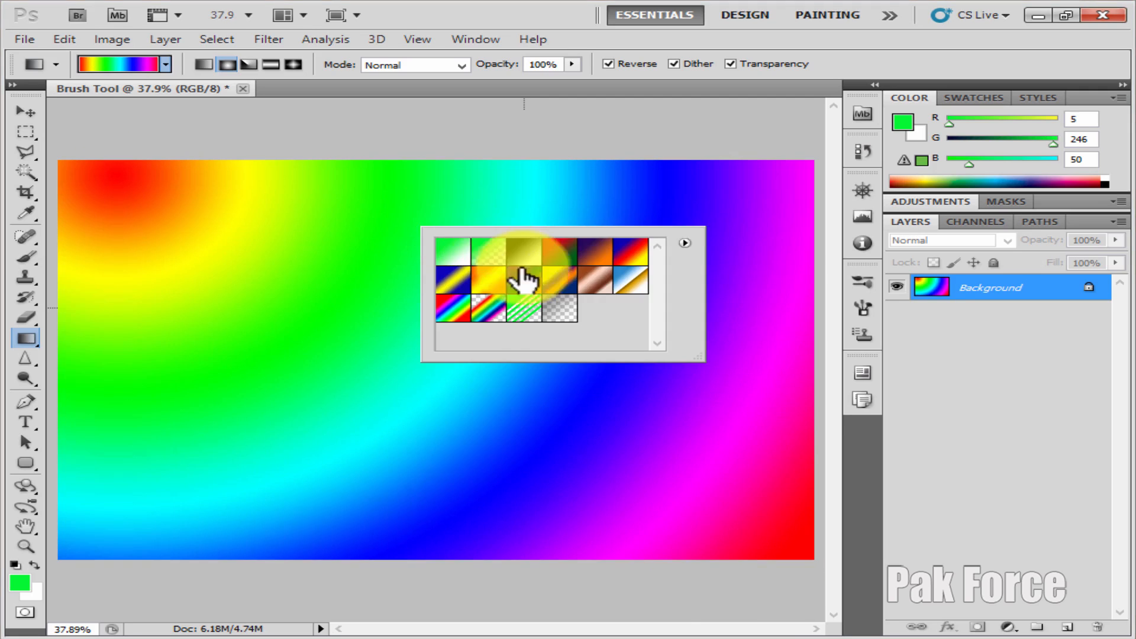
click(440, 373)
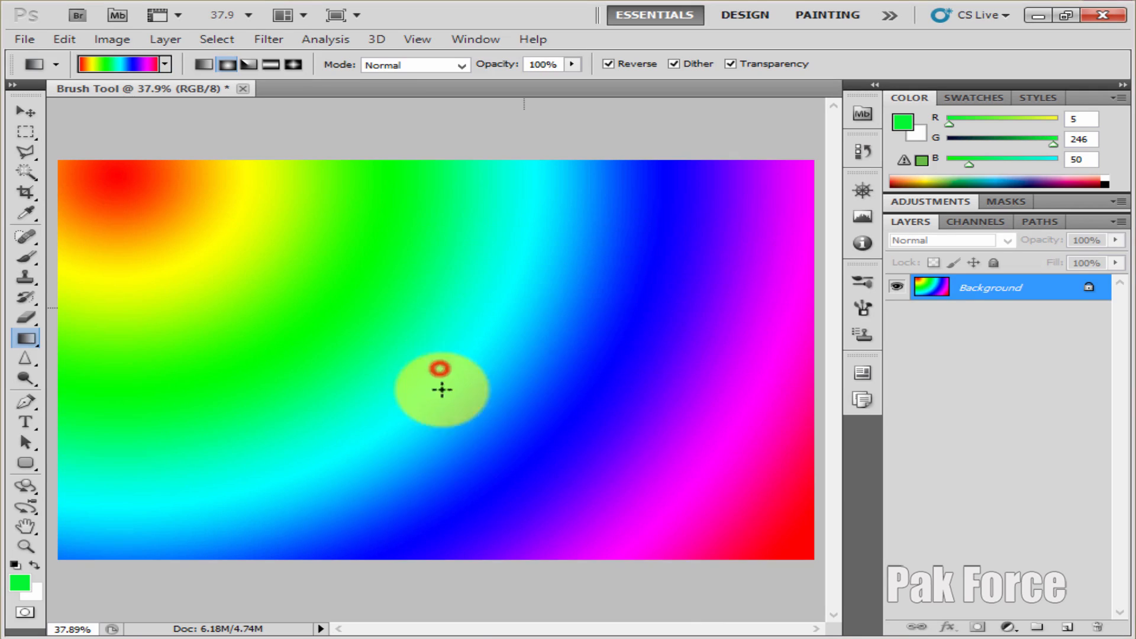
drag(441, 371, 451, 604)
Choose the blue-white-gold chrome gradient preset and draw it radially from the canvas's upper-left corner to below its lower edge, with Reverse on
right_click(394, 288)
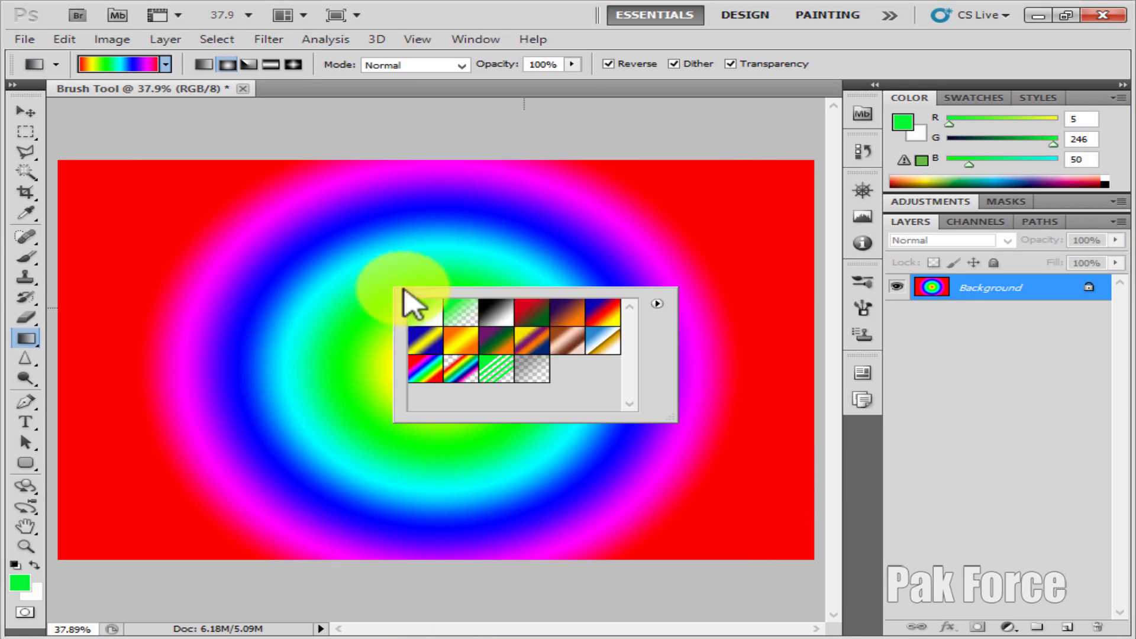
click(604, 349)
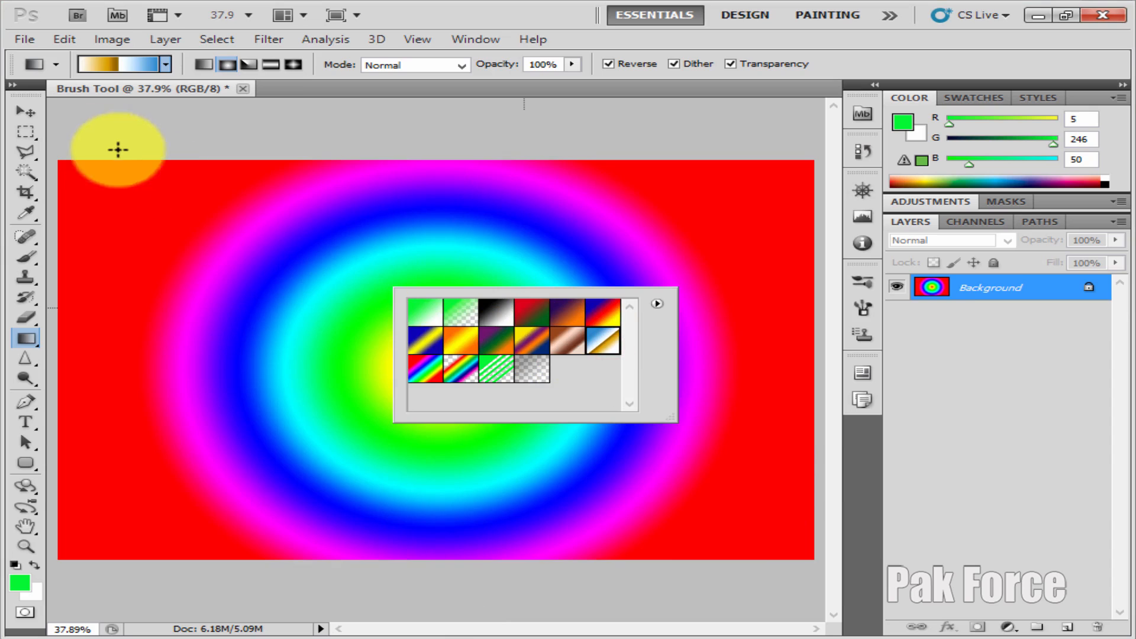
click(117, 171)
drag(117, 171, 628, 602)
drag(742, 599, 743, 597)
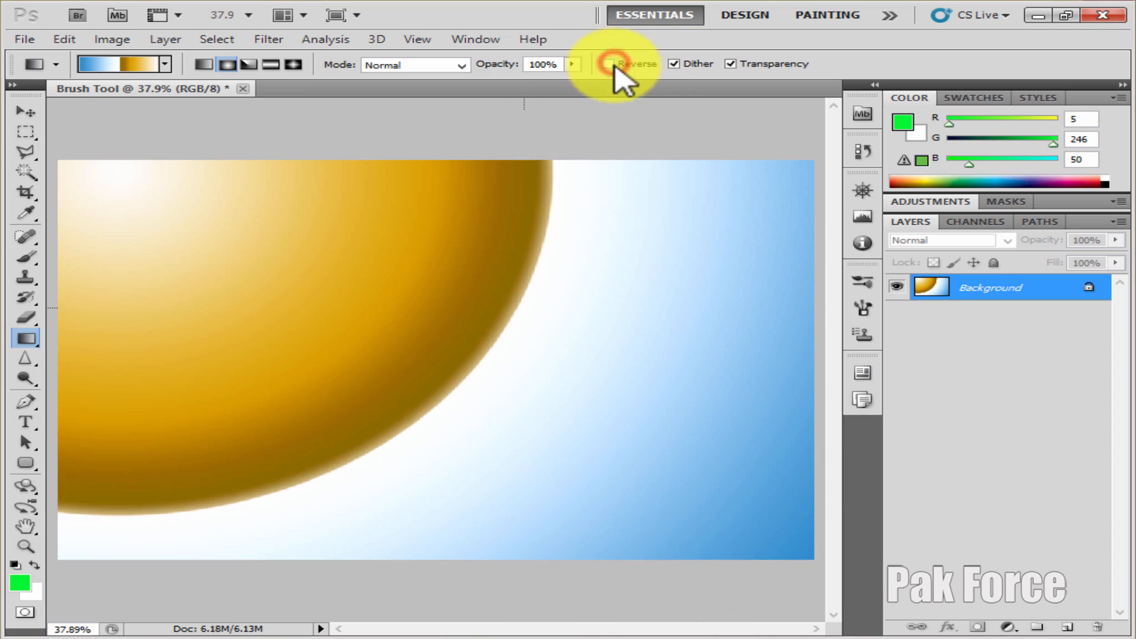
Draw the chrome gradient radially with Reverse off from the upper left to the lower right, and redraw it with Reverse on from left of center
drag(309, 266, 773, 525)
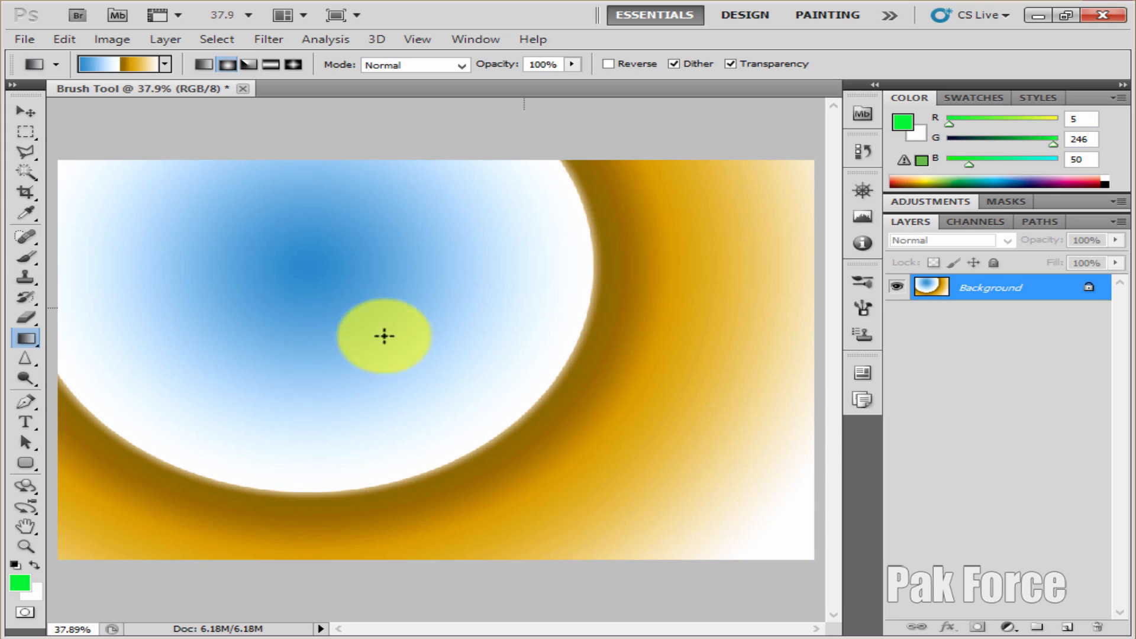
click(604, 64)
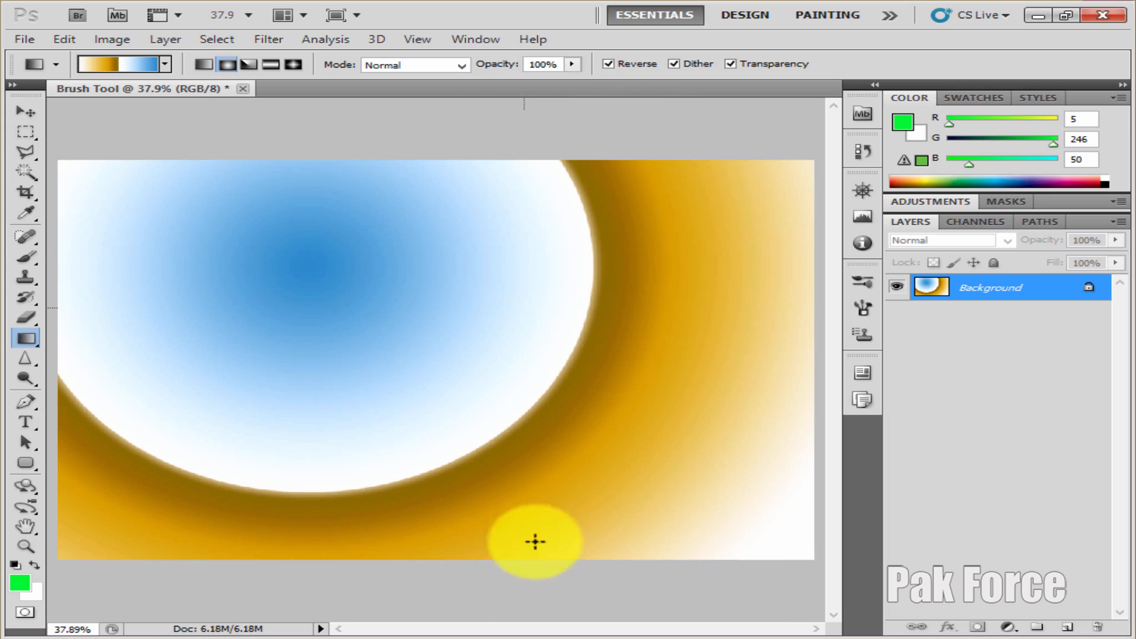
mouse_move(780, 555)
mouse_down()
mouse_move(704, 481)
mouse_move(412, 336)
mouse_up()
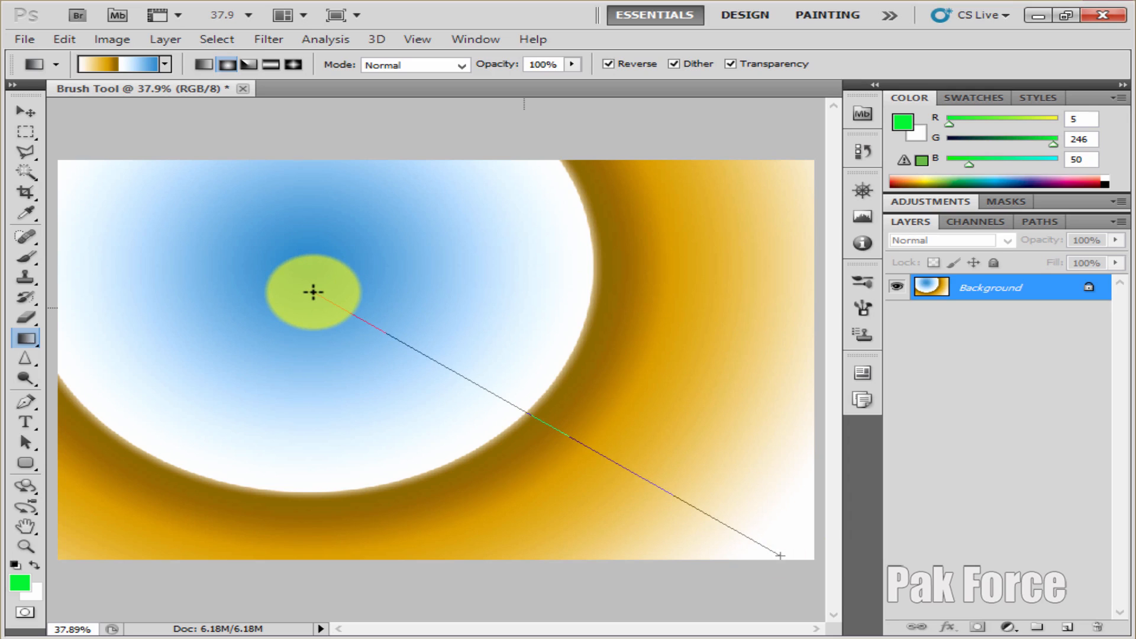
drag(313, 292, 728, 554)
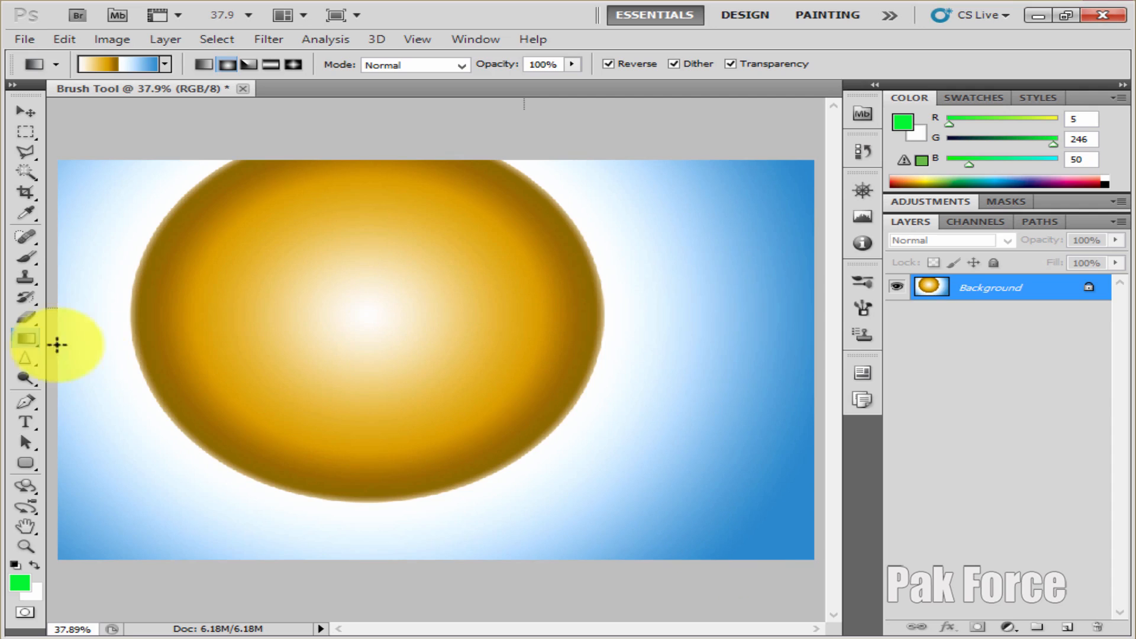
Fill the canvas with the green foreground color using the Paint Bucket Tool, and refill it with cyan (R 5, G 246, B 243)
click(83, 351)
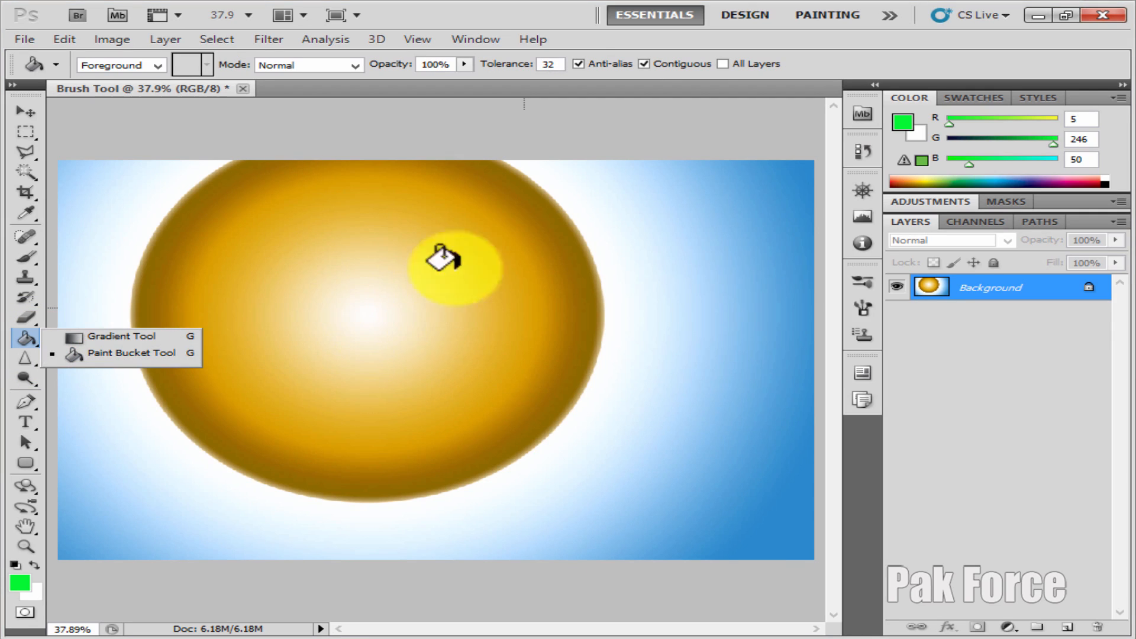
click(358, 355)
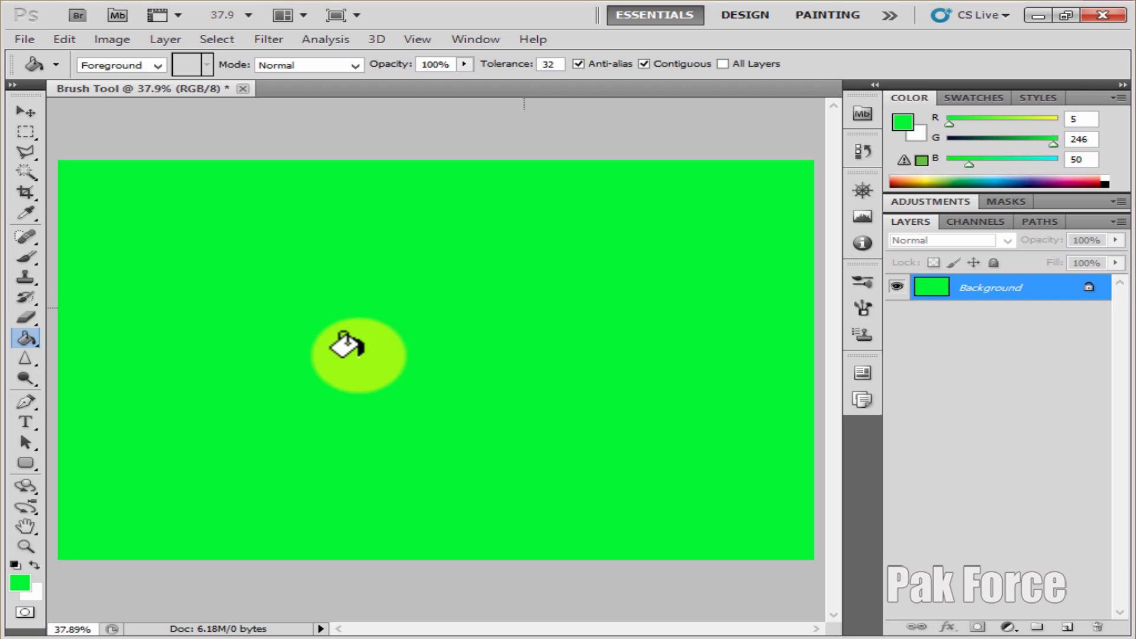
click(20, 584)
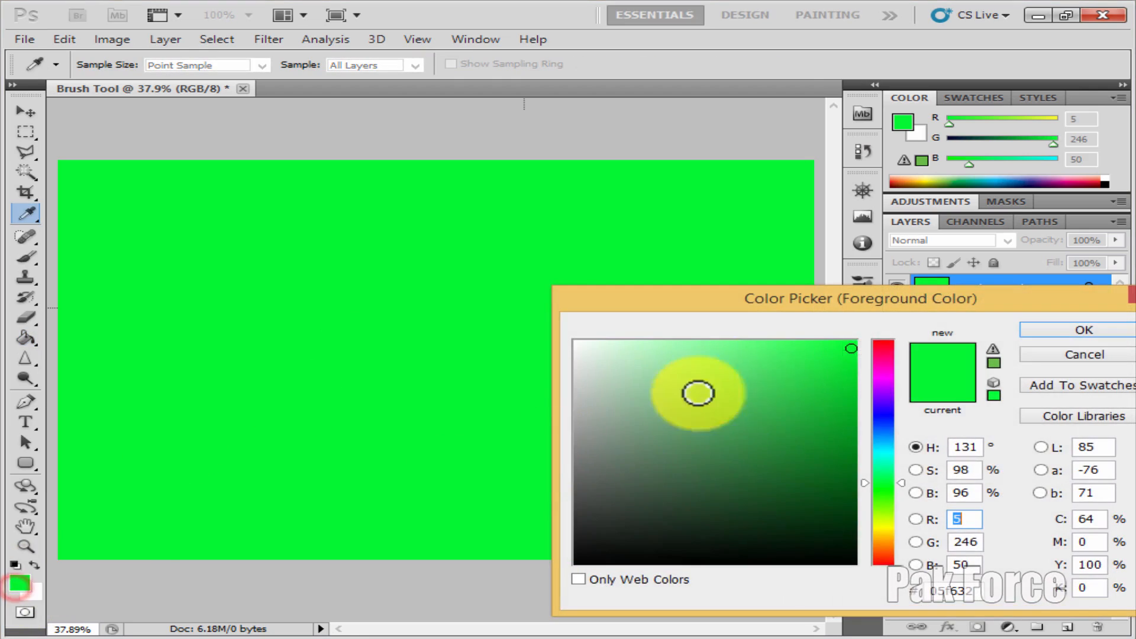
click(886, 453)
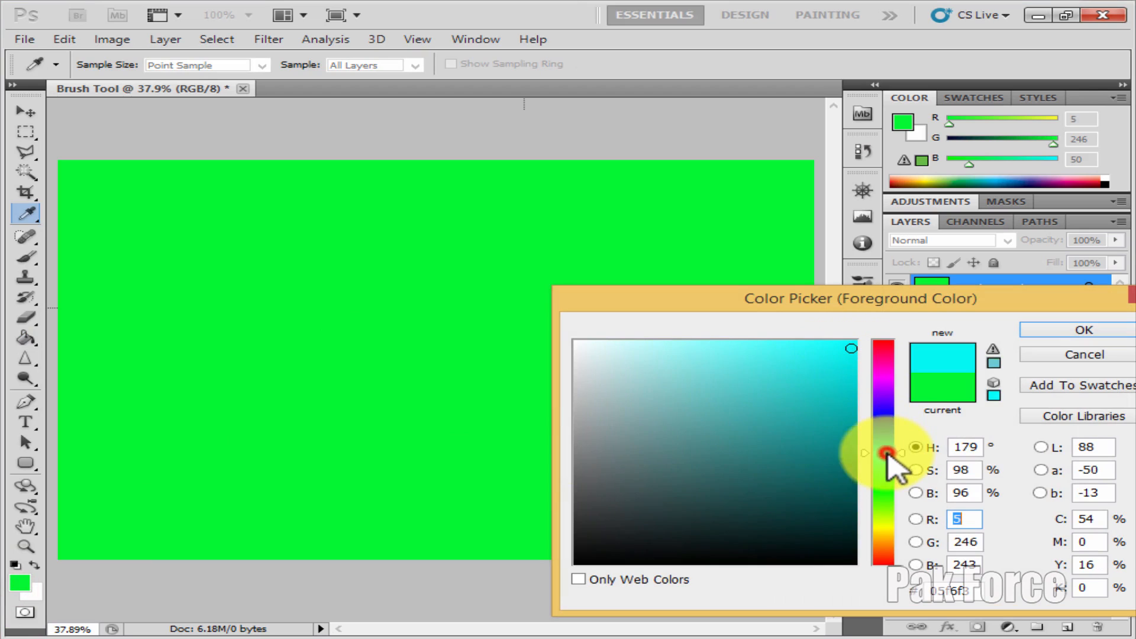
click(1048, 334)
click(385, 288)
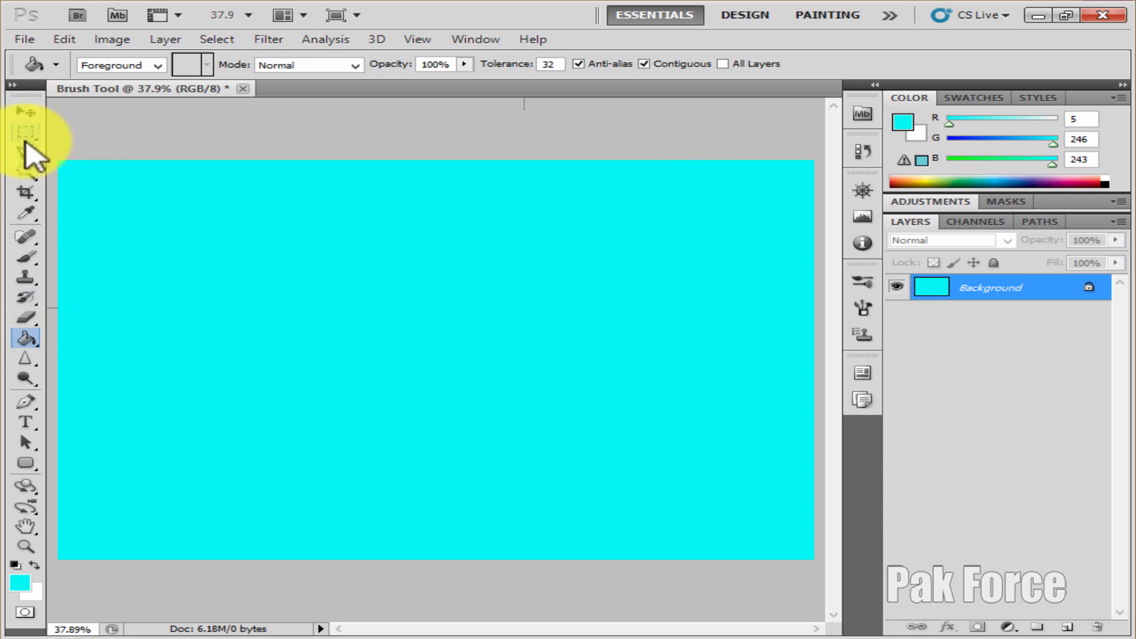
Erase a large soft-edged area across the middle of the cyan canvas with the Eraser Tool at 700 px
drag(27, 316, 145, 319)
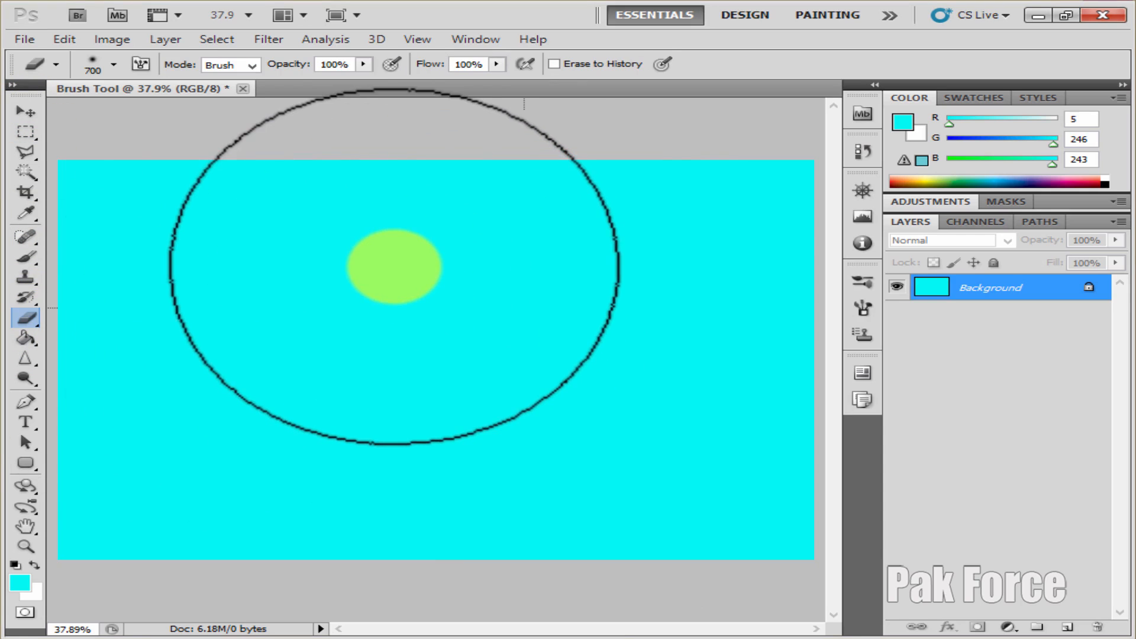
mouse_move(343, 251)
mouse_down()
mouse_move(393, 321)
mouse_move(406, 457)
mouse_move(464, 302)
mouse_move(332, 368)
mouse_move(483, 285)
mouse_move(414, 342)
mouse_move(556, 424)
mouse_move(507, 469)
mouse_move(381, 463)
mouse_up()
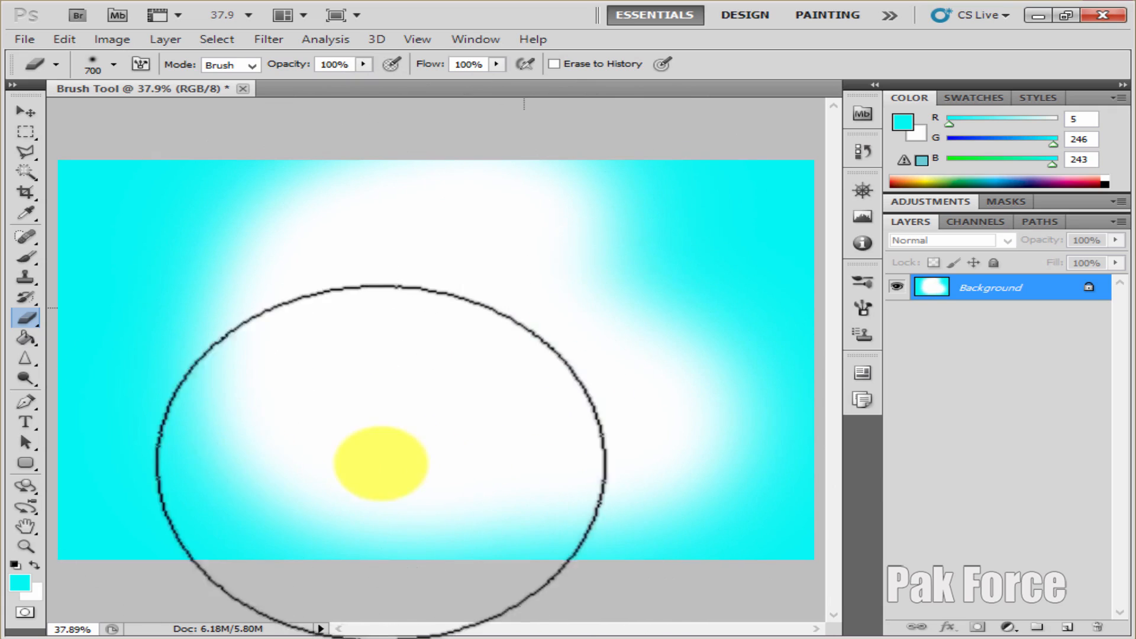
click(27, 318)
click(114, 317)
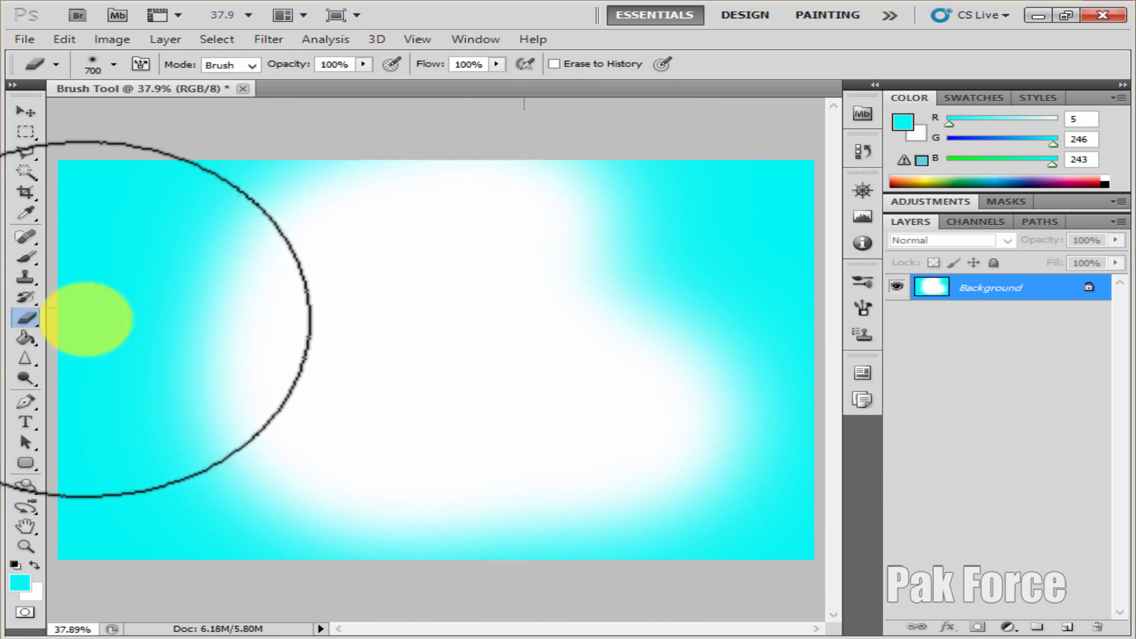
click(27, 319)
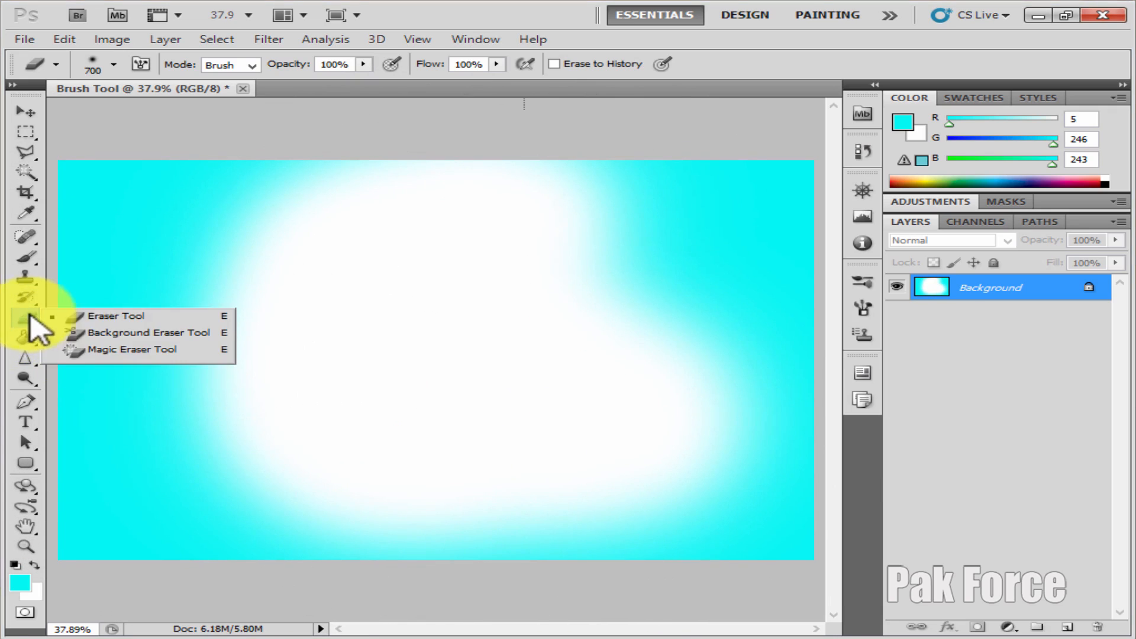
click(111, 318)
click(330, 190)
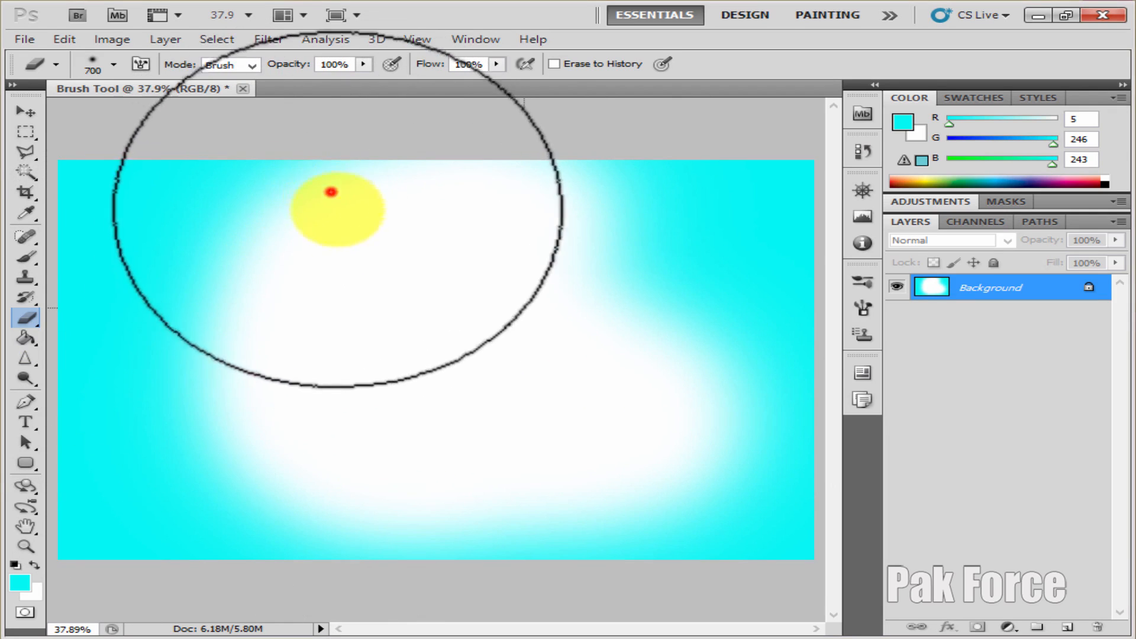
drag(649, 218, 350, 349)
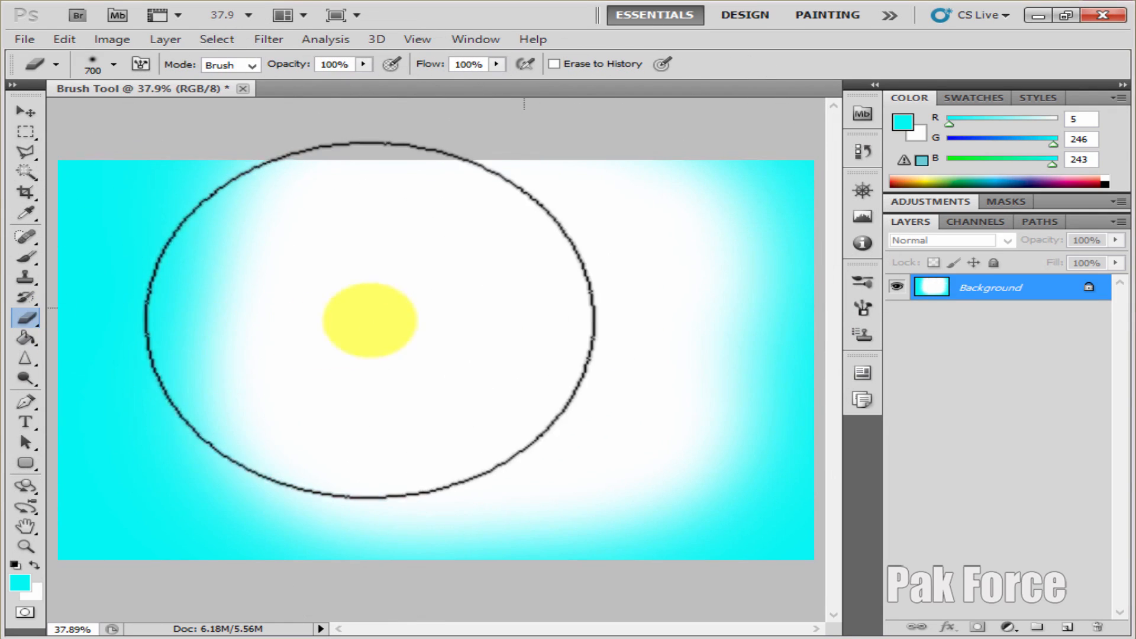
mouse_move(325, 285)
mouse_down()
mouse_move(376, 309)
mouse_move(436, 451)
mouse_up()
Reduce the Eraser Tool's brush size to 250 px
key(p)
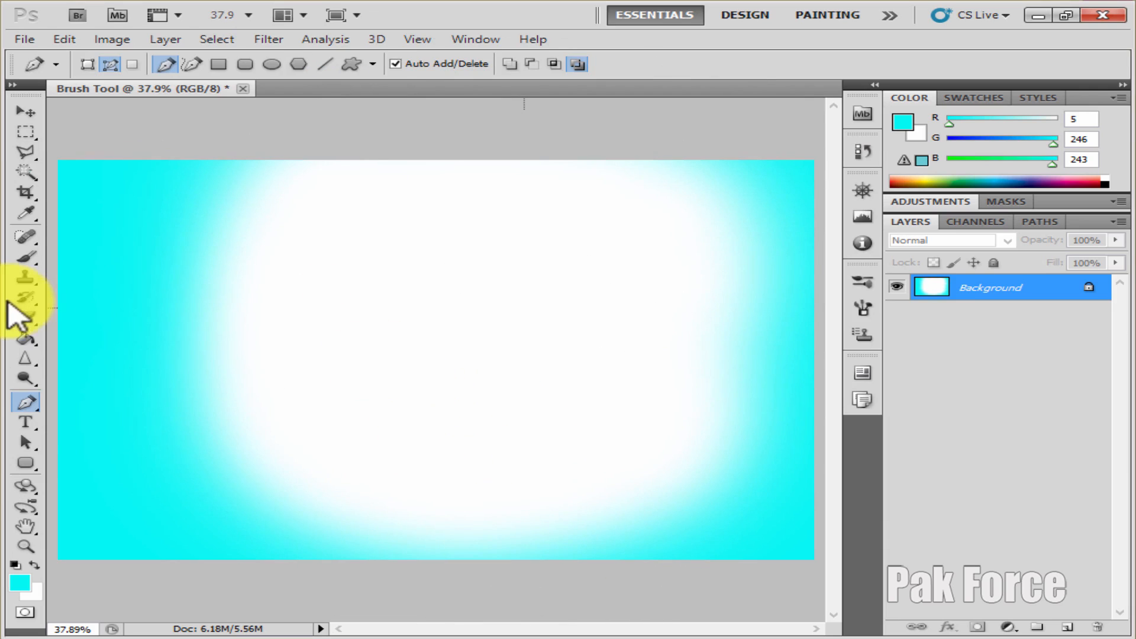
click(30, 317)
key(bracketleft)
key(bracketleft)
key(bracketleft)
key(bracketleft)
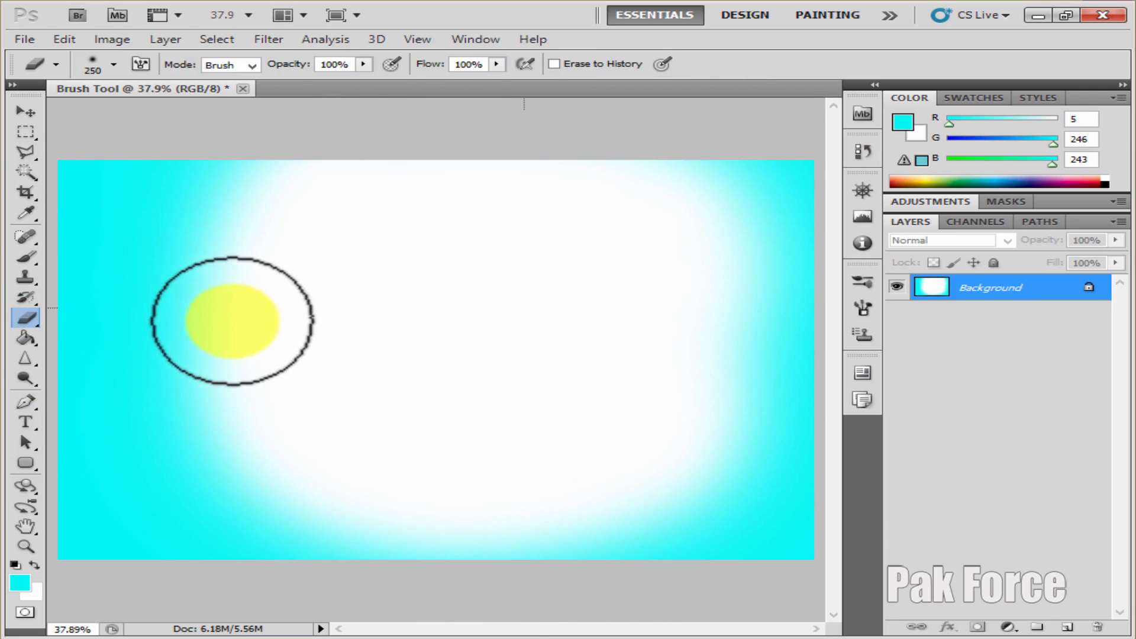
Draw several freehand wavy cyan lines across the white area with the Pencil Tool at 1 px
click(29, 261)
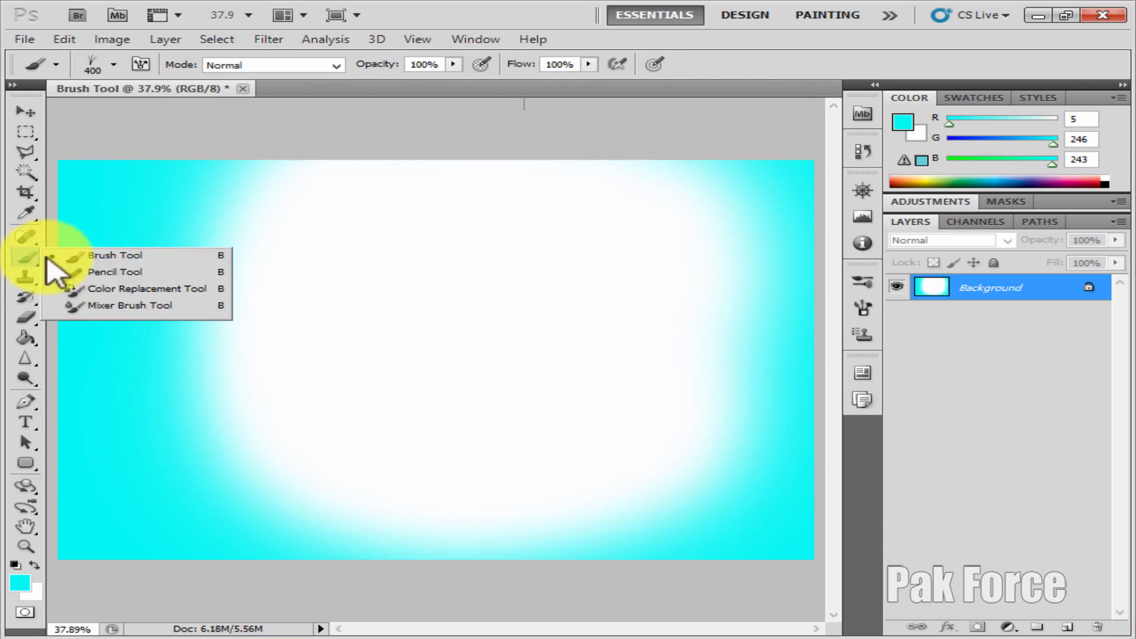
click(101, 274)
mouse_move(308, 315)
mouse_down()
mouse_move(432, 298)
mouse_move(478, 345)
mouse_move(563, 382)
mouse_move(591, 421)
mouse_move(569, 468)
mouse_up()
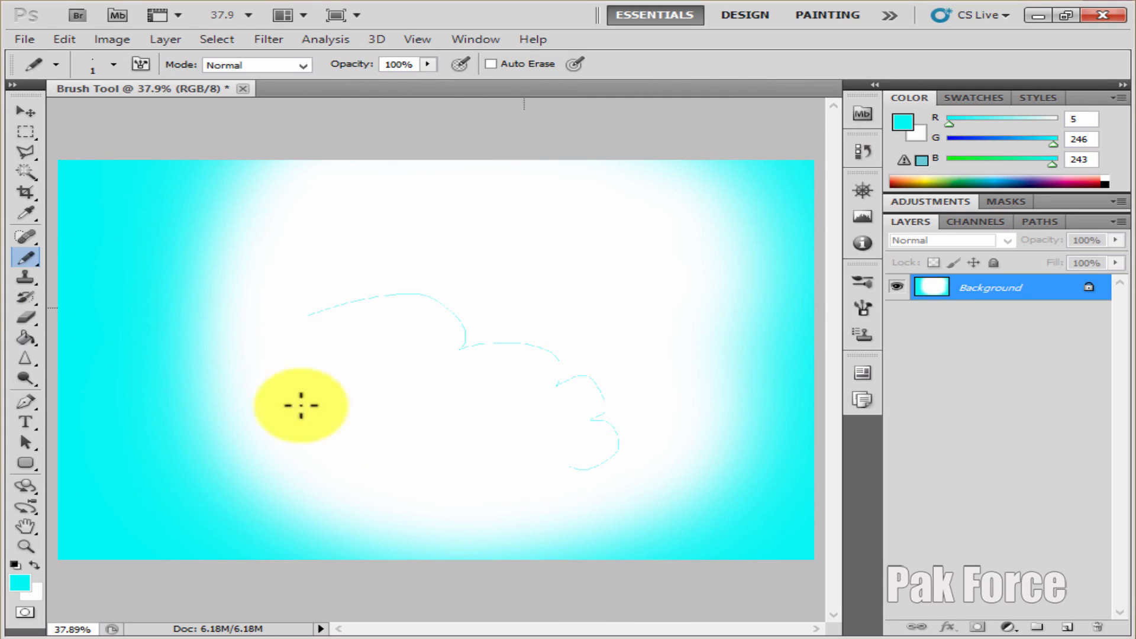
mouse_move(291, 236)
mouse_down()
mouse_move(324, 345)
mouse_move(474, 461)
mouse_move(446, 481)
mouse_move(448, 303)
mouse_move(517, 272)
mouse_move(613, 366)
mouse_up()
drag(400, 227, 508, 354)
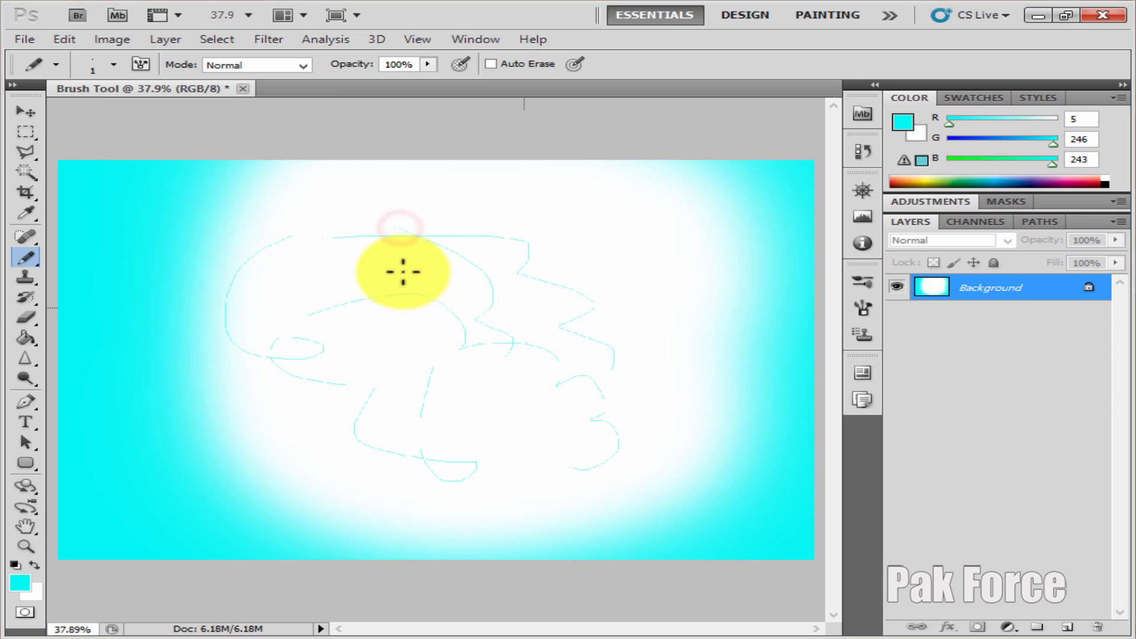
right_click(409, 272)
click(477, 378)
drag(374, 208, 373, 337)
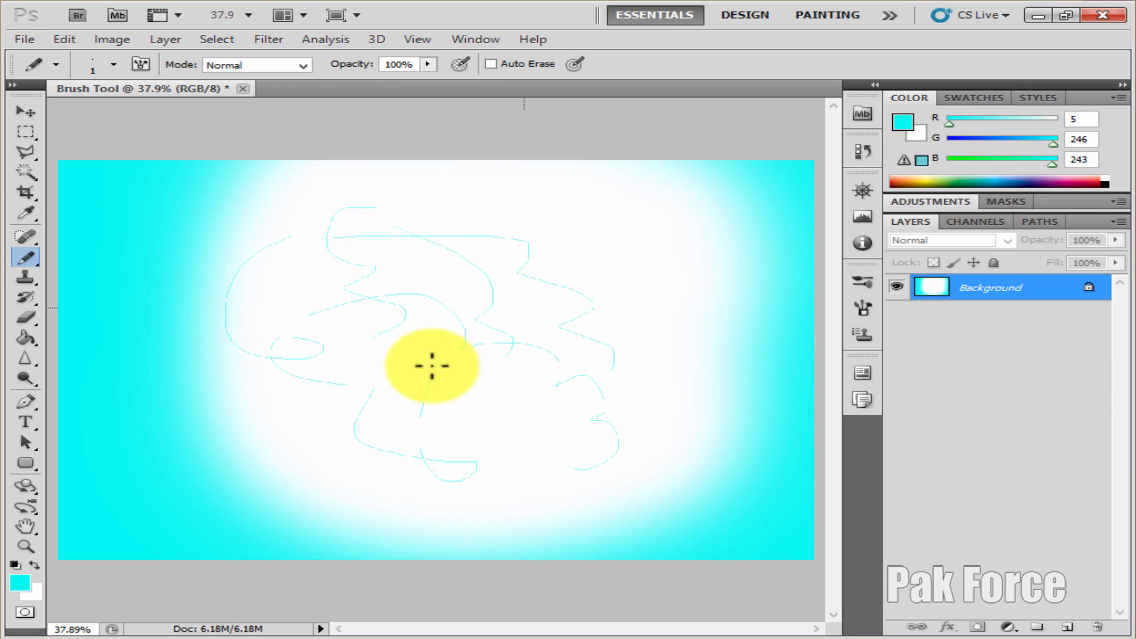
drag(432, 366, 388, 450)
Brush over the pencil lines left of the canvas center with the Color Replacement Tool at 45 px
click(26, 258)
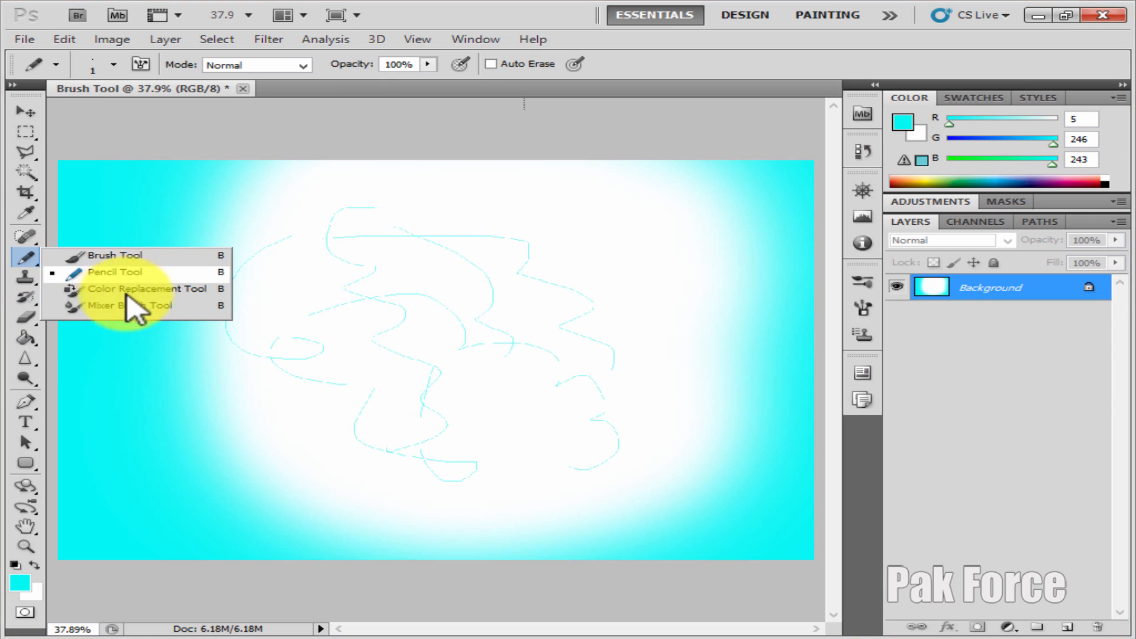
click(100, 289)
click(180, 323)
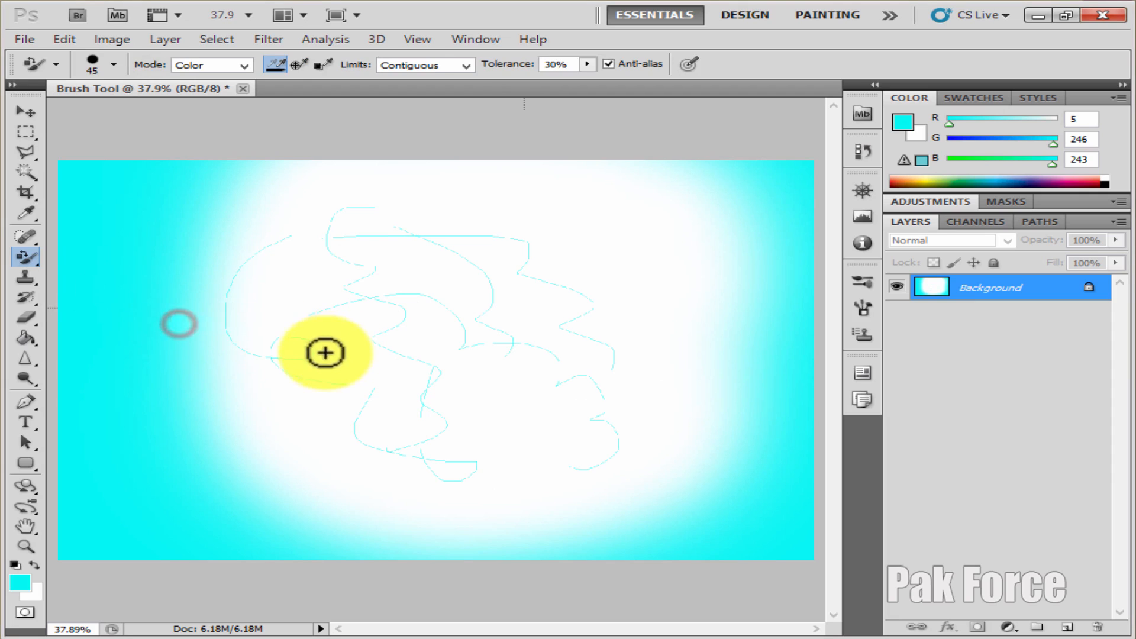
drag(322, 325, 299, 426)
drag(285, 355, 386, 403)
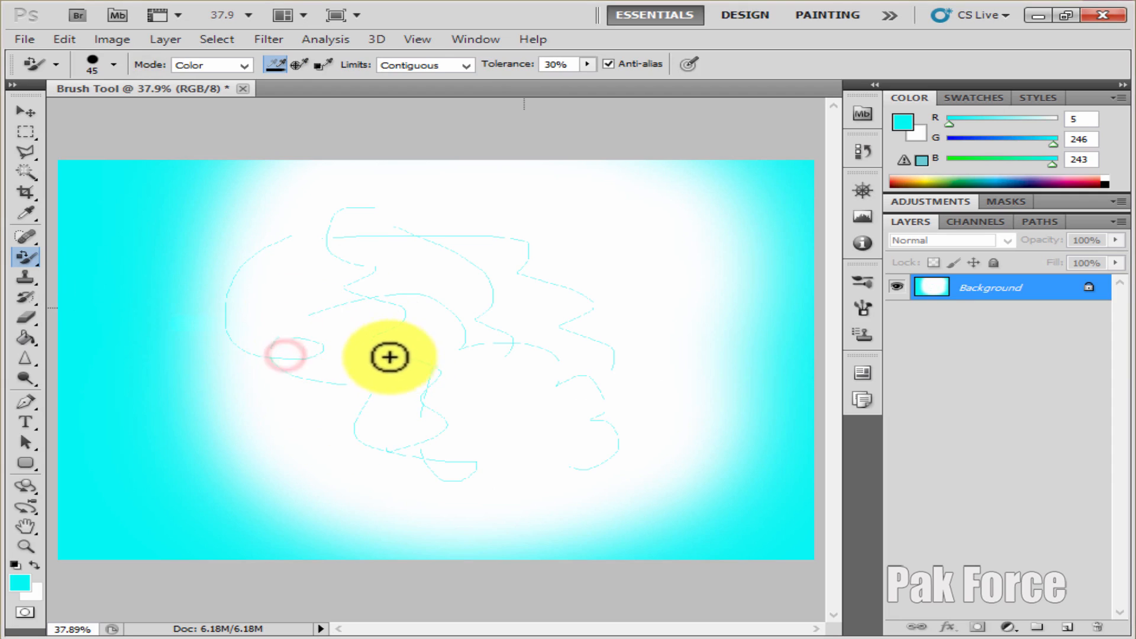
click(343, 290)
Enlarge the Color Replacement Tool's brush to 800 px and brush over the pencil lines in the middle of the canvas
key(p)
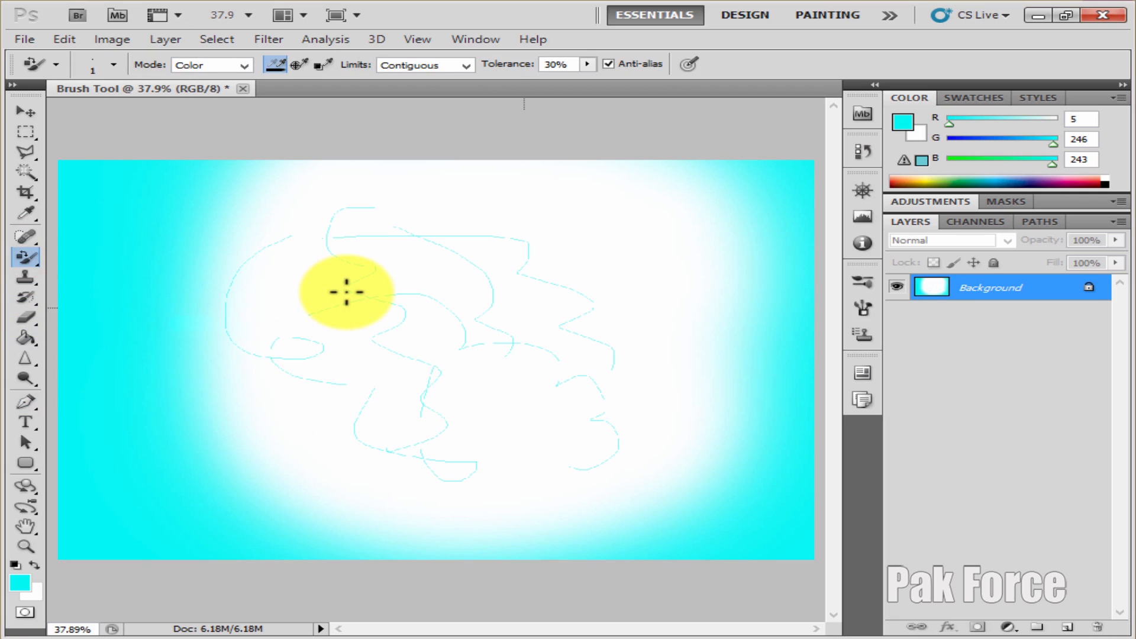
key(p)
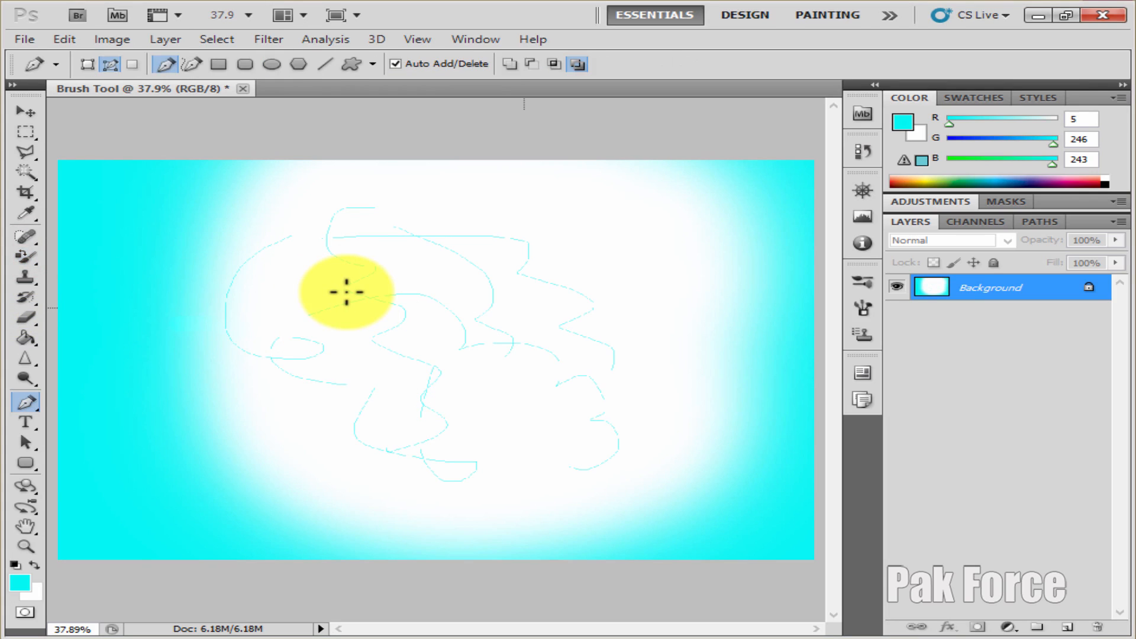
click(26, 258)
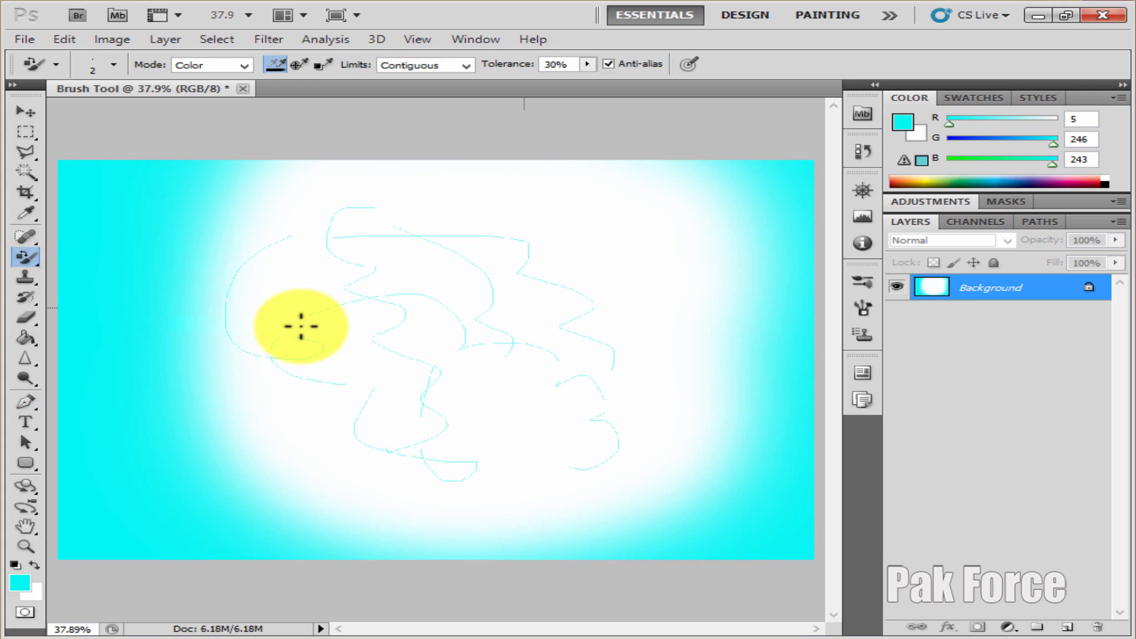
key(bracketright)
key(bracketright)
key(bracketright)
key(bracketright)
key(bracketright)
key(bracketright)
drag(301, 326, 384, 368)
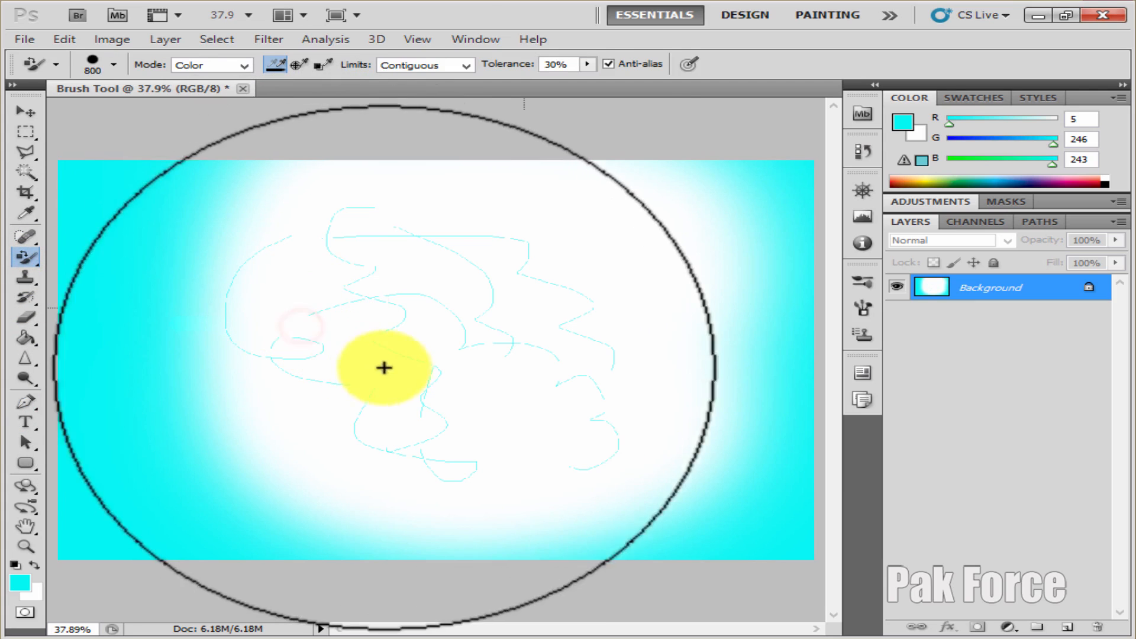
mouse_move(404, 254)
mouse_down()
mouse_move(464, 322)
mouse_move(546, 370)
mouse_up()
drag(390, 315, 426, 354)
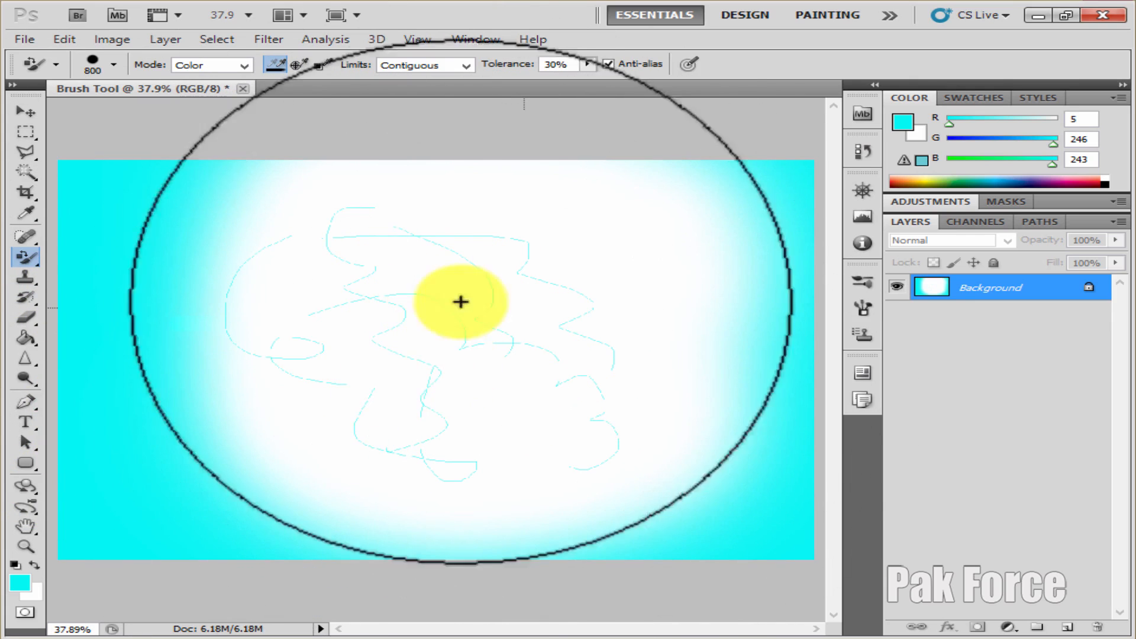
Reselect the Color Replacement Tool and brush once more from the cyan area at the canvas's left toward its center
click(26, 258)
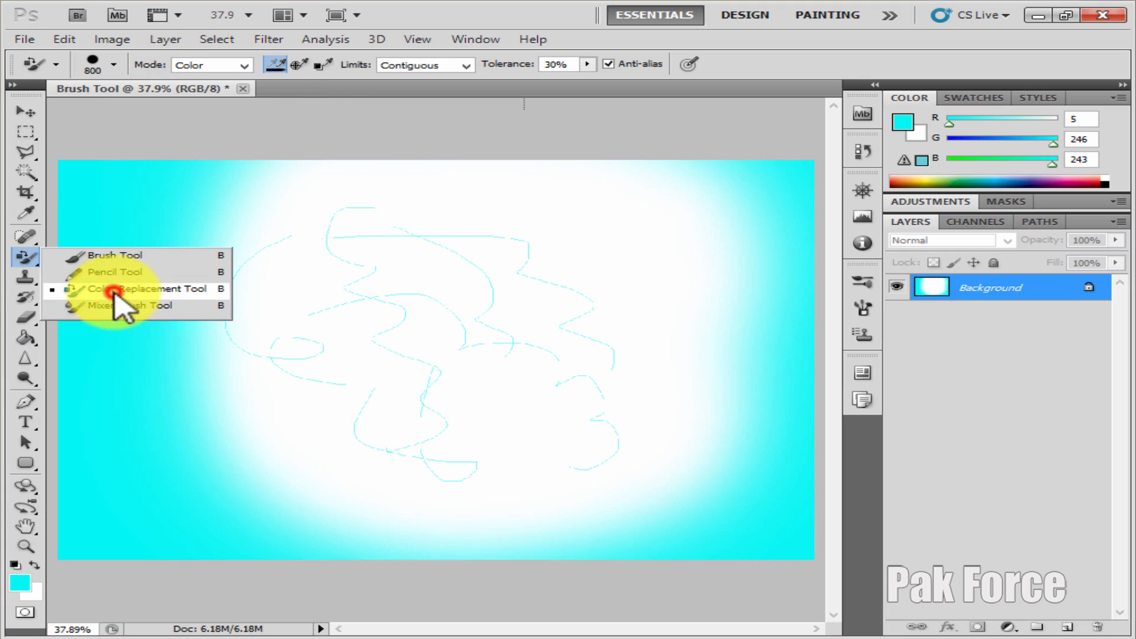
click(114, 291)
drag(208, 302, 388, 330)
click(19, 259)
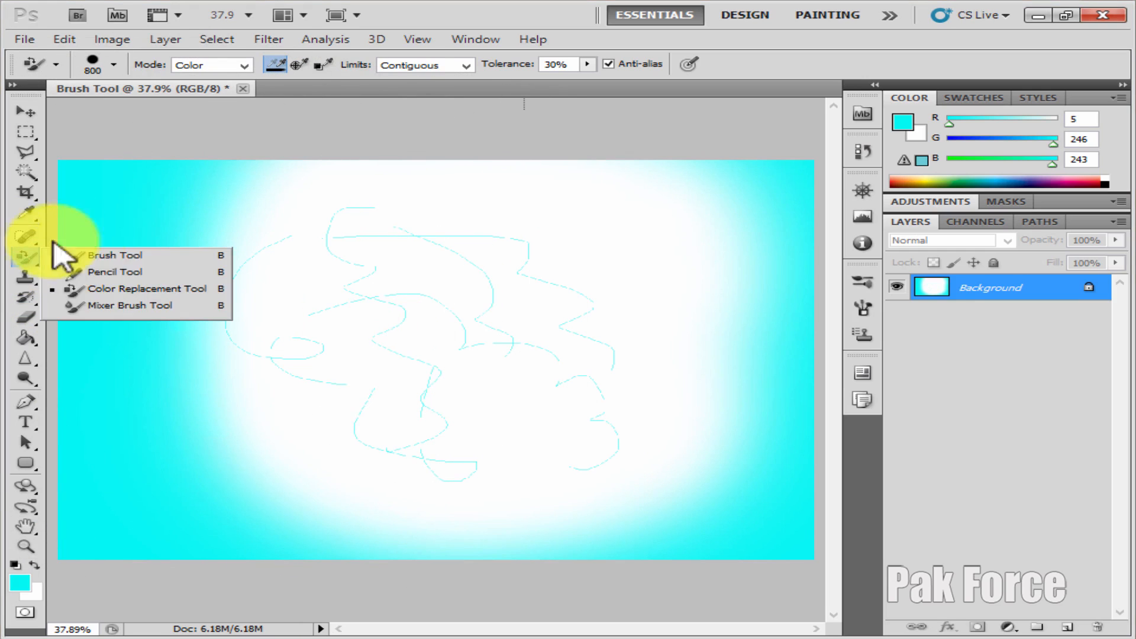
click(22, 258)
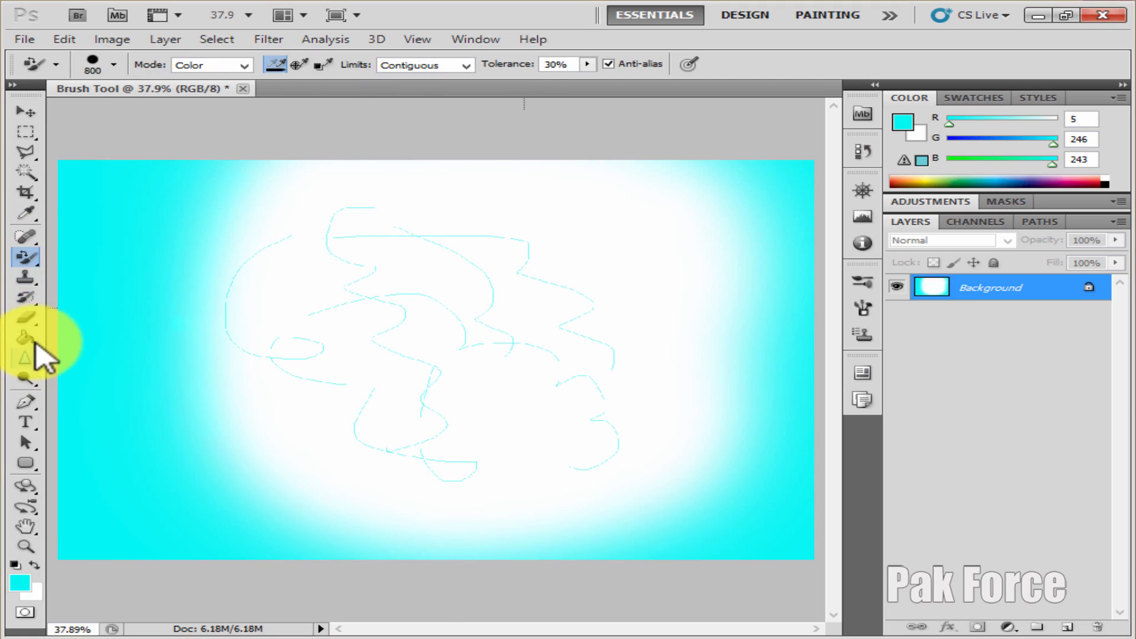
Erase a short diagonal stroke beside the leftmost pencil curve with the Background Eraser Tool, and enlarge its brush to 900 px
click(24, 317)
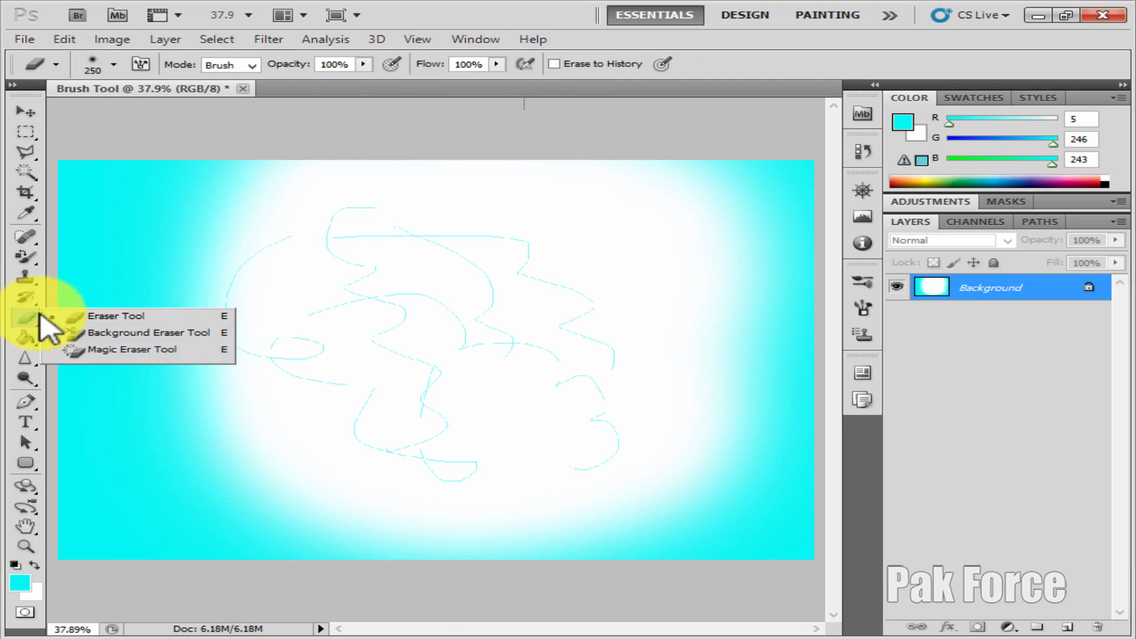
click(132, 333)
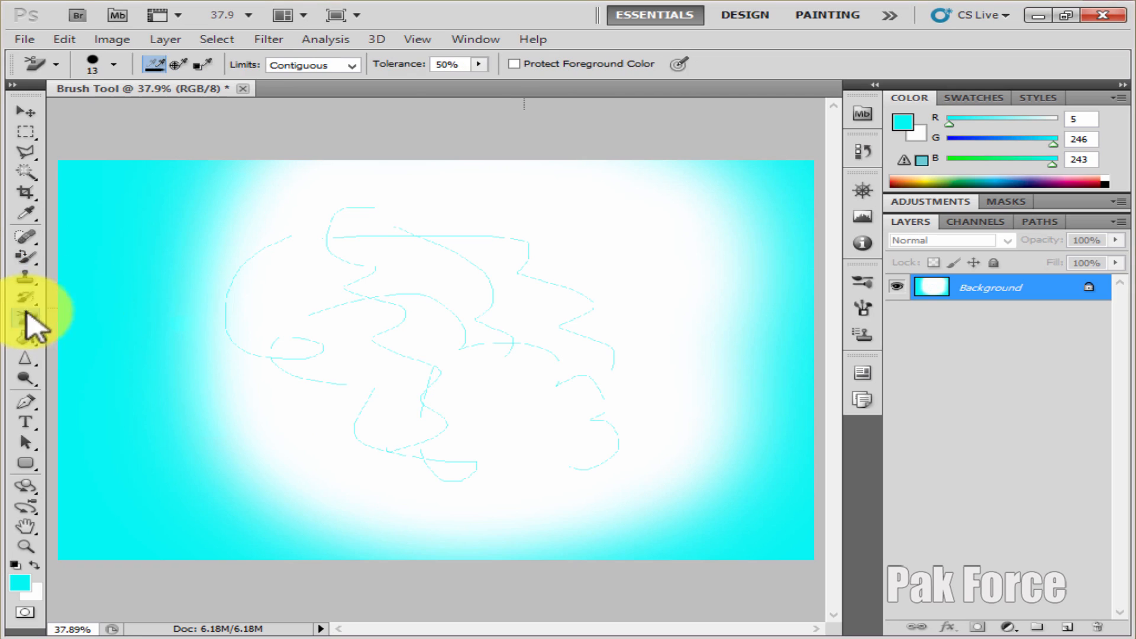
mouse_move(216, 265)
mouse_down()
mouse_move(237, 298)
mouse_move(265, 299)
mouse_up()
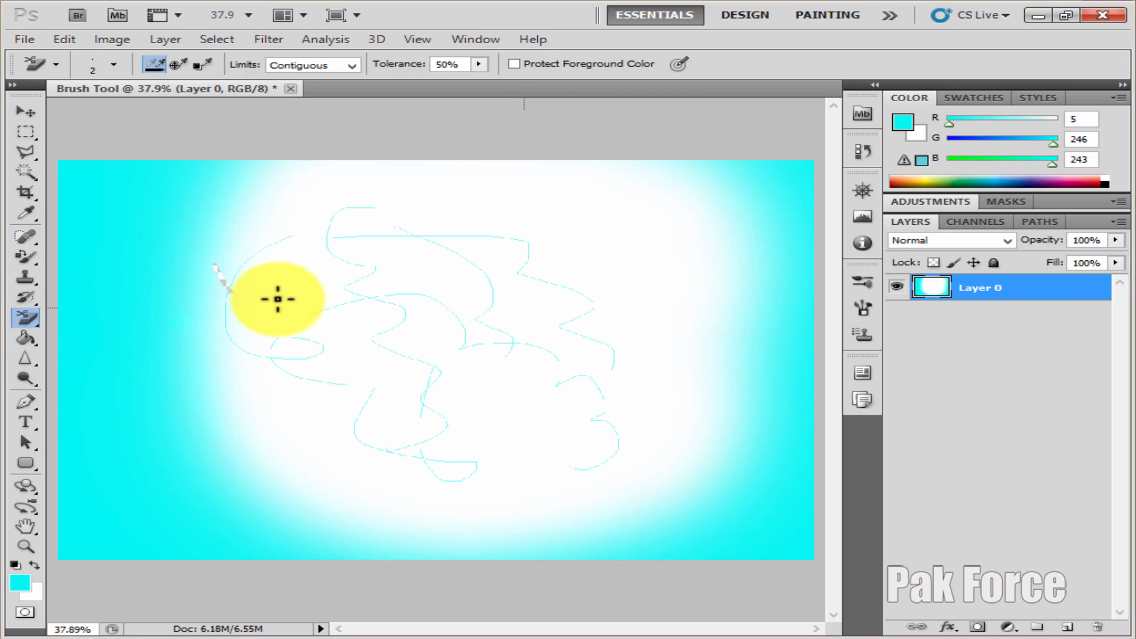
key(bracketright)
key(bracketright)
key(bracketright)
key(bracketright)
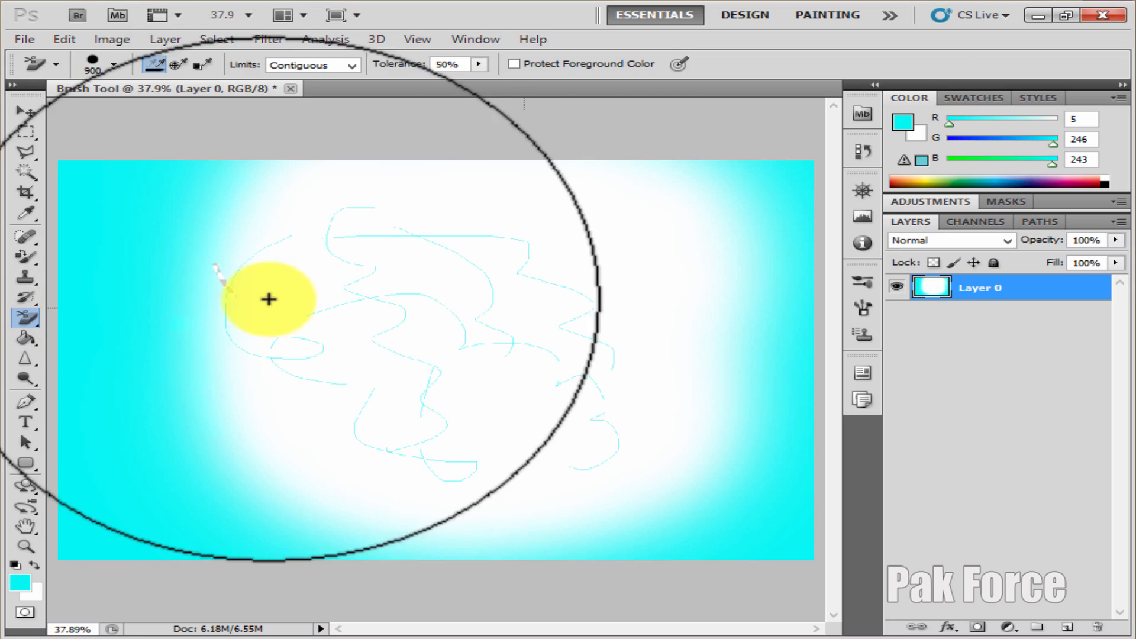
Open the image pimpals from the photoshop pic folder on the Desktop, keeping the default Camera Raw settings
click(24, 111)
click(26, 39)
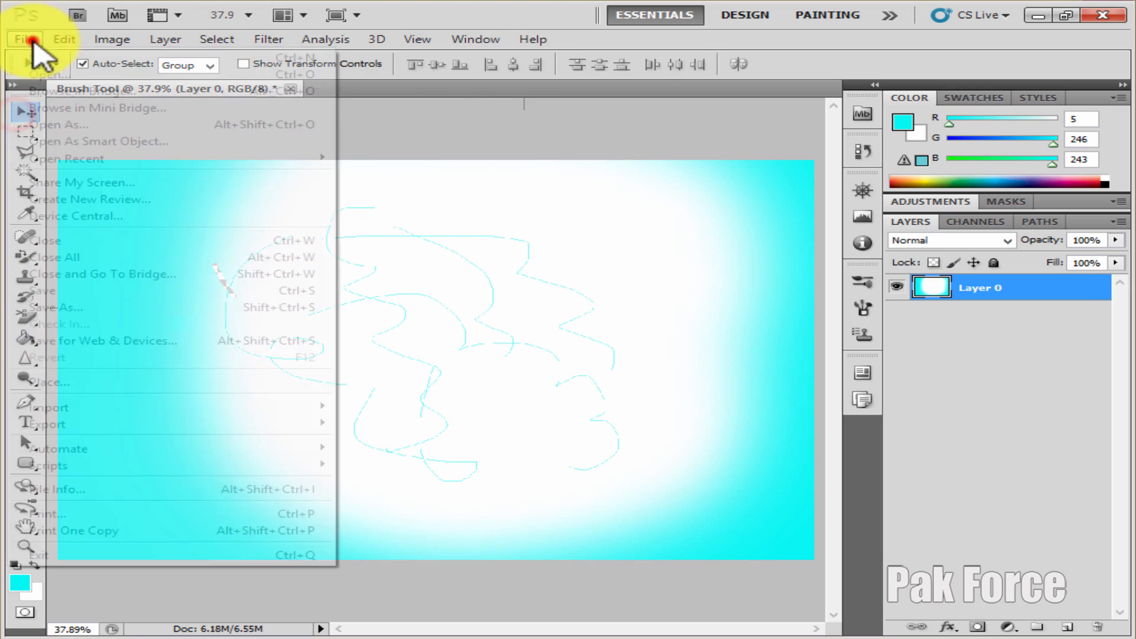
click(42, 74)
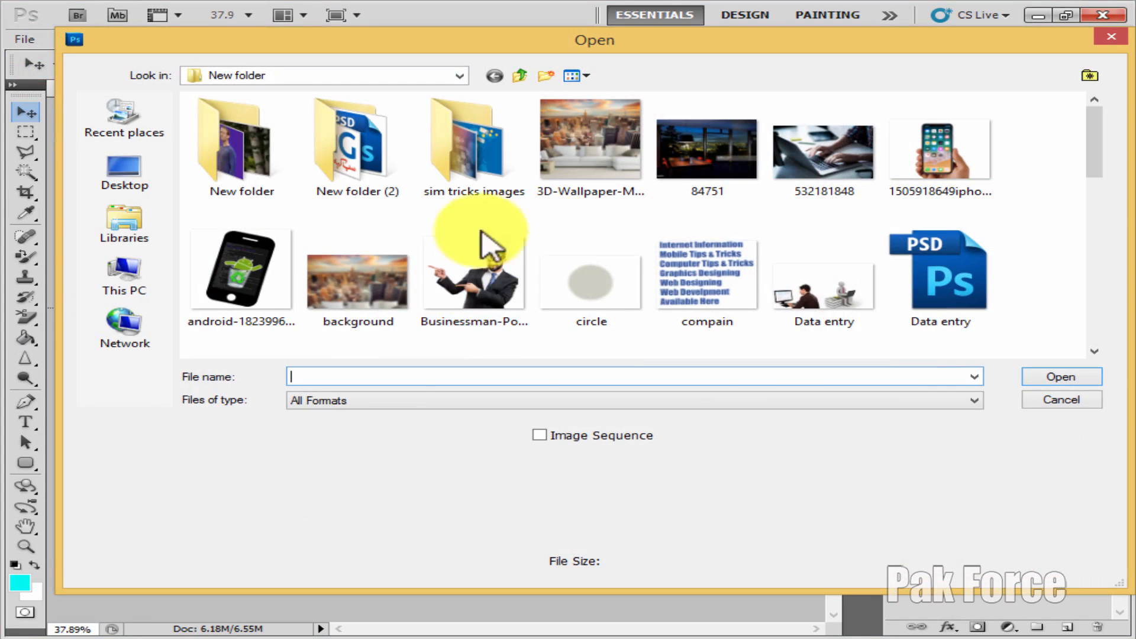
click(126, 281)
click(123, 178)
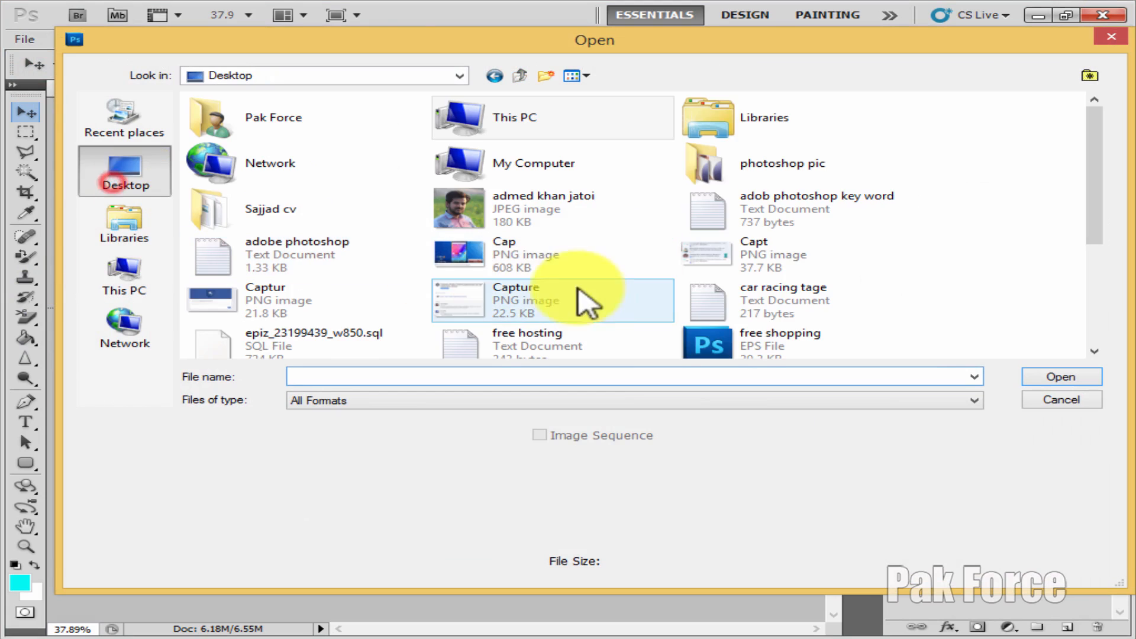
double_click(782, 168)
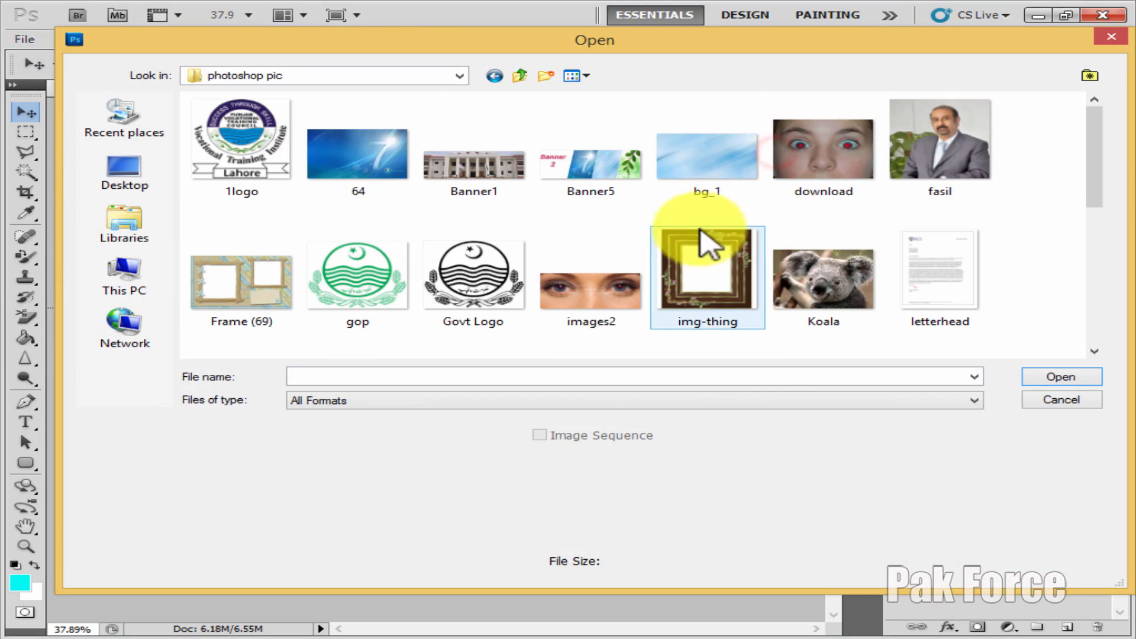
scroll(628, 218, down, 6)
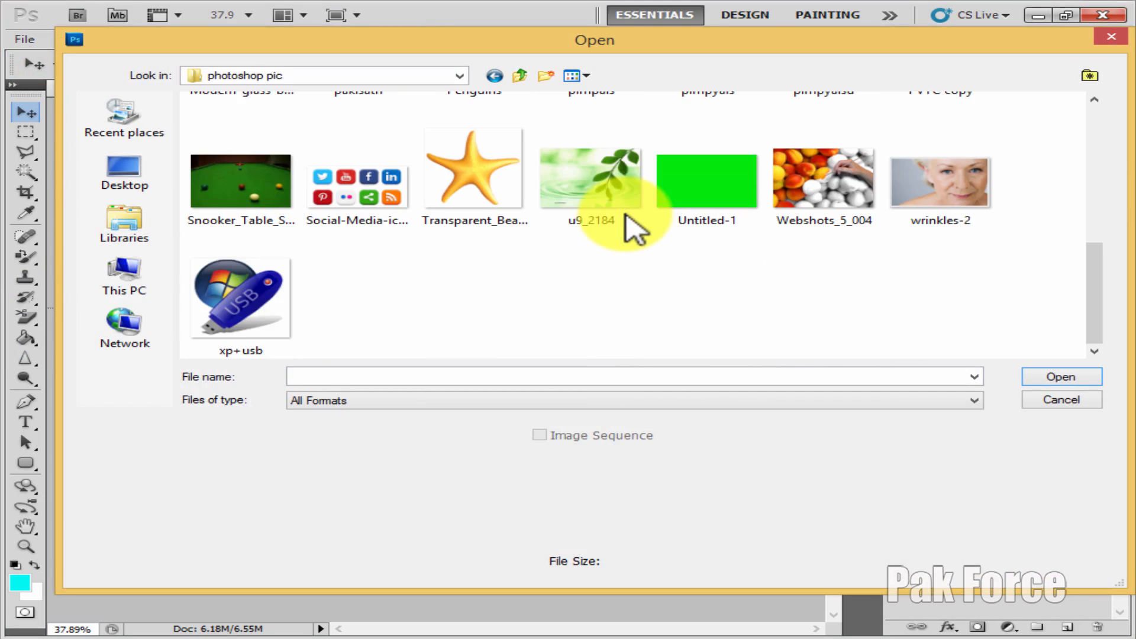
scroll(822, 228, up, 3)
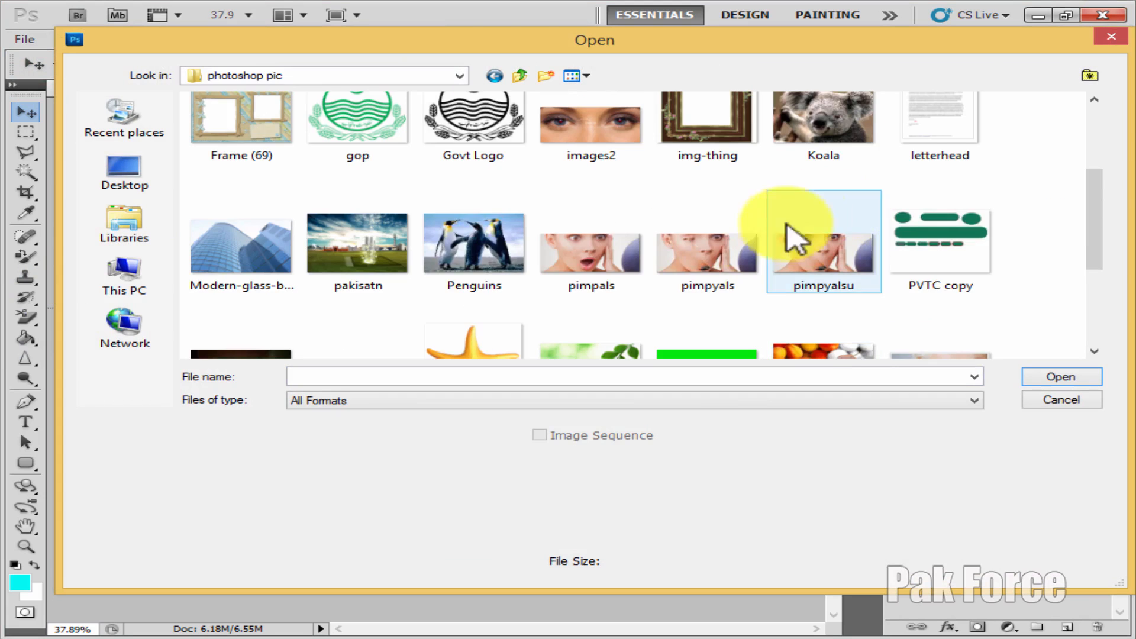
click(571, 269)
click(1043, 376)
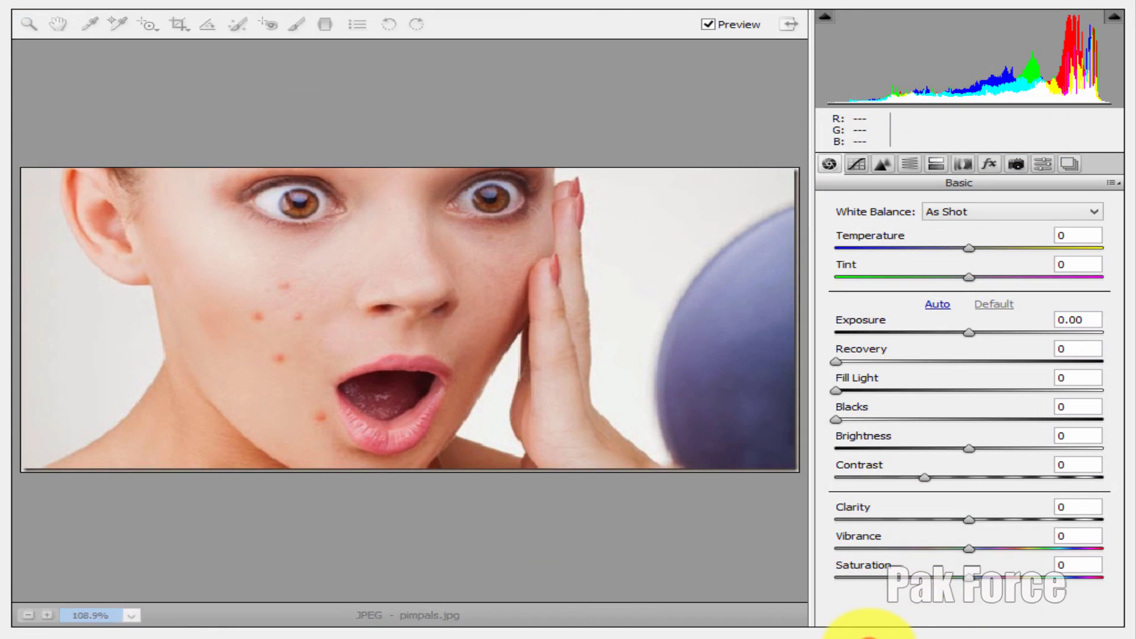
click(869, 637)
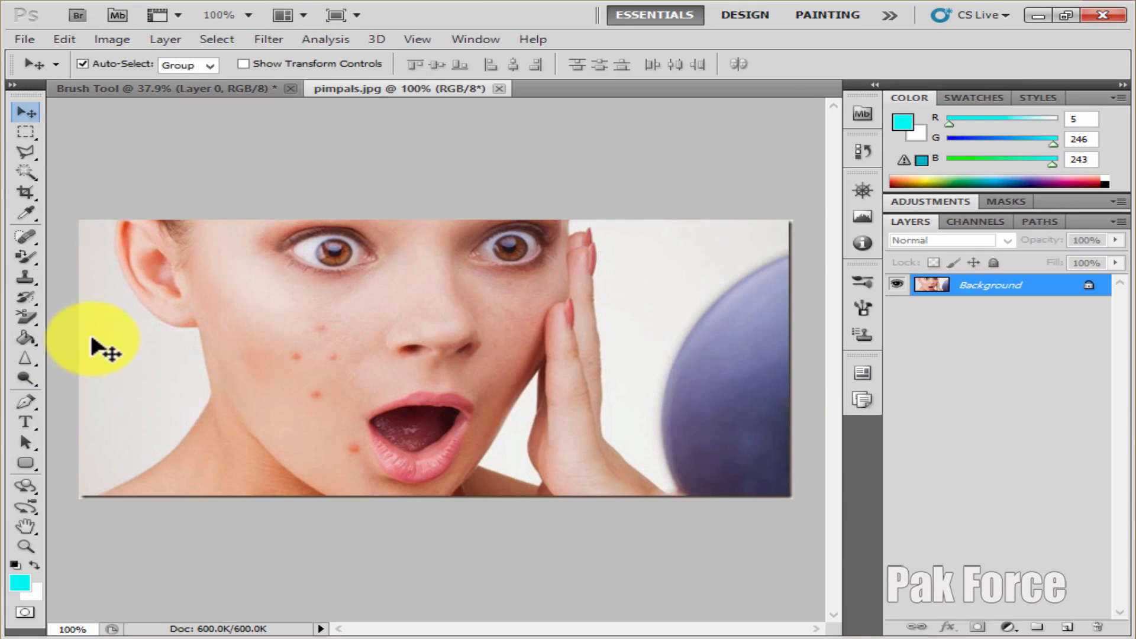
Erase the woman's lower face and the background beside her neck with the Eraser Tool at 125 px
click(37, 317)
click(101, 302)
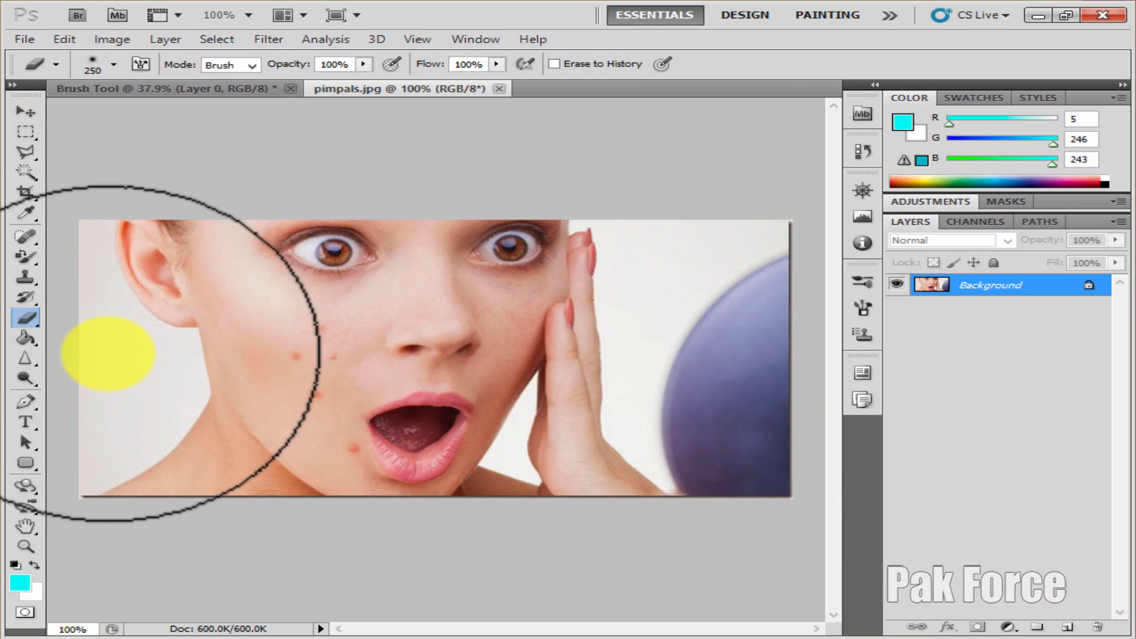
key(bracketleft)
key(bracketleft)
key(bracketleft)
key(bracketleft)
click(105, 374)
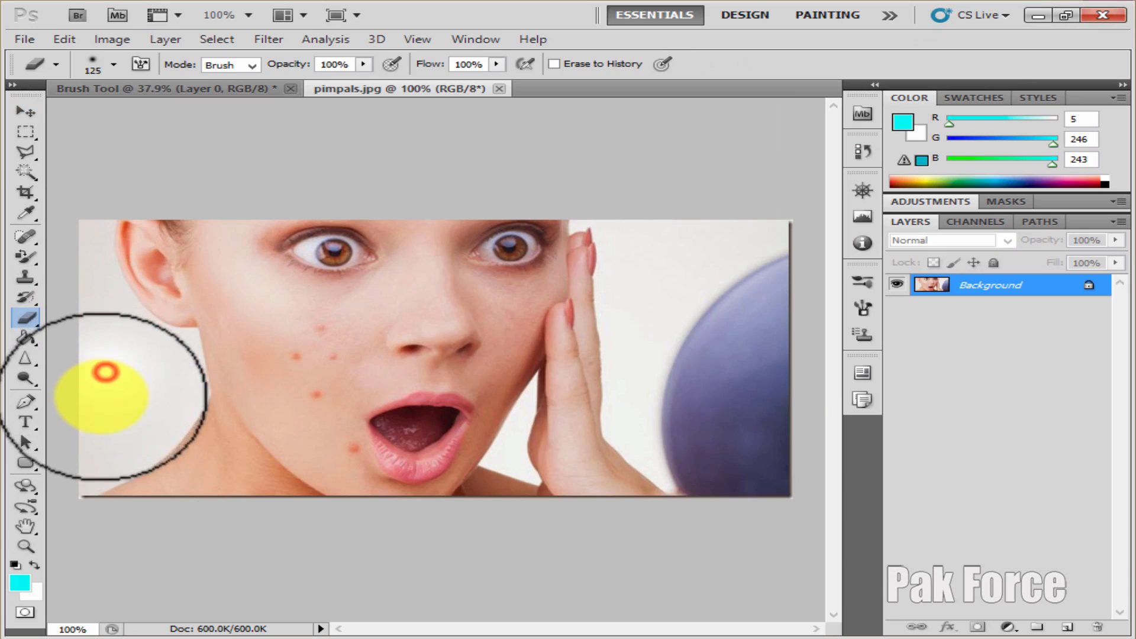
mouse_move(111, 375)
mouse_down()
mouse_move(127, 401)
mouse_move(279, 403)
mouse_move(429, 435)
mouse_move(359, 463)
mouse_move(335, 444)
mouse_move(4, 421)
mouse_up()
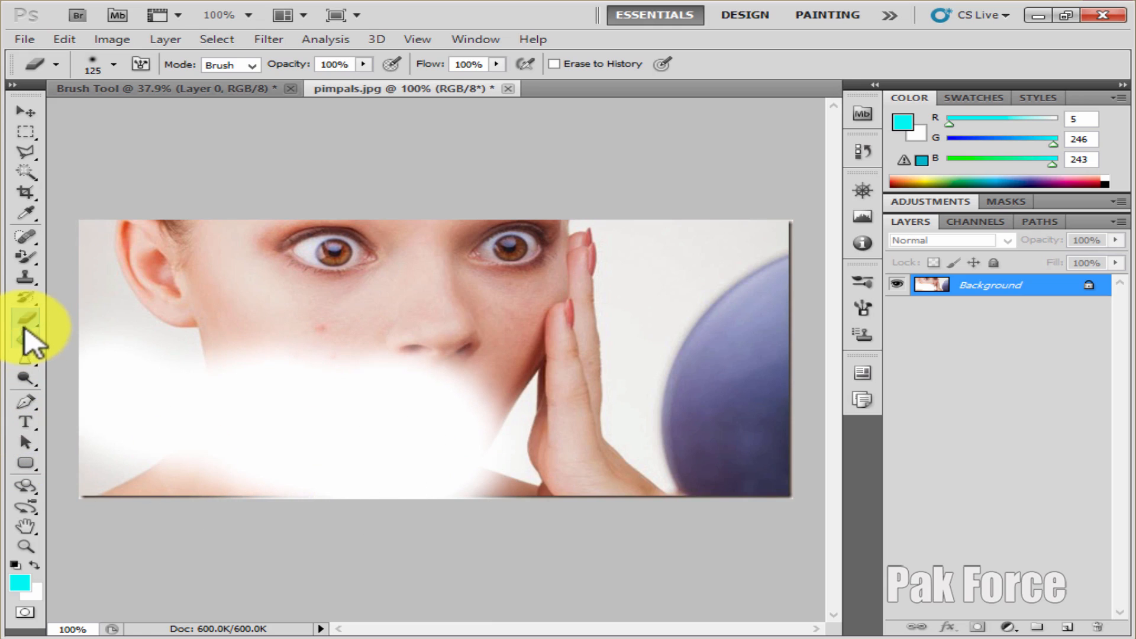
Erase round patches over the face, ear, hand and blue ball with the Background Eraser Tool at 175 px
mouse_move(25, 329)
mouse_down()
mouse_move(126, 319)
mouse_move(115, 333)
mouse_up()
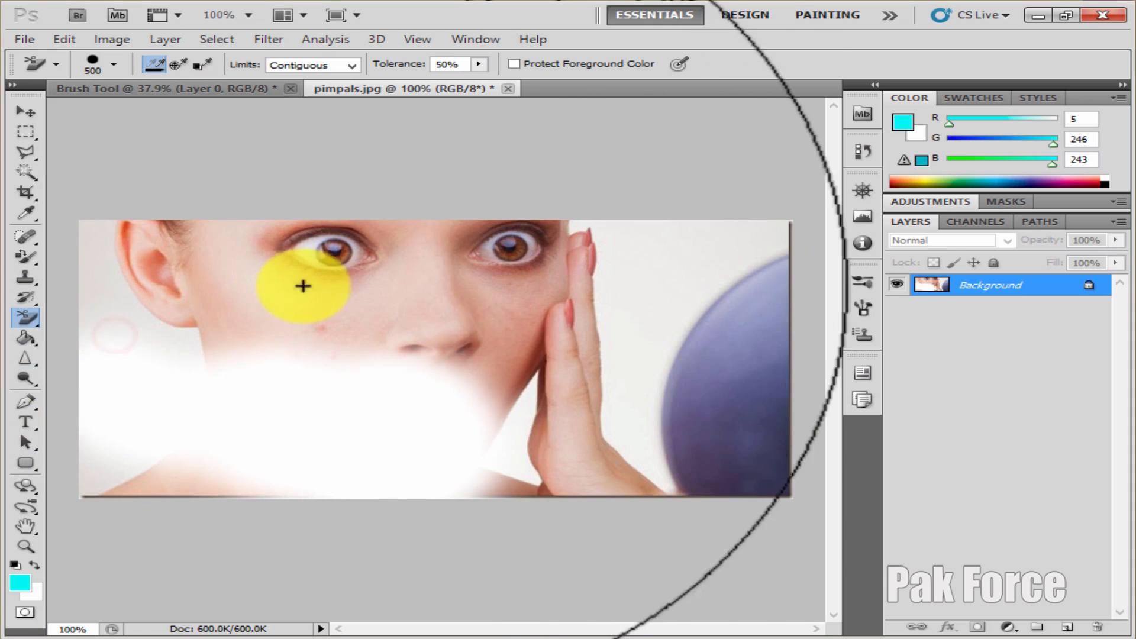
key(bracketleft)
click(413, 310)
click(578, 380)
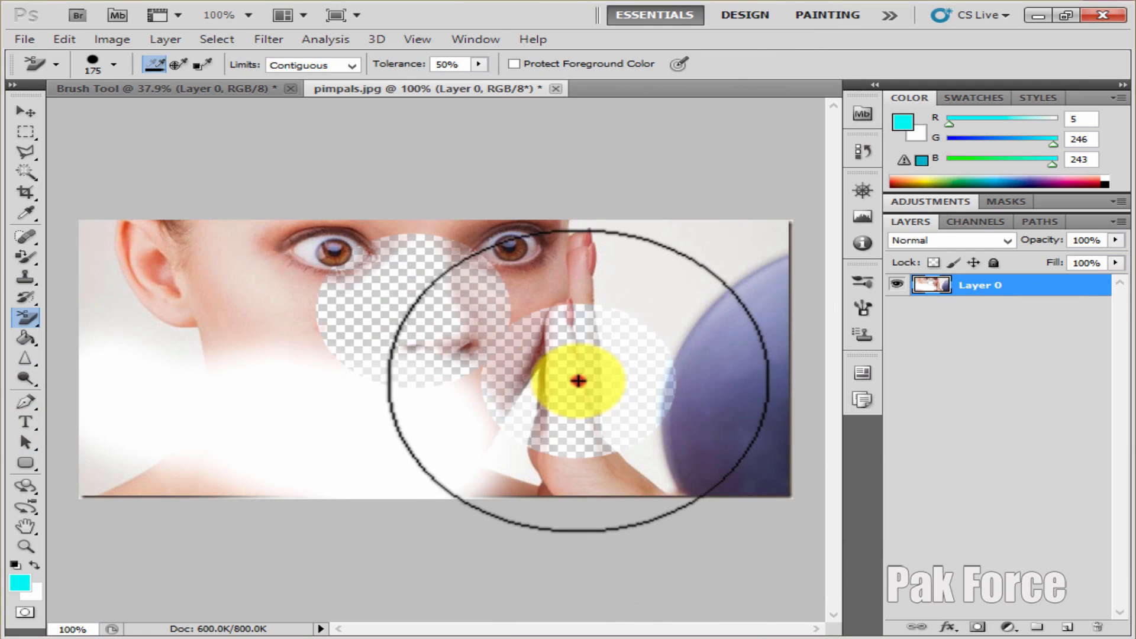
click(215, 295)
click(286, 405)
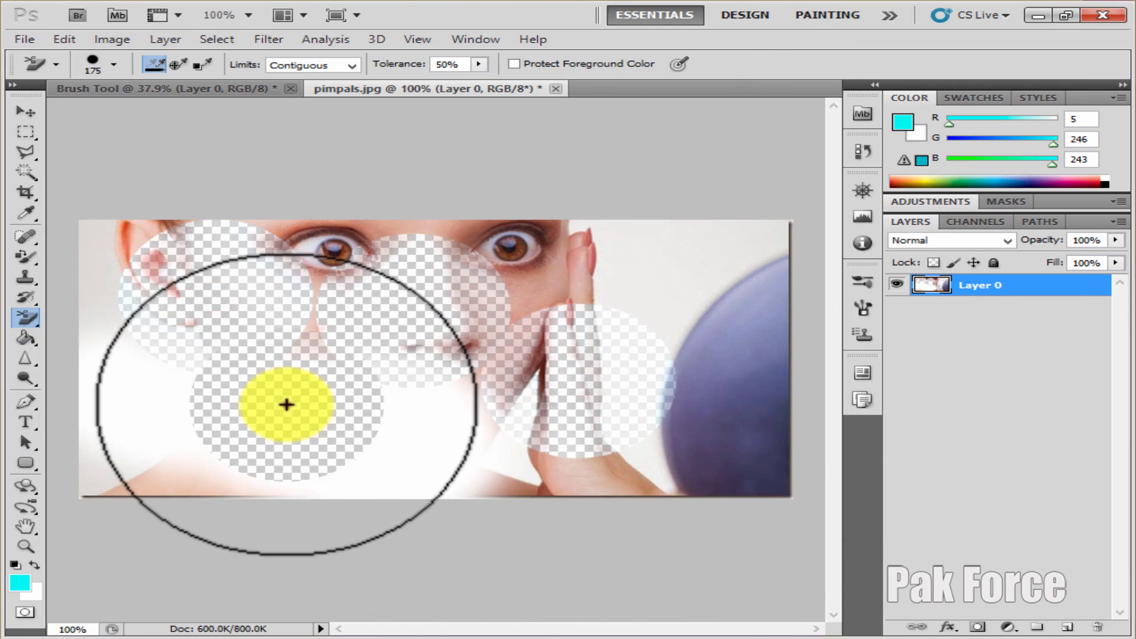
click(434, 436)
click(558, 469)
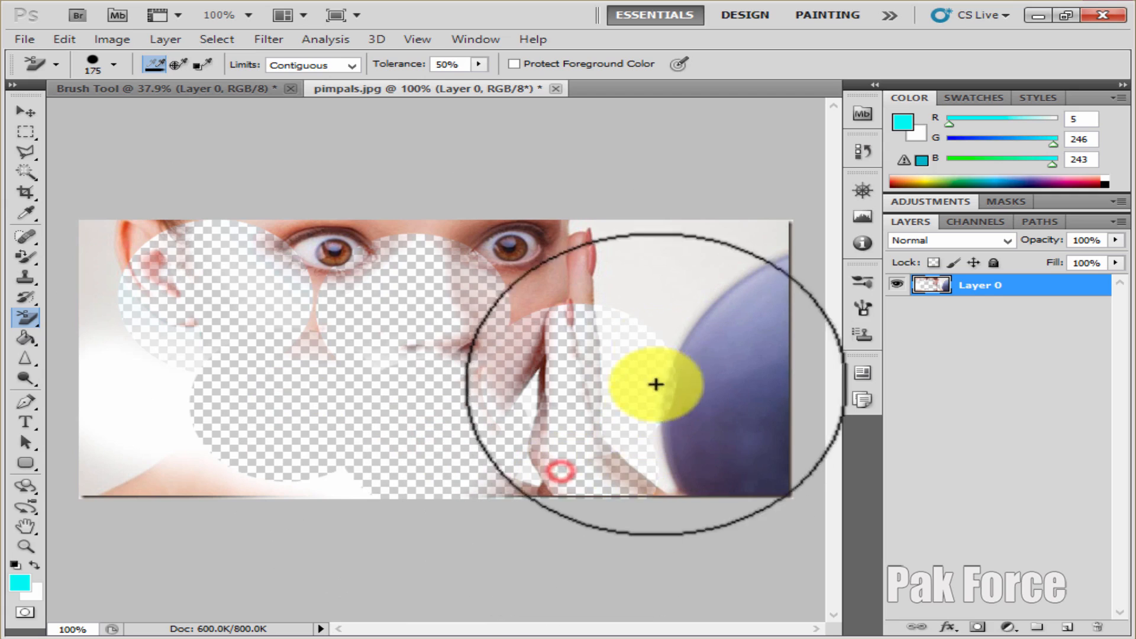
click(723, 396)
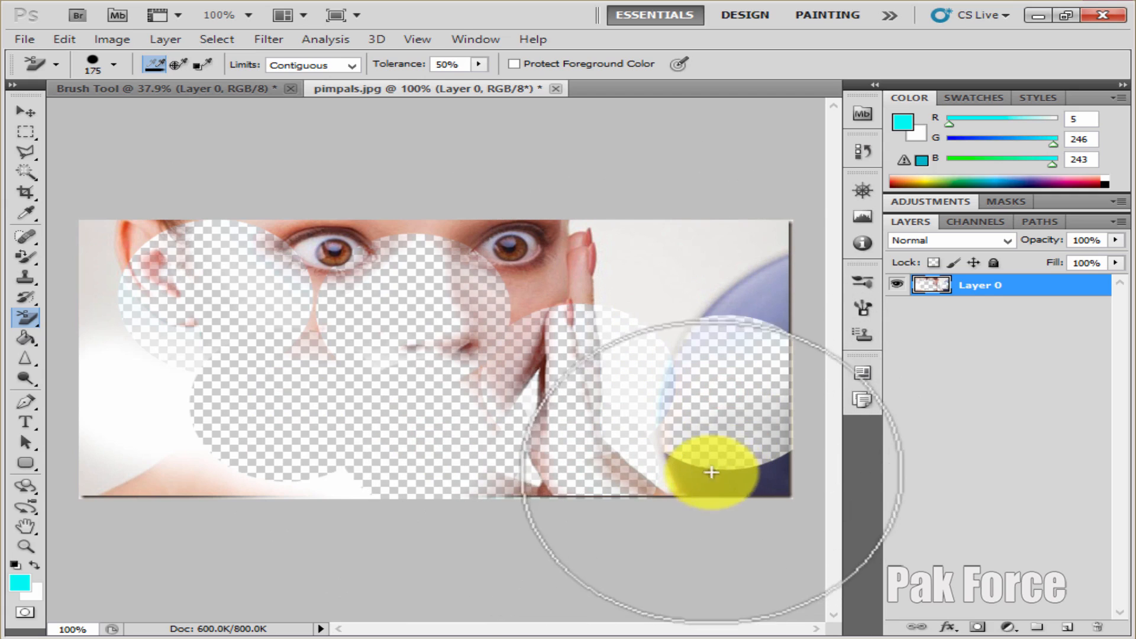
Choose the Magic Eraser Tool and, for comparison, select the light background beside the hand with the Magic Wand at tolerance 32
click(23, 319)
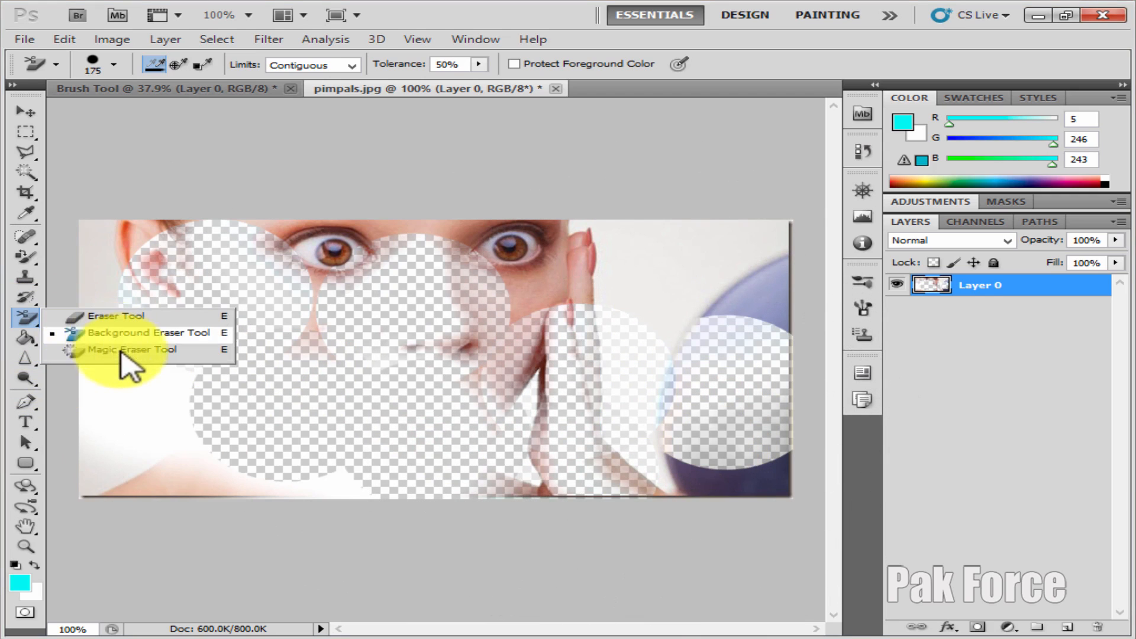
click(88, 351)
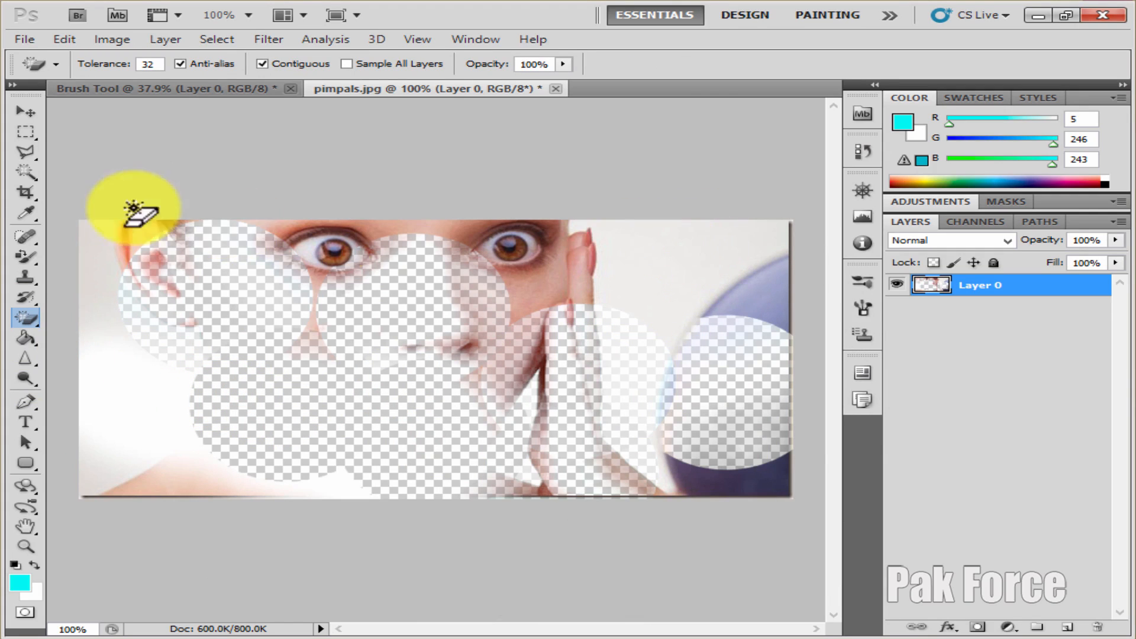
click(26, 192)
click(25, 173)
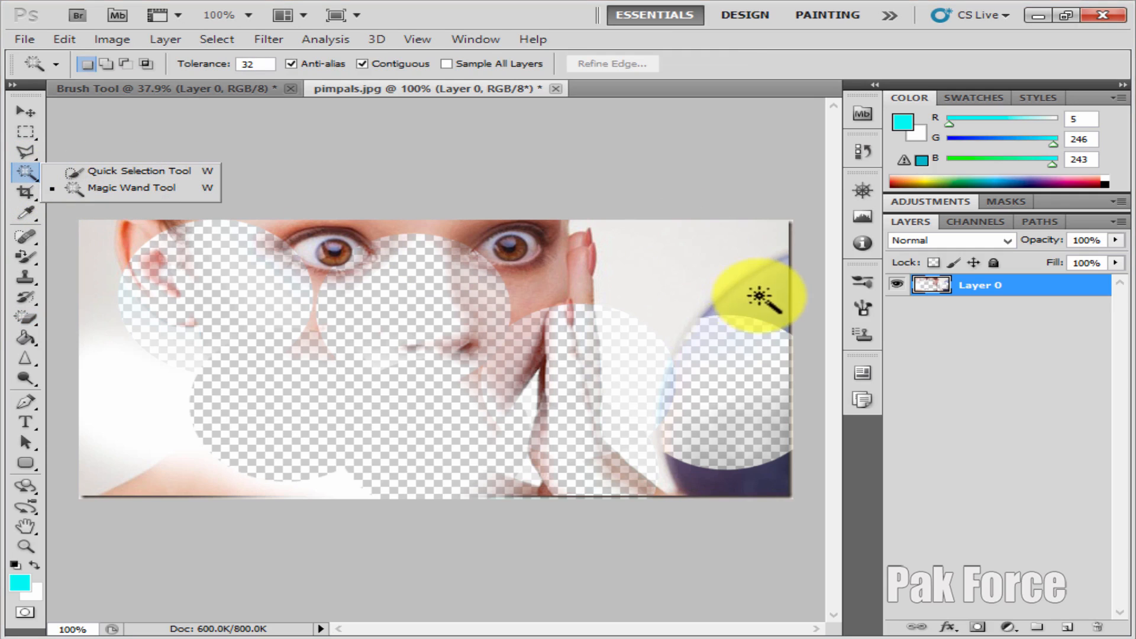
click(668, 249)
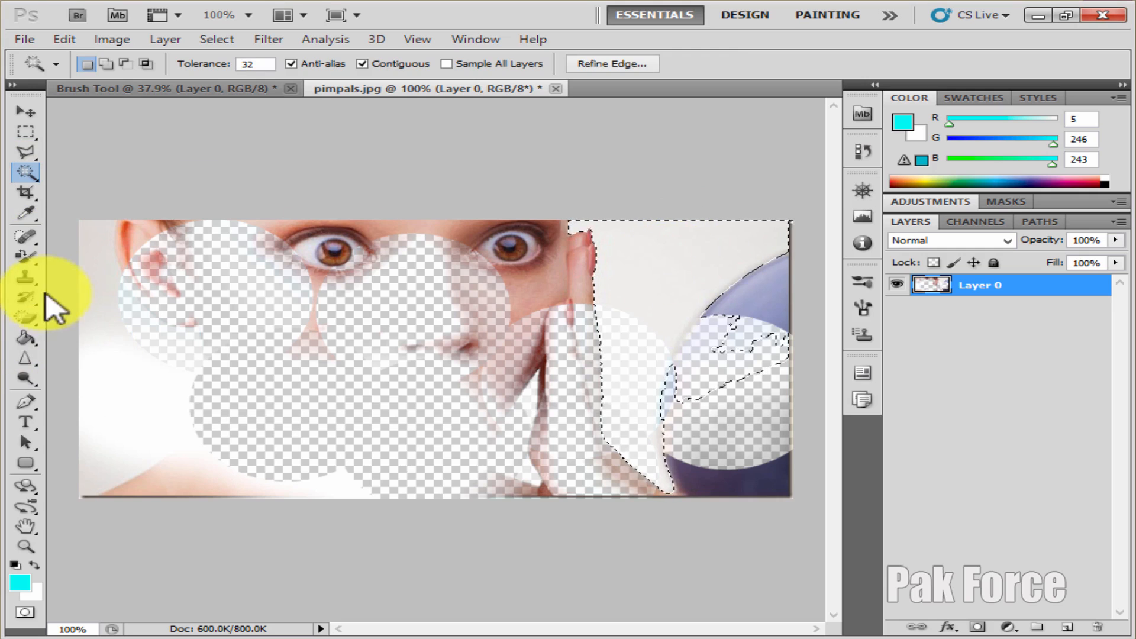
Clear the selection and erase the background, ball and skin around the eyes with the Magic Eraser Tool at tolerance 32
click(29, 319)
click(112, 354)
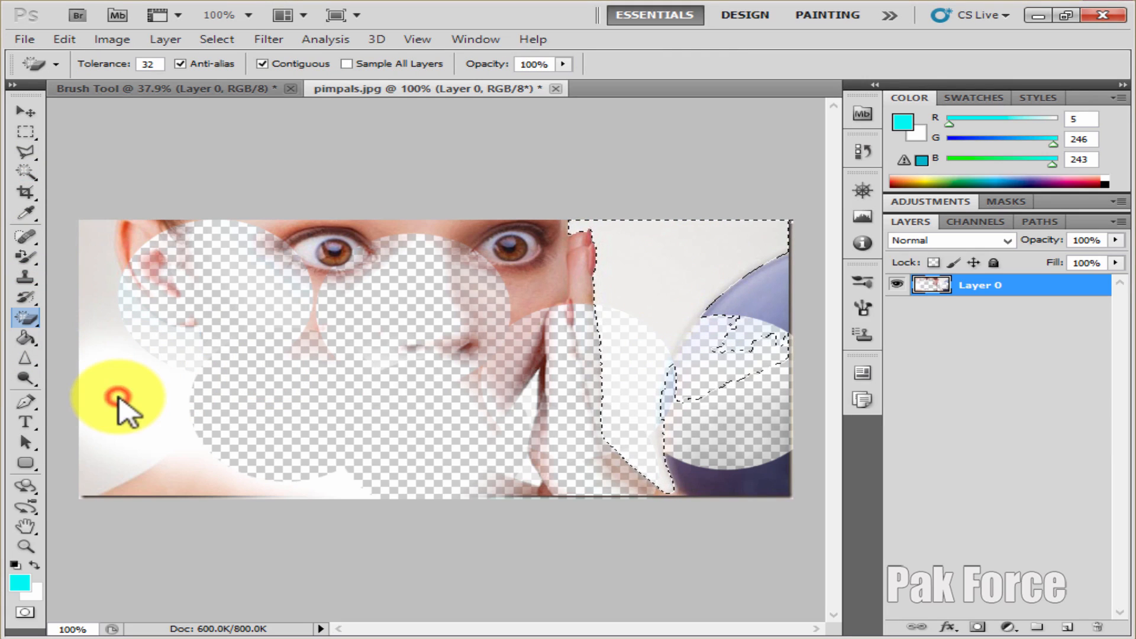
click(130, 385)
click(342, 362)
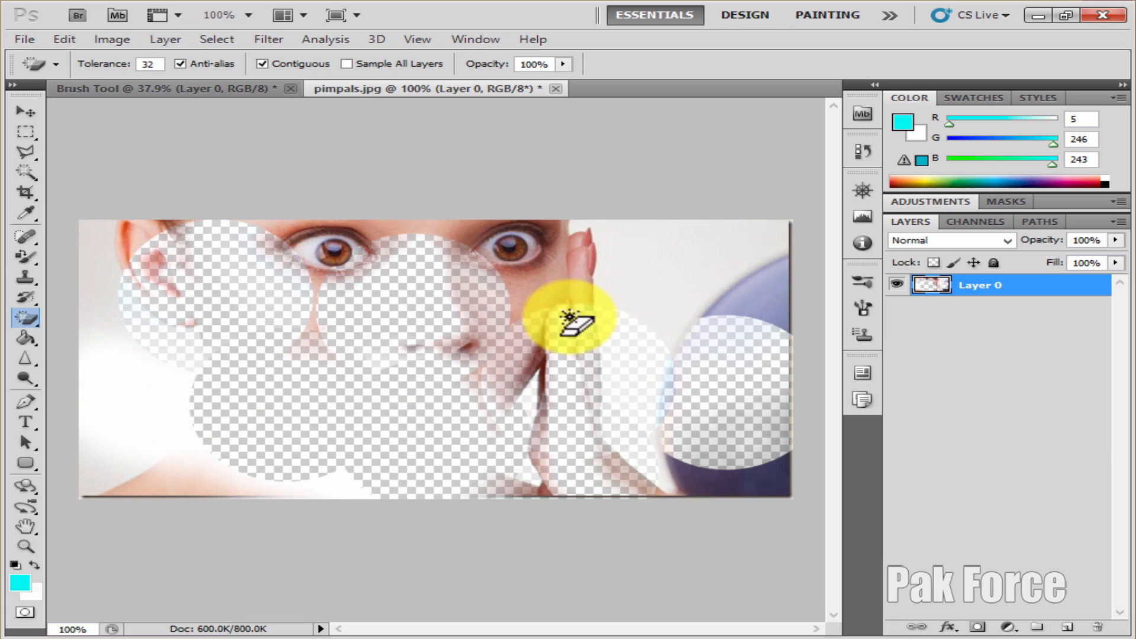
click(636, 261)
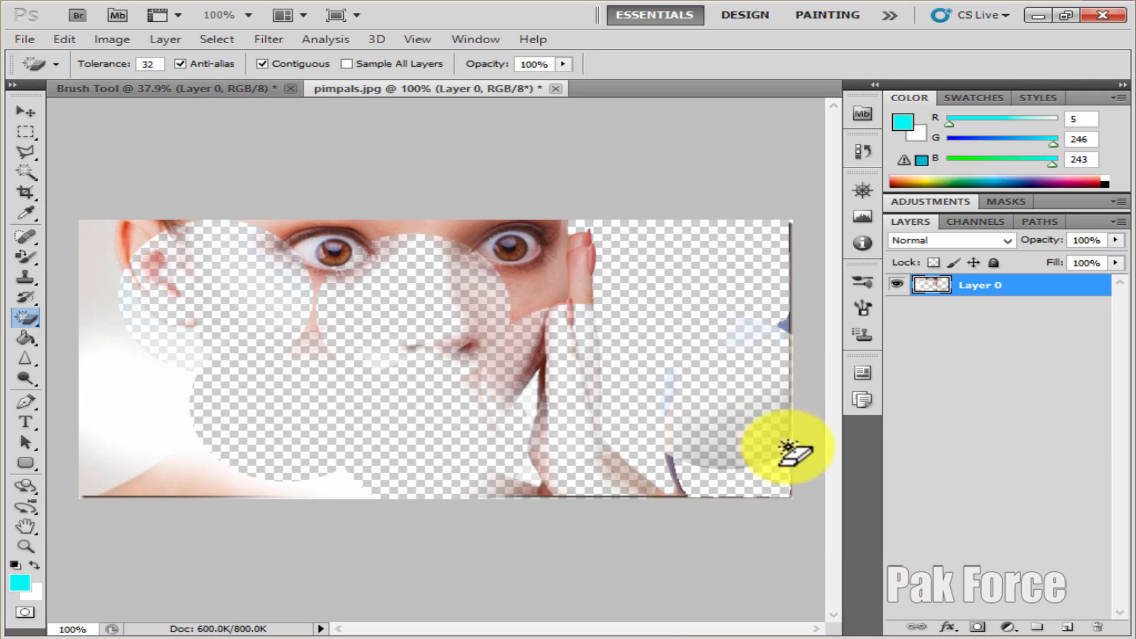
click(748, 427)
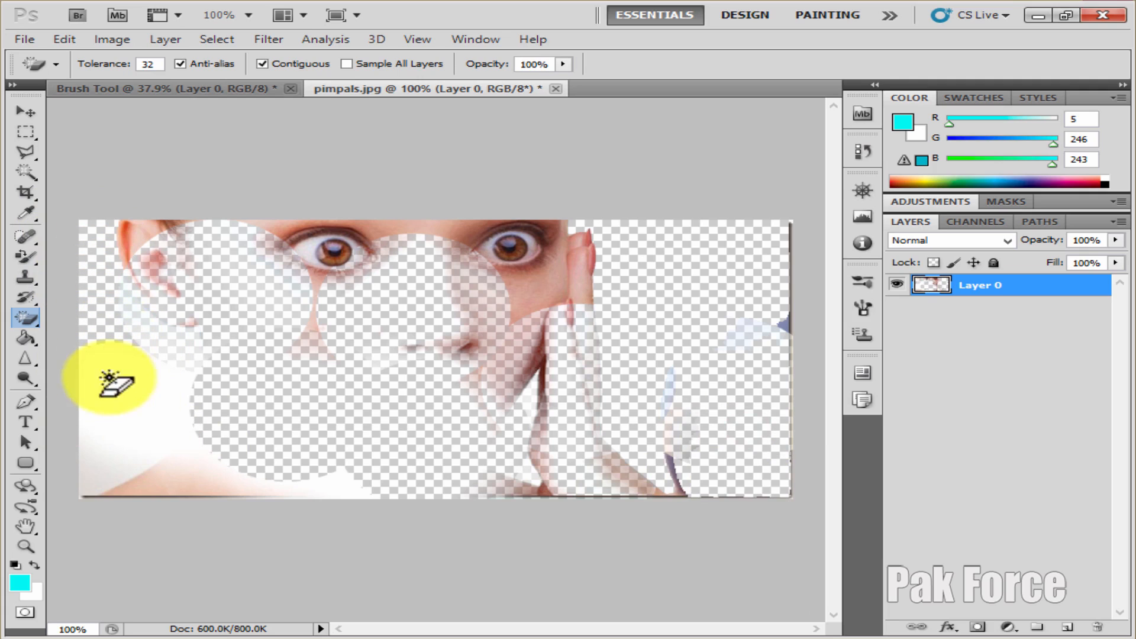
click(123, 392)
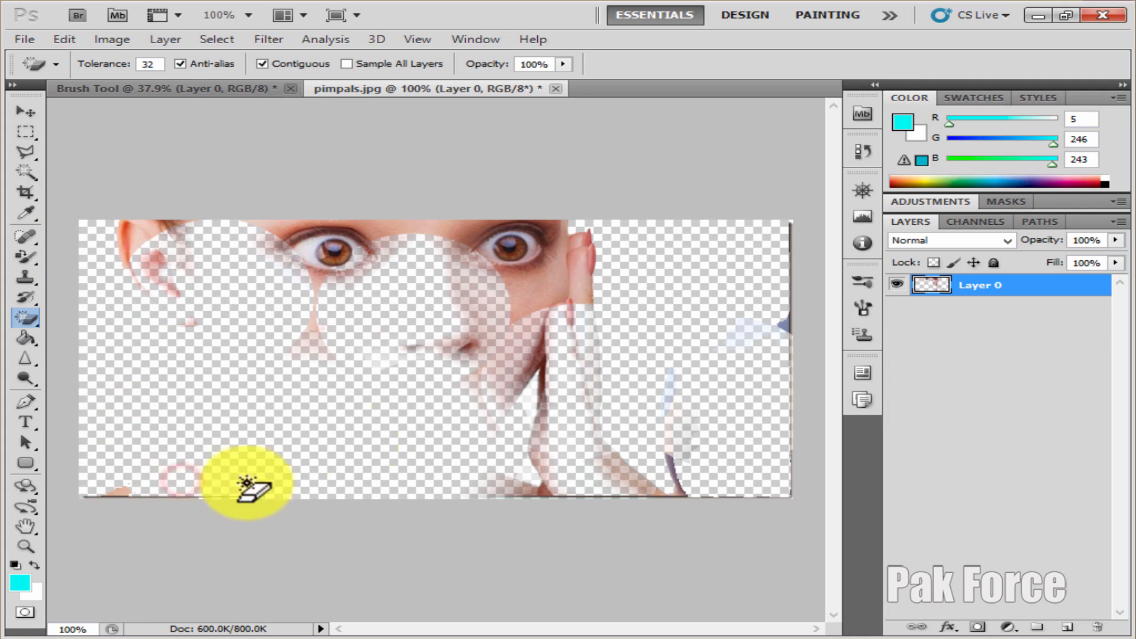
click(491, 231)
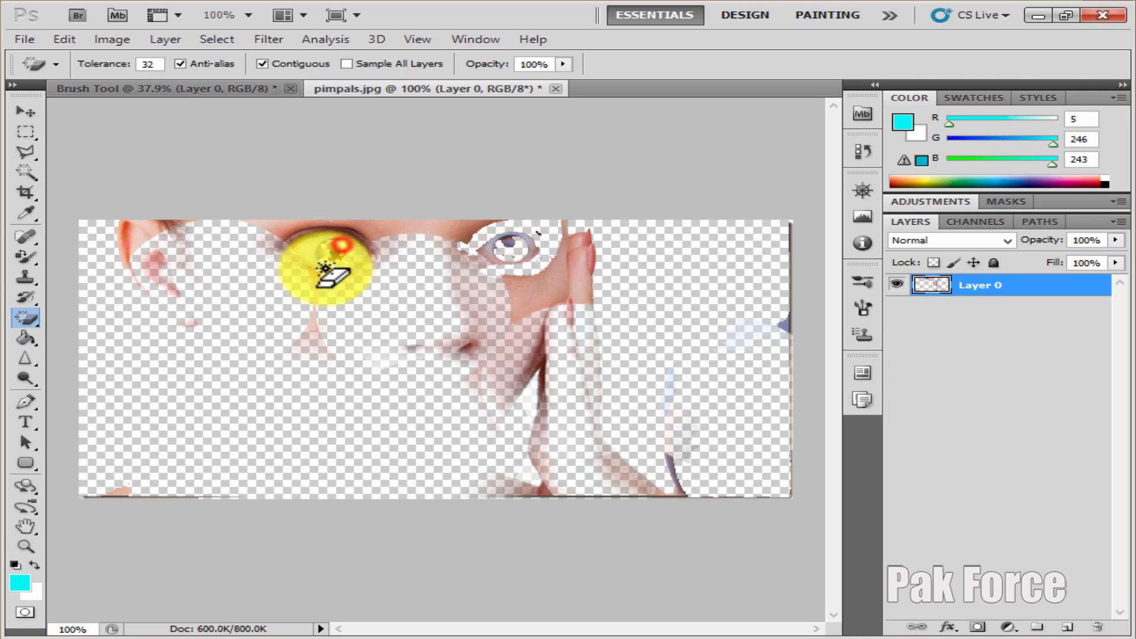
click(18, 38)
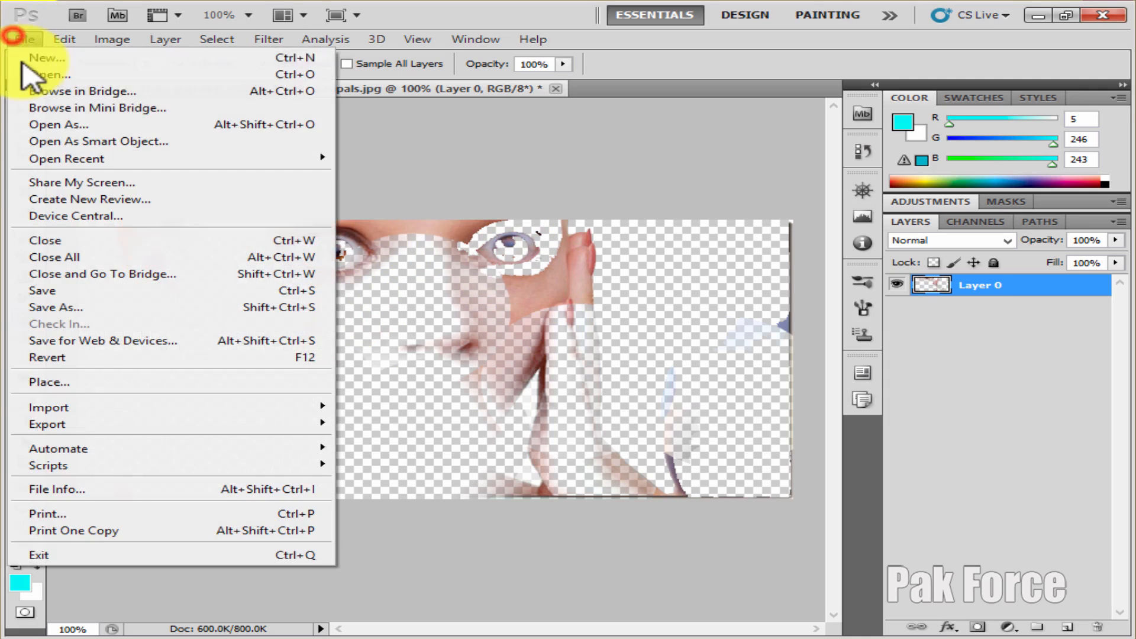
click(24, 74)
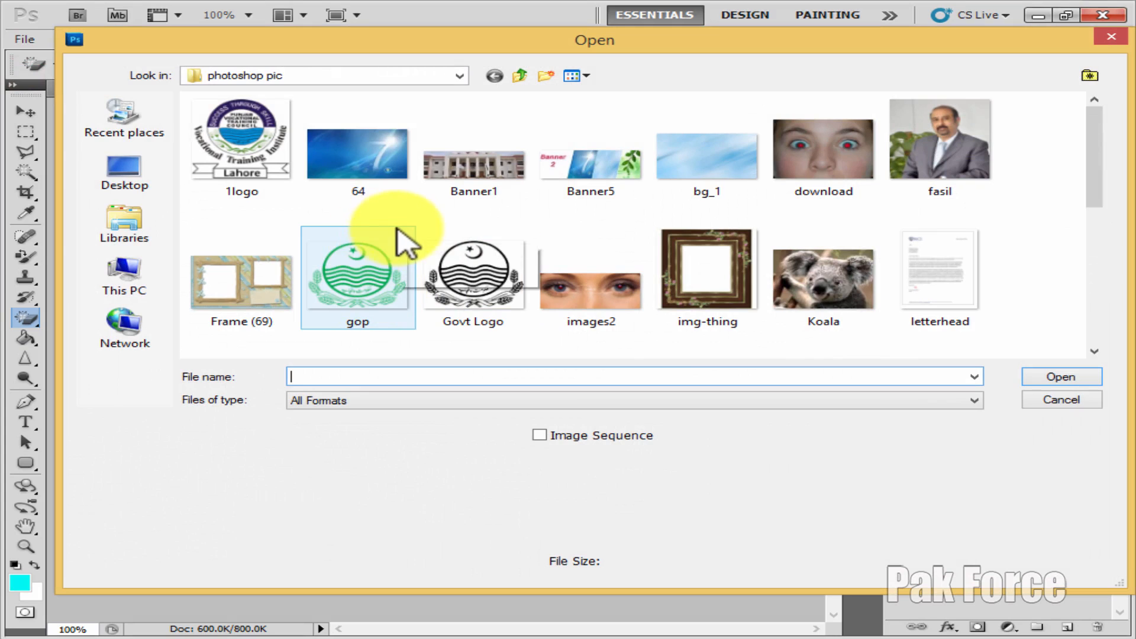
click(405, 215)
scroll(406, 216, down, 5)
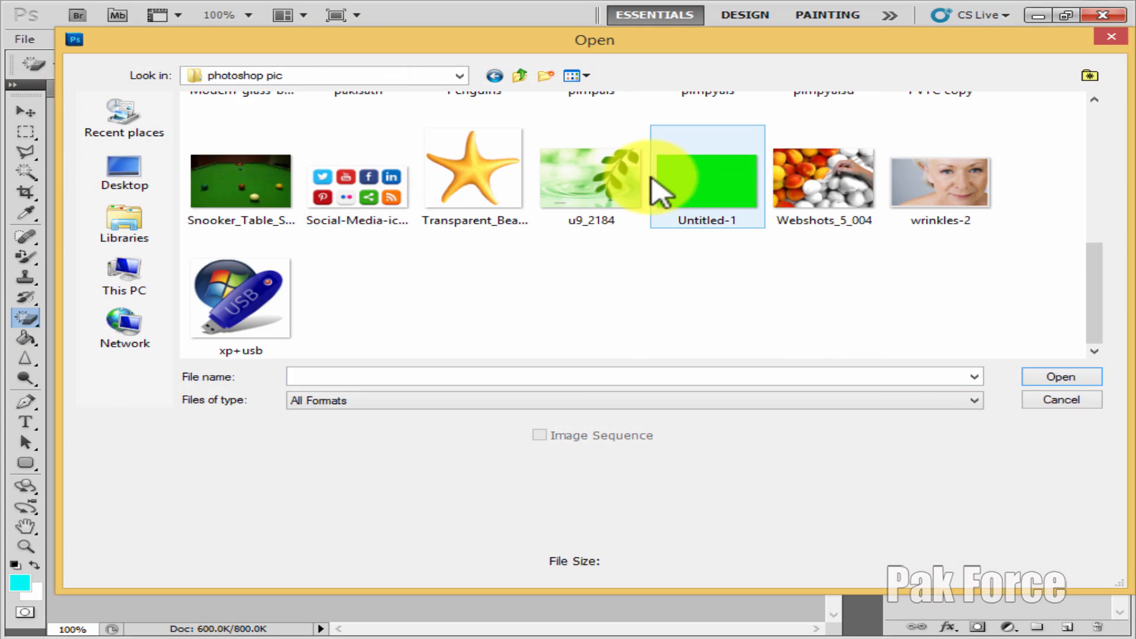
scroll(415, 257, up, 3)
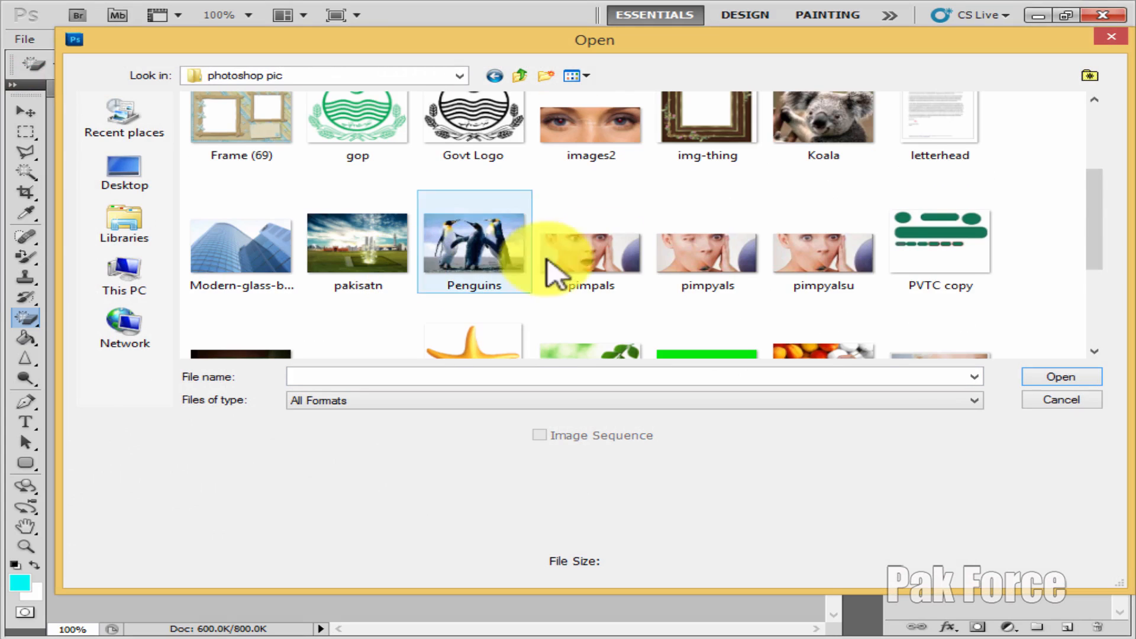
scroll(870, 247, up, 2)
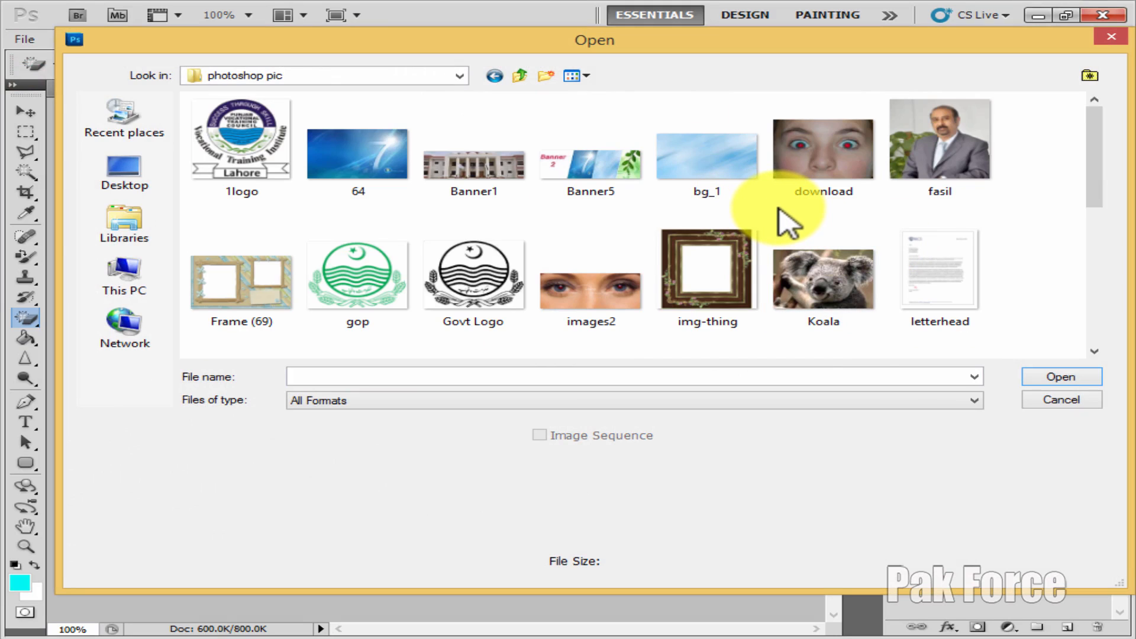
scroll(787, 222, down, 3)
scroll(787, 219, down, 3)
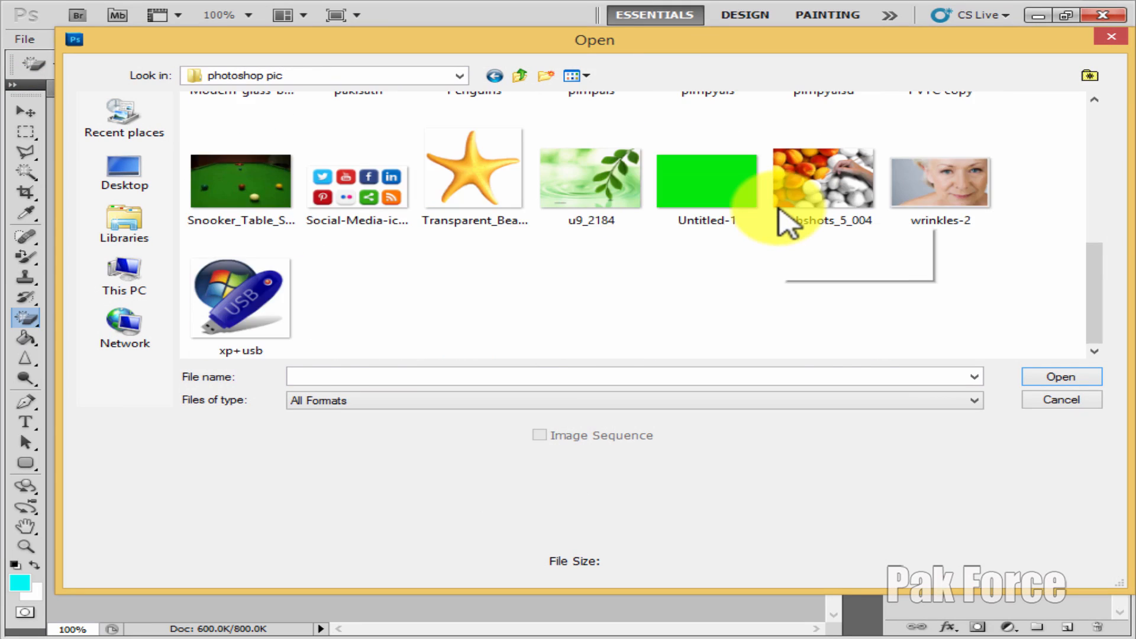
scroll(793, 278, up, 5)
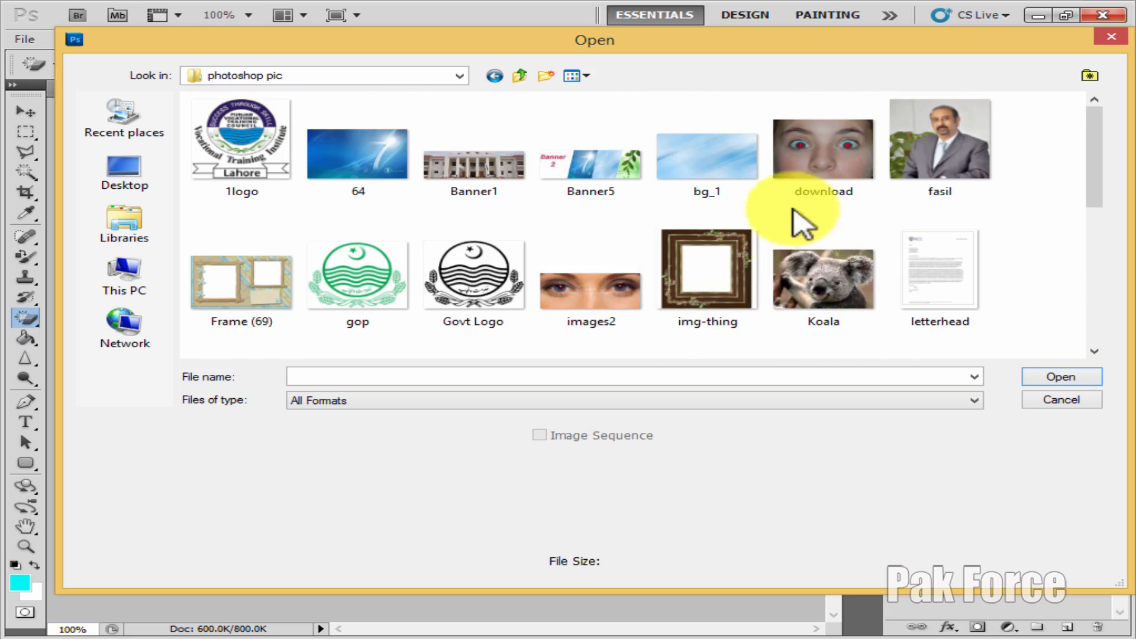
scroll(807, 223, down, 5)
click(1044, 403)
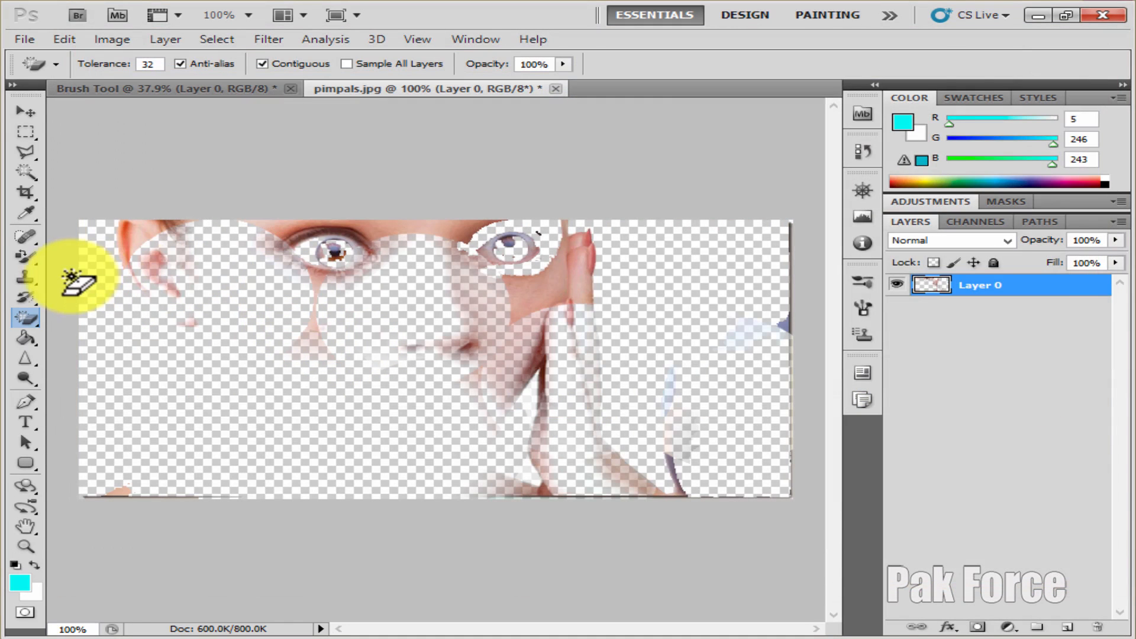
Switch from the Magic Eraser Tool to the ordinary Eraser Tool
right_click(24, 317)
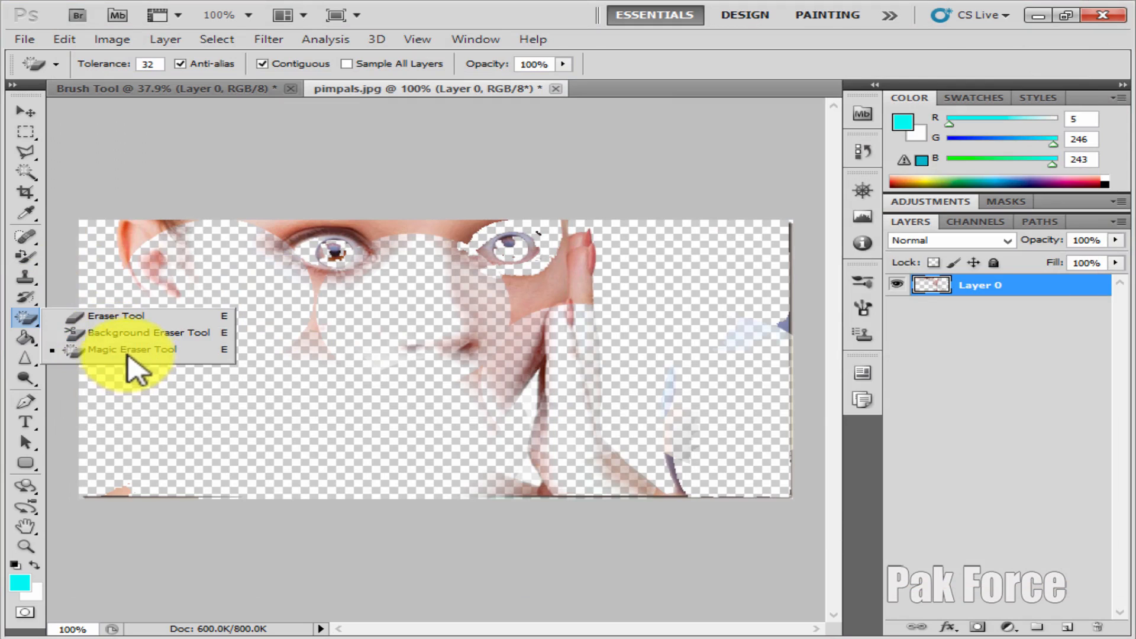
click(128, 354)
right_click(28, 316)
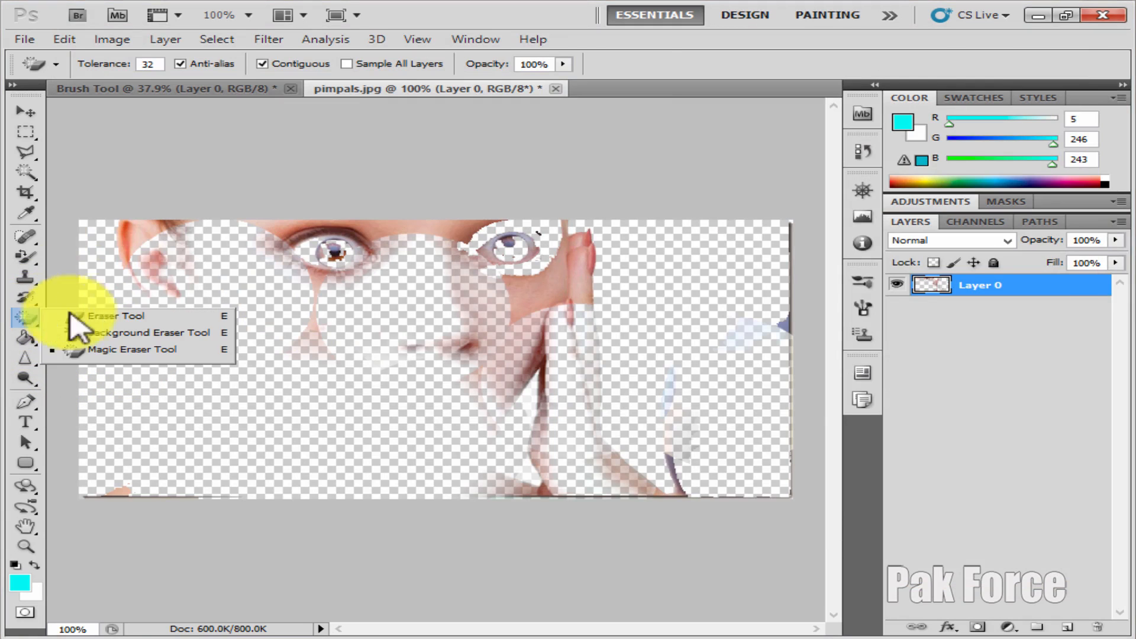
click(88, 318)
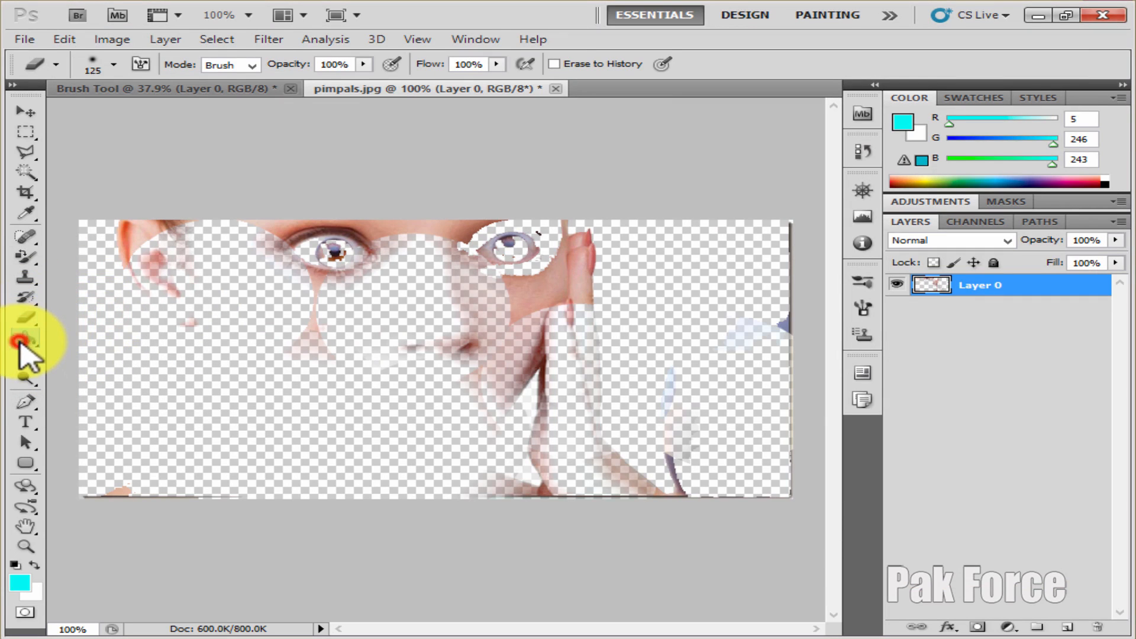
Fill the erased transparent areas around the face and background with the cyan foreground color using the Paint Bucket Tool at tolerance 32
right_click(21, 342)
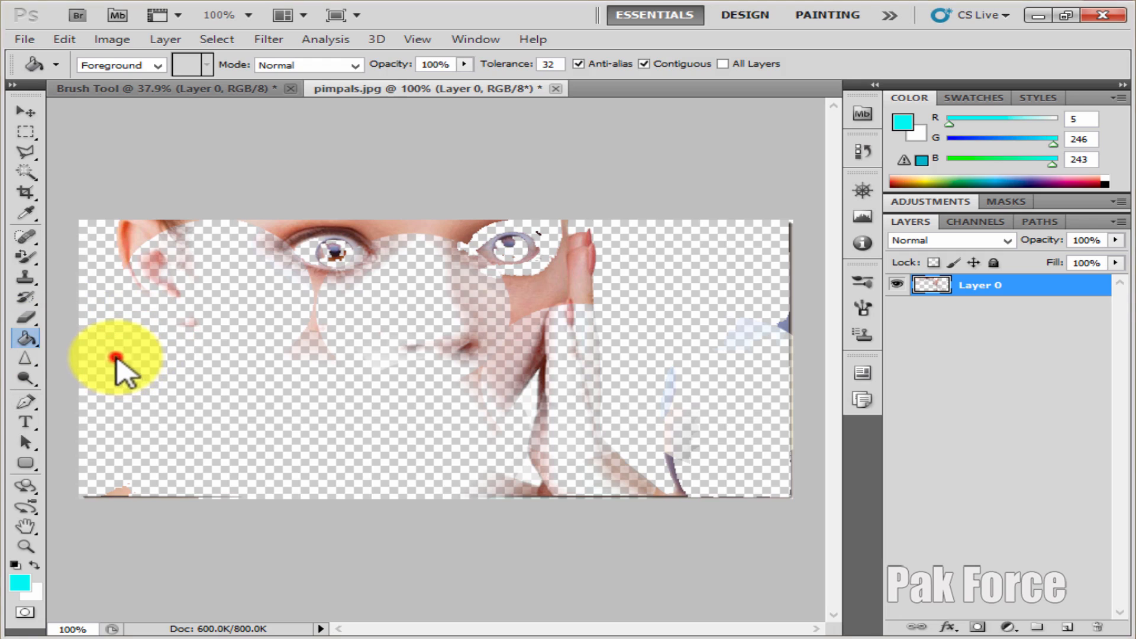
click(427, 288)
click(676, 299)
click(470, 279)
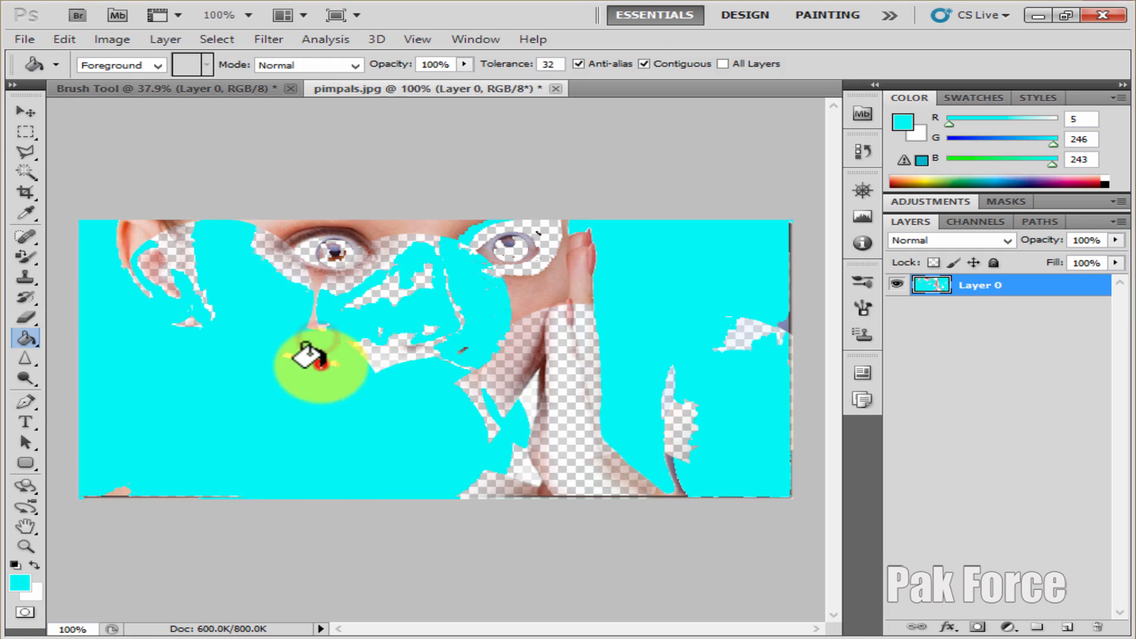
click(320, 362)
Cover the image with reversed radial gradients using the Gradient Tool, first with the orange-and-blue preset and repeatedly with the red-and-green preset
drag(24, 336, 71, 333)
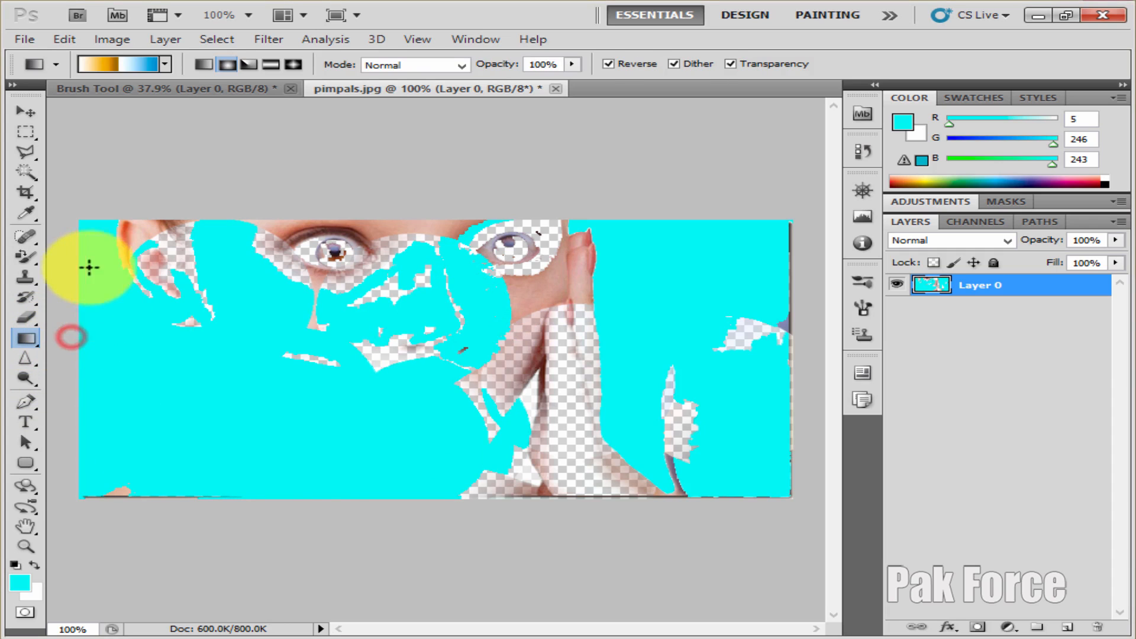
drag(81, 217, 785, 509)
click(167, 64)
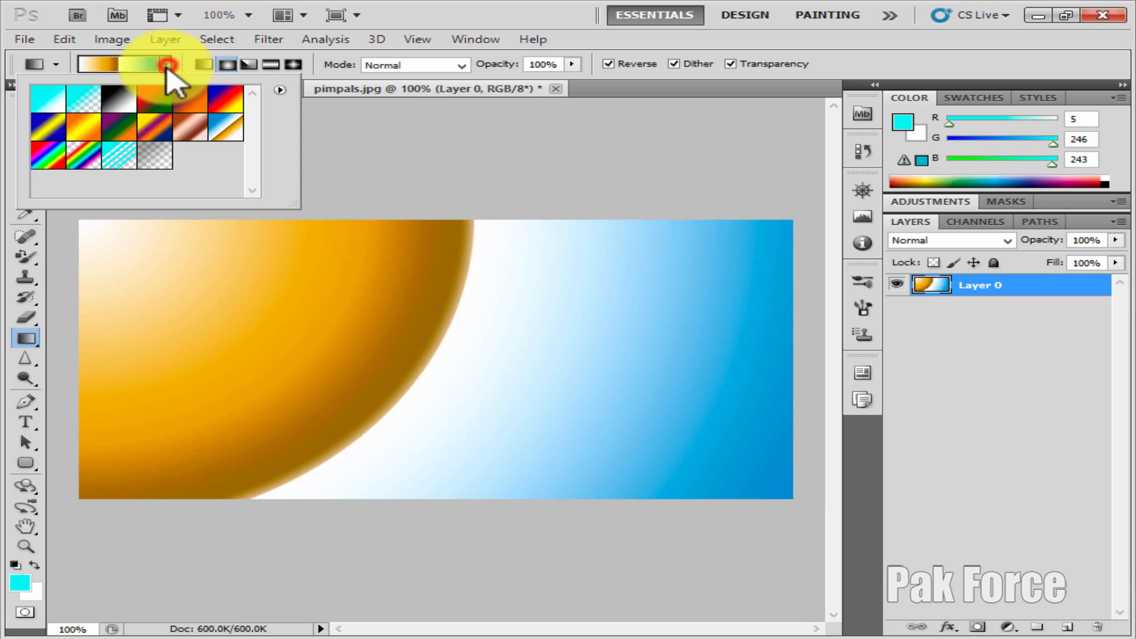
click(151, 113)
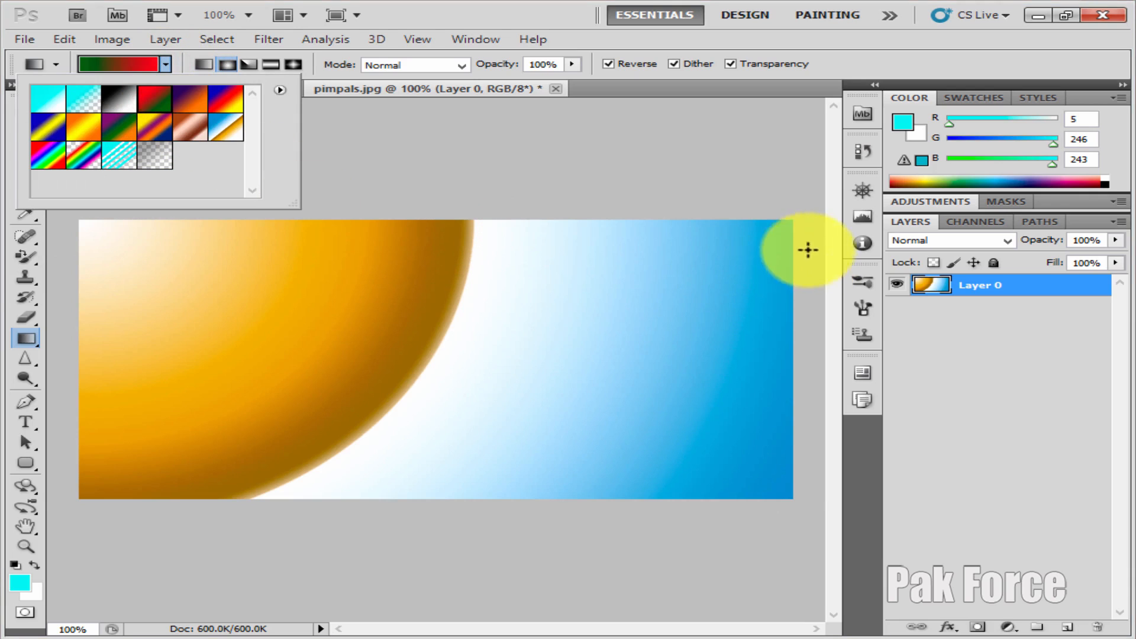
drag(783, 223, 126, 466)
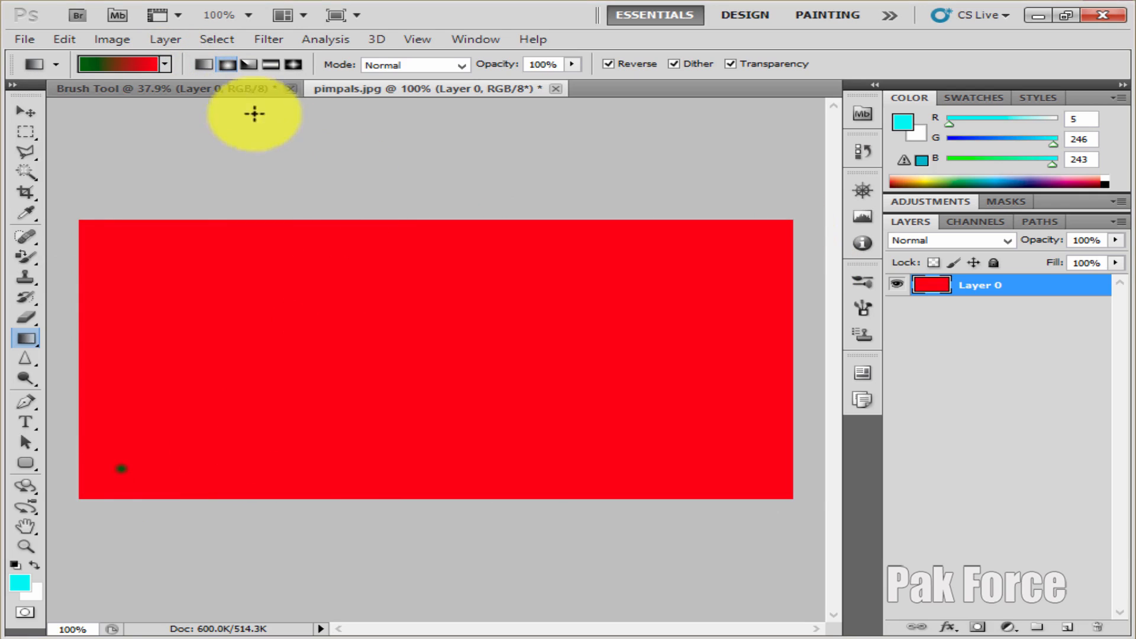
drag(414, 335, 609, 432)
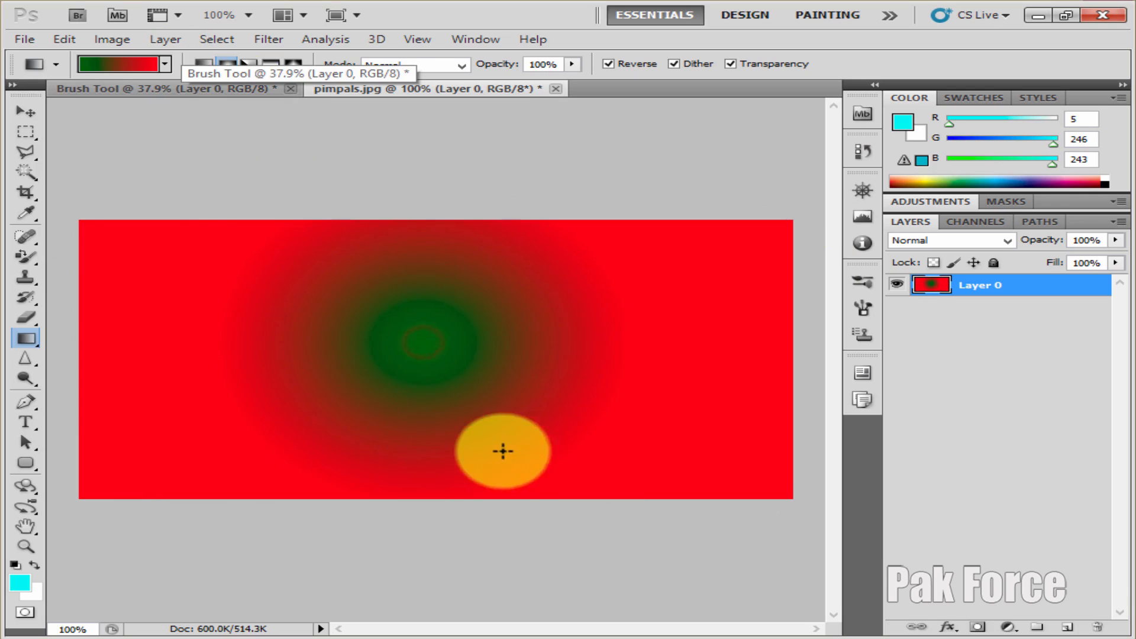
drag(544, 377, 734, 445)
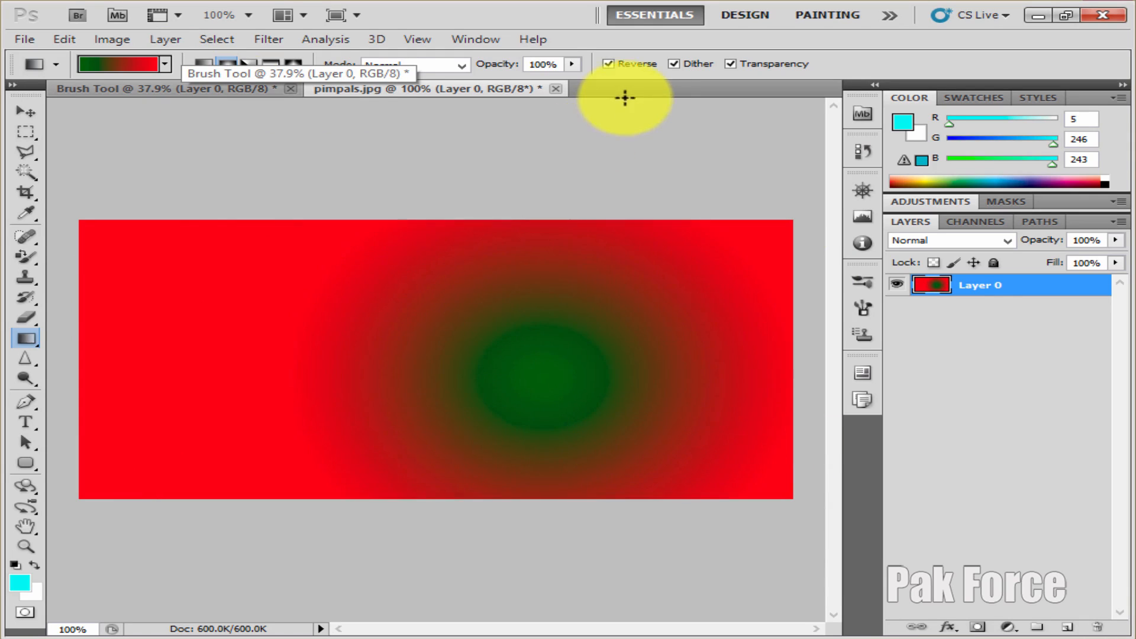
Turn off Reverse and fill the canvas with a radial red-and-green gradient, followed by a linear one running diagonally from upper left to lower right
click(608, 64)
drag(424, 318, 232, 257)
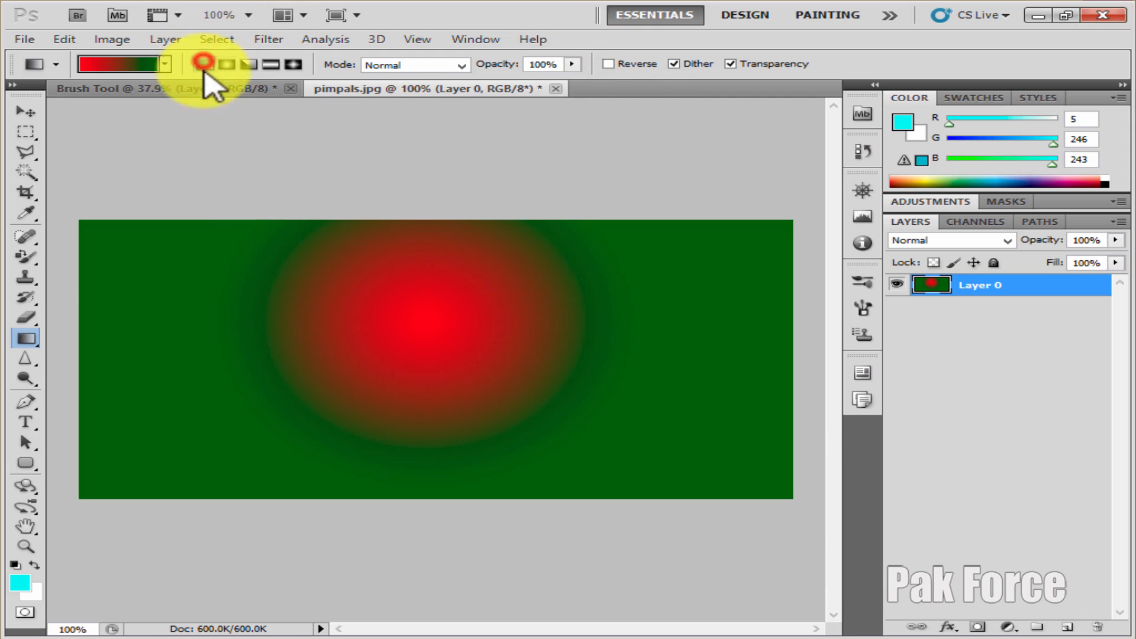
drag(74, 224, 766, 500)
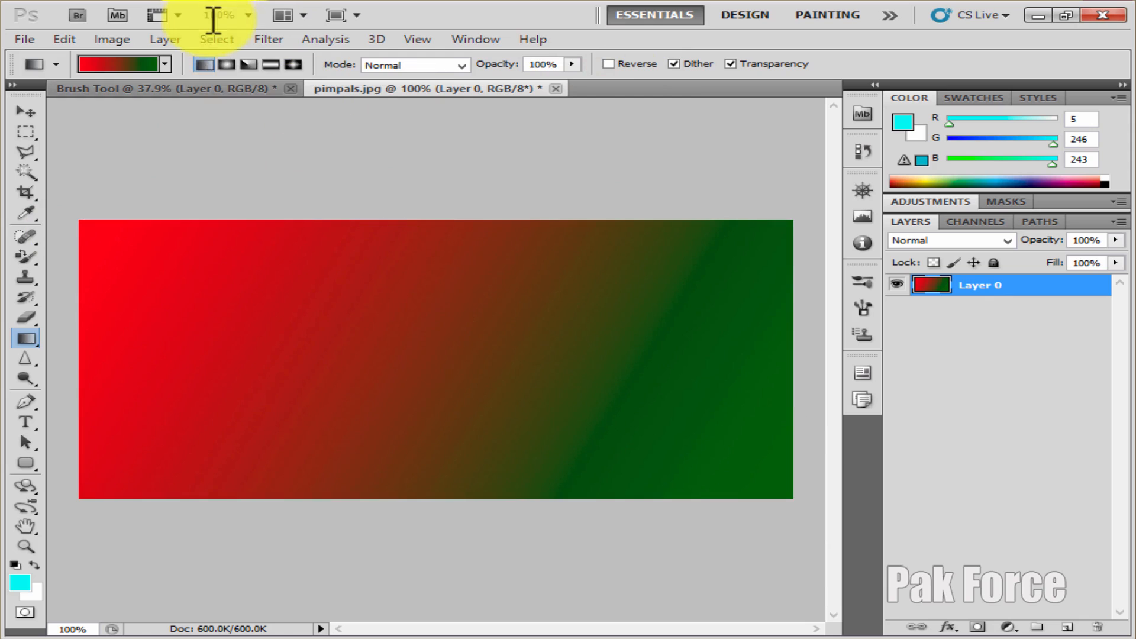
Fill the canvas with several angle gradients centered near the middle, and with a diagonal reflected gradient in the same red and green
click(249, 64)
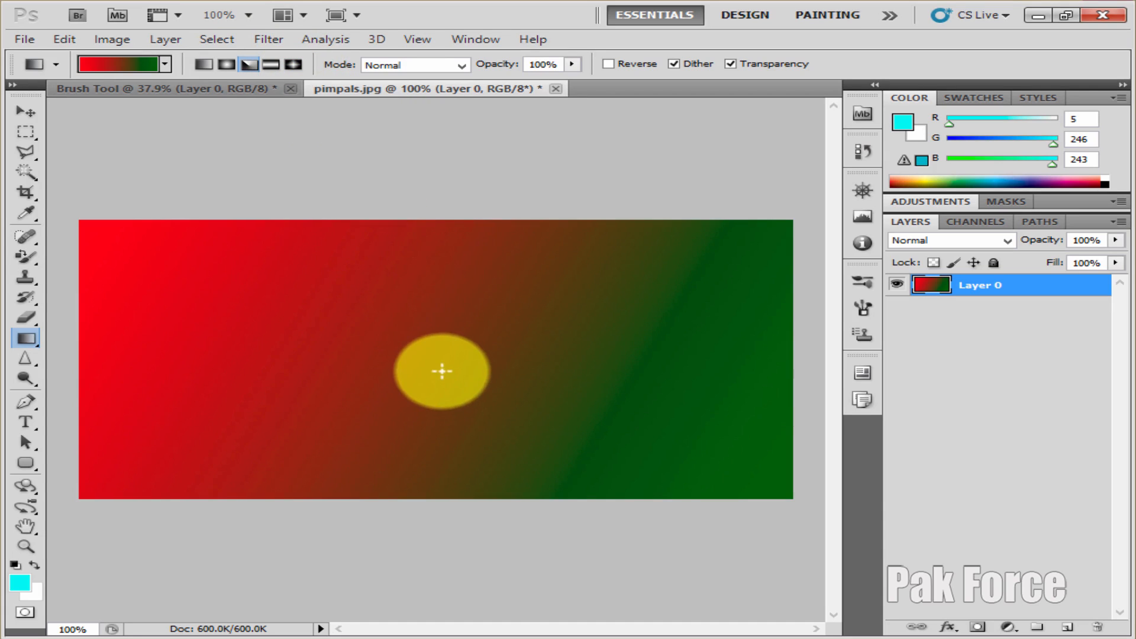
drag(439, 363, 543, 470)
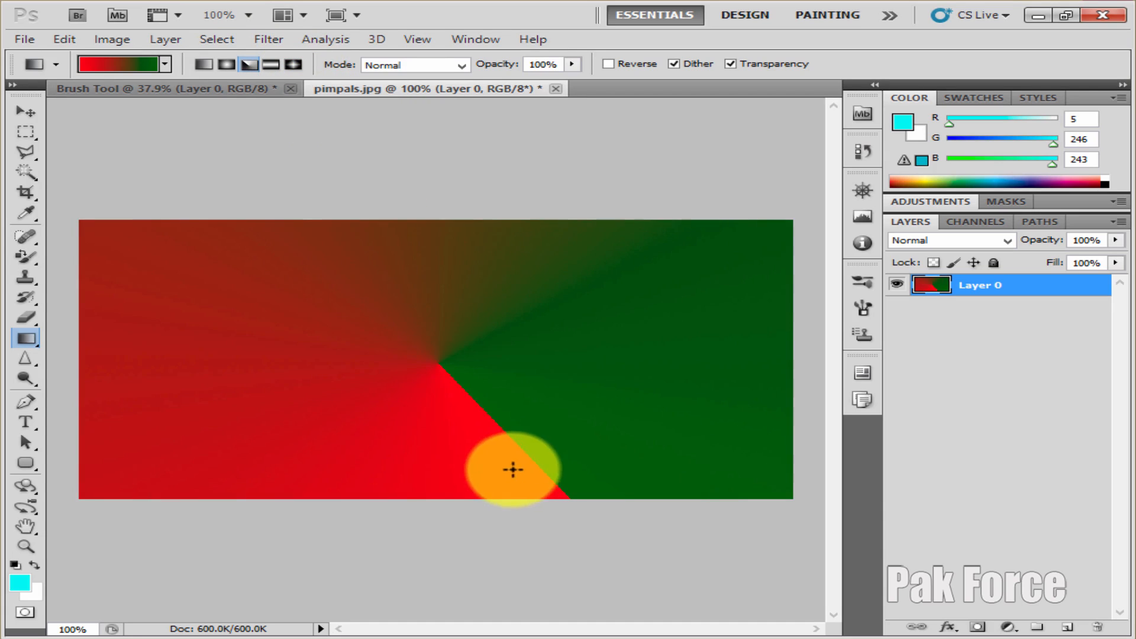
mouse_move(457, 343)
mouse_down()
mouse_move(529, 442)
mouse_move(337, 400)
mouse_up()
drag(517, 393, 581, 469)
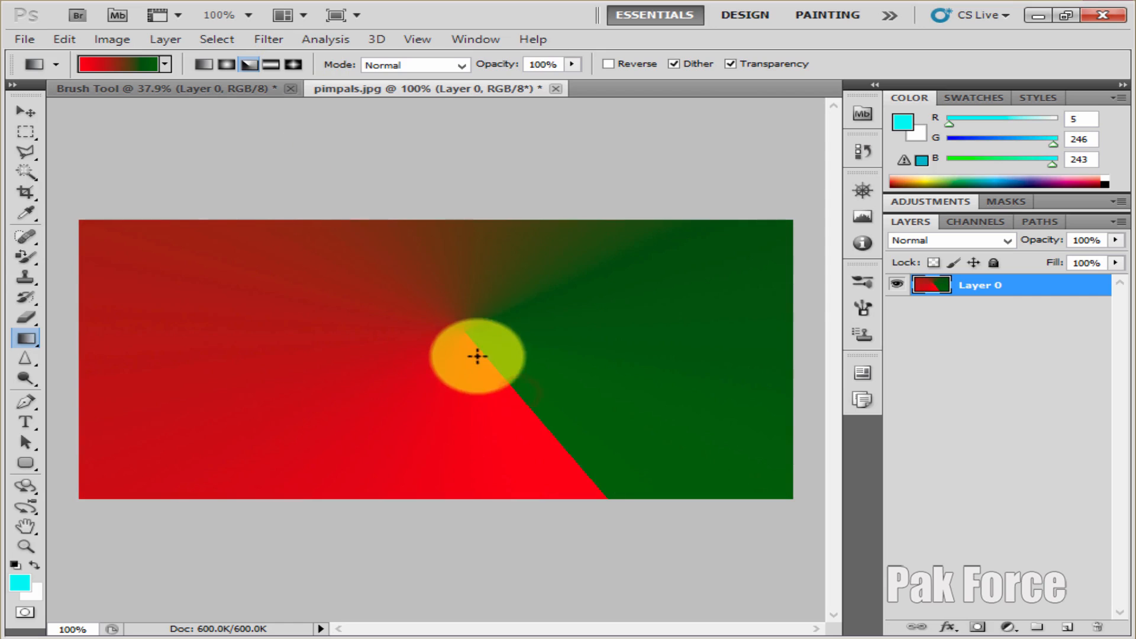
drag(478, 356, 411, 426)
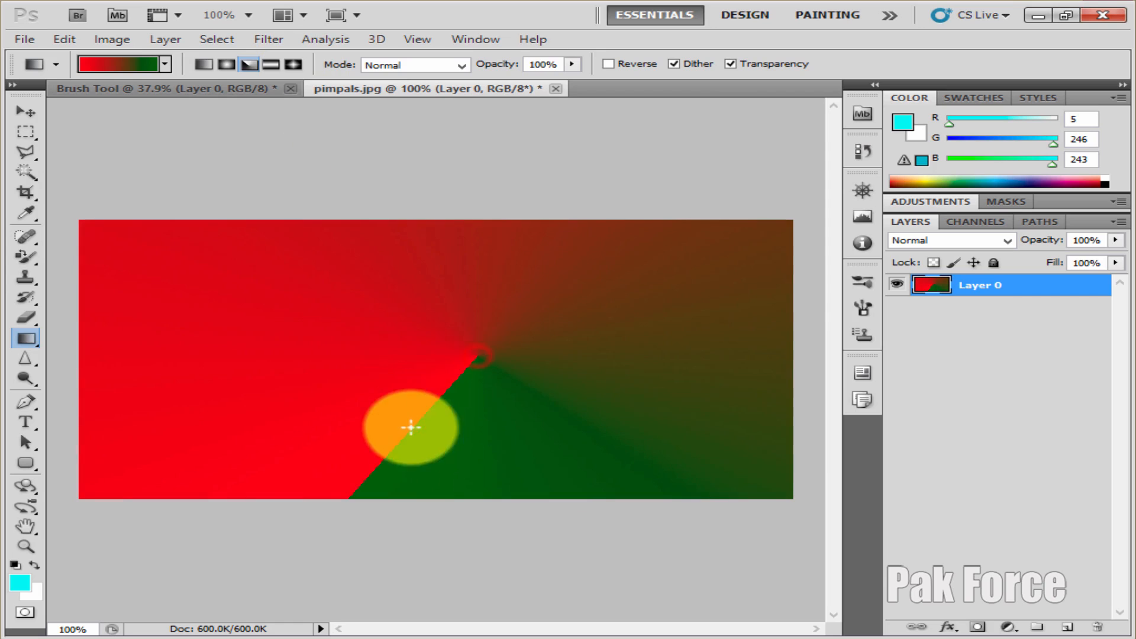
click(272, 64)
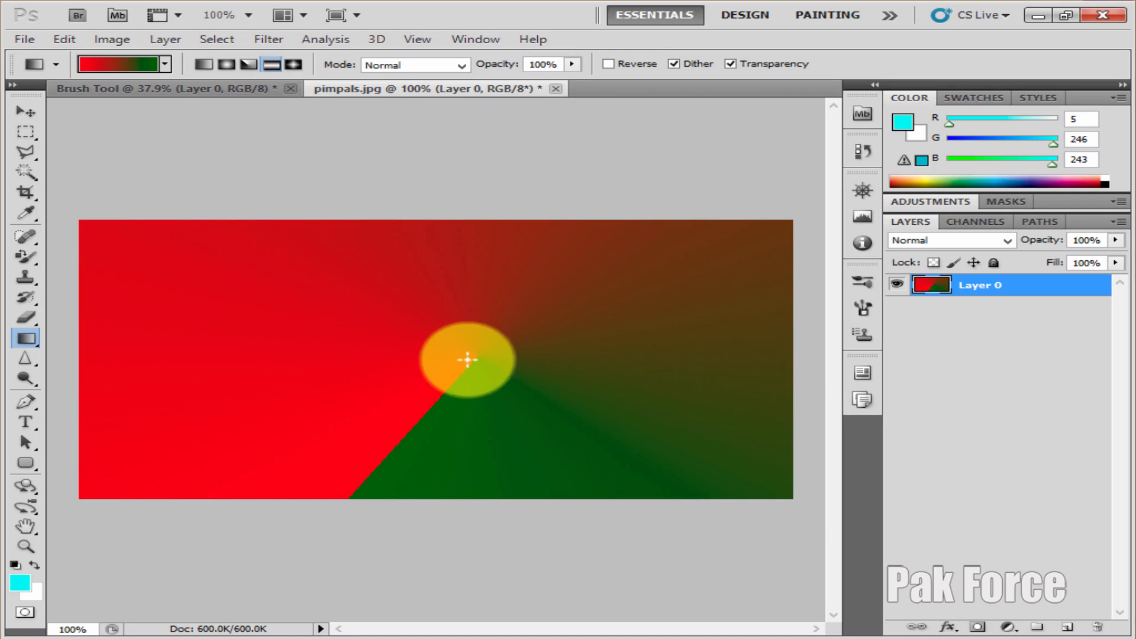
drag(467, 363, 529, 416)
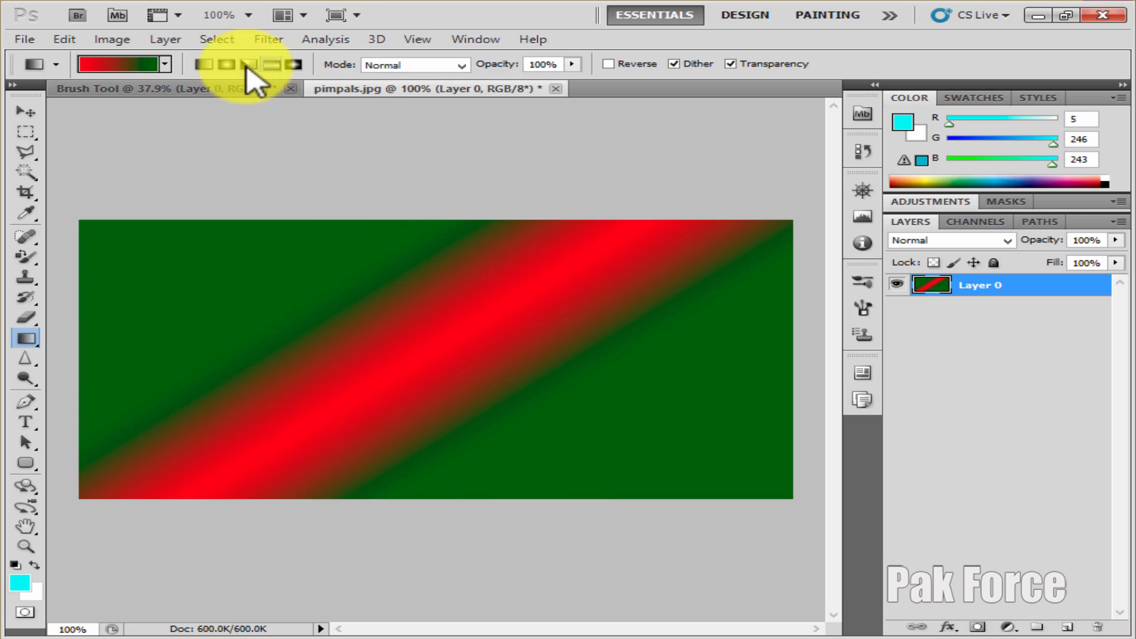
Fill the canvas with a radial red-and-green gradient near its center, and replace it with a linear gradient running from right to left
click(224, 63)
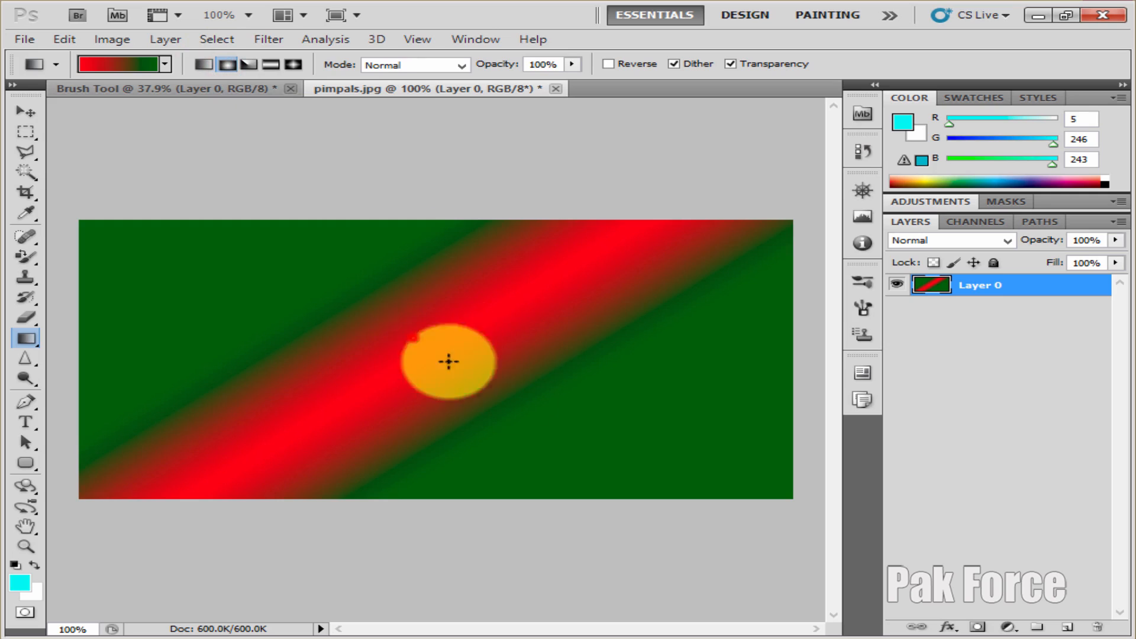
drag(414, 336, 566, 436)
click(204, 67)
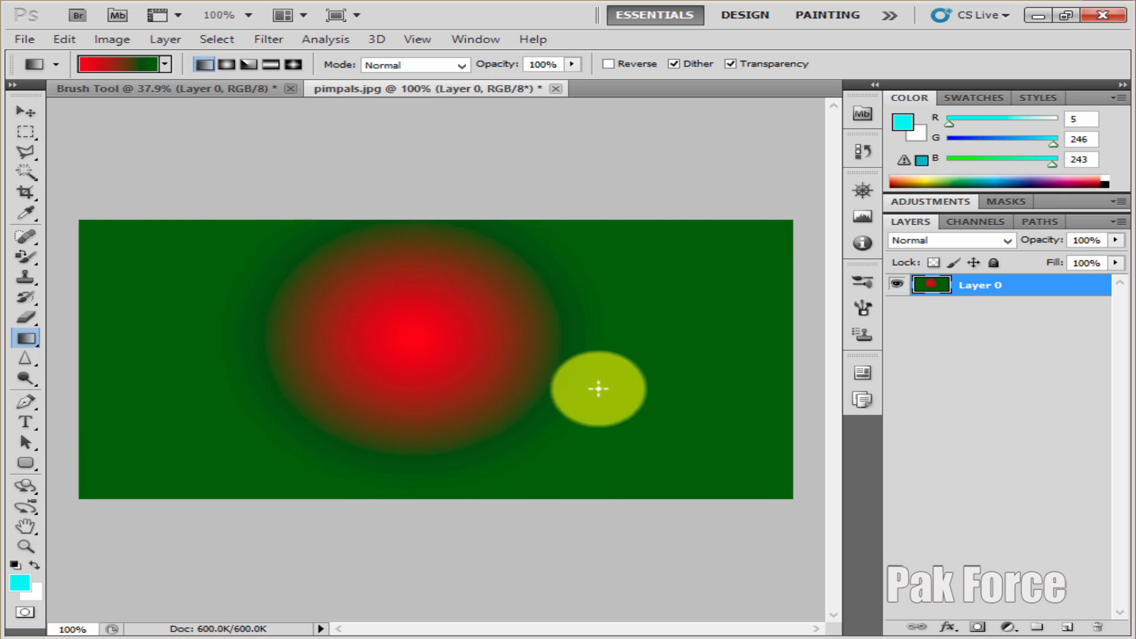
drag(596, 389, 243, 310)
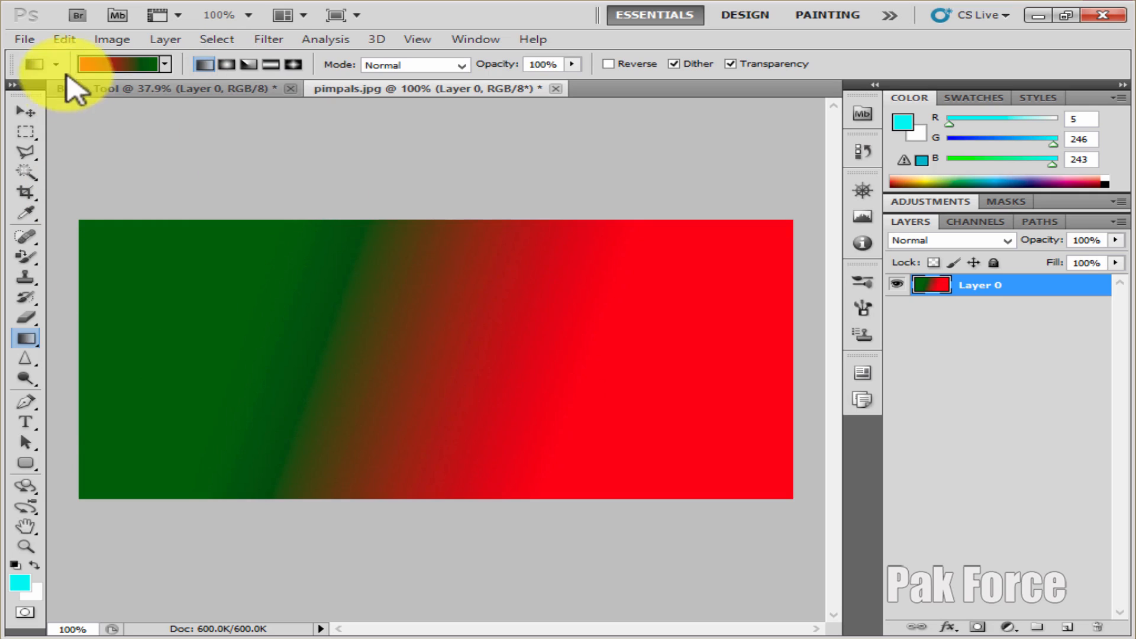
Set the gradient opacity to 37% and apply a linear red-and-green gradient from the canvas's upper-right corner toward its middle
click(462, 66)
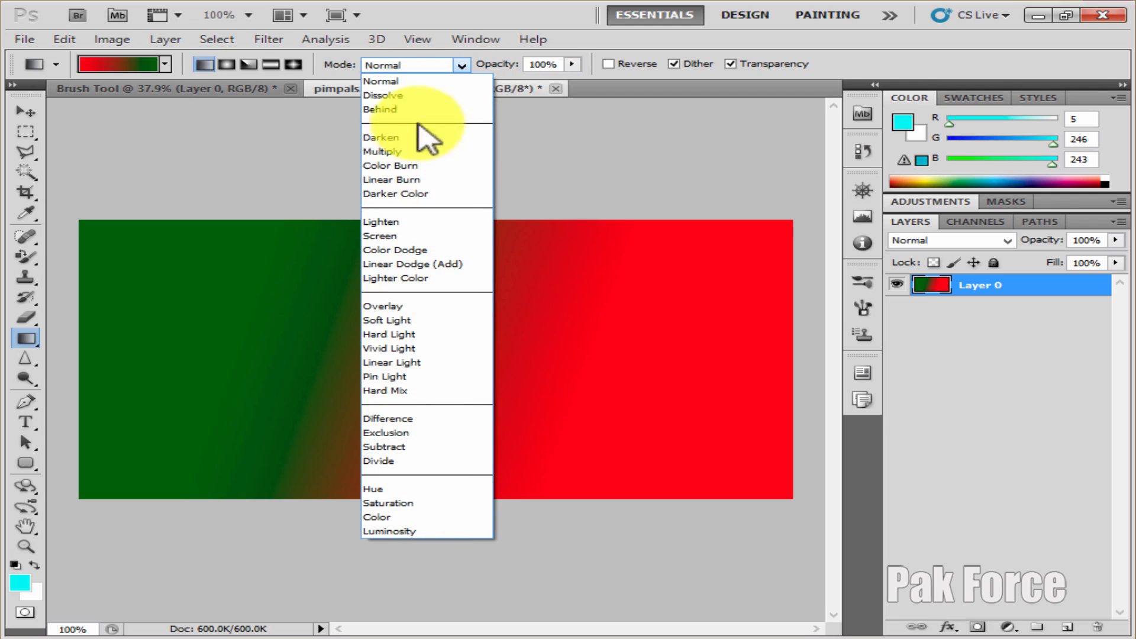
click(573, 65)
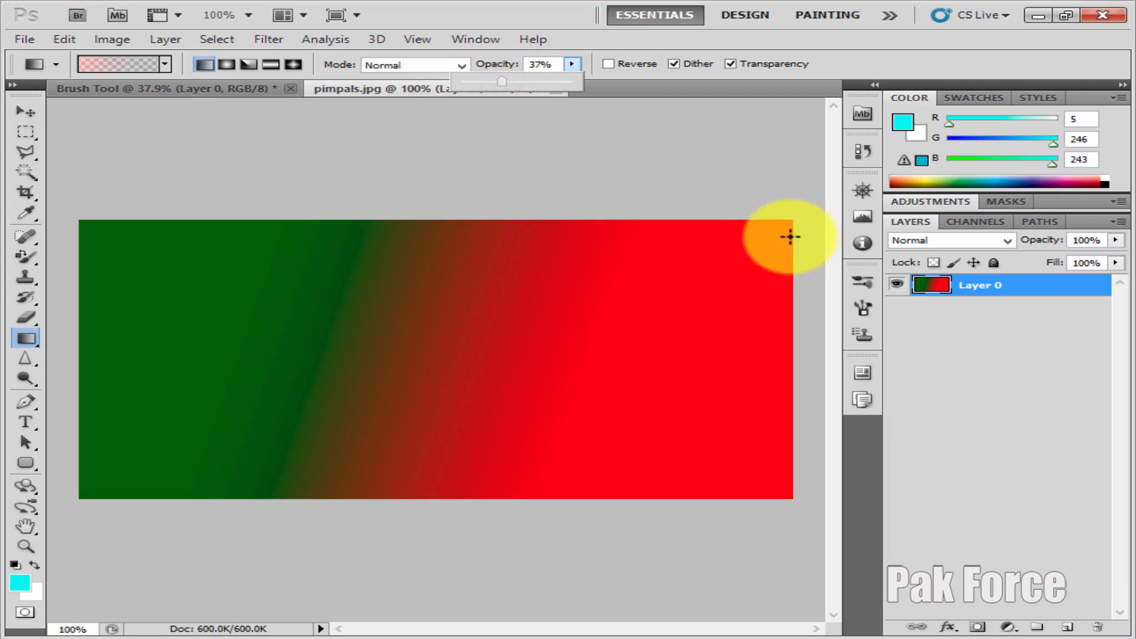
drag(790, 212, 380, 361)
Choose the gray transparent gradient preset and apply it at 37% opacity from the canvas's upper-right corner to its lower-left corner
right_click(370, 295)
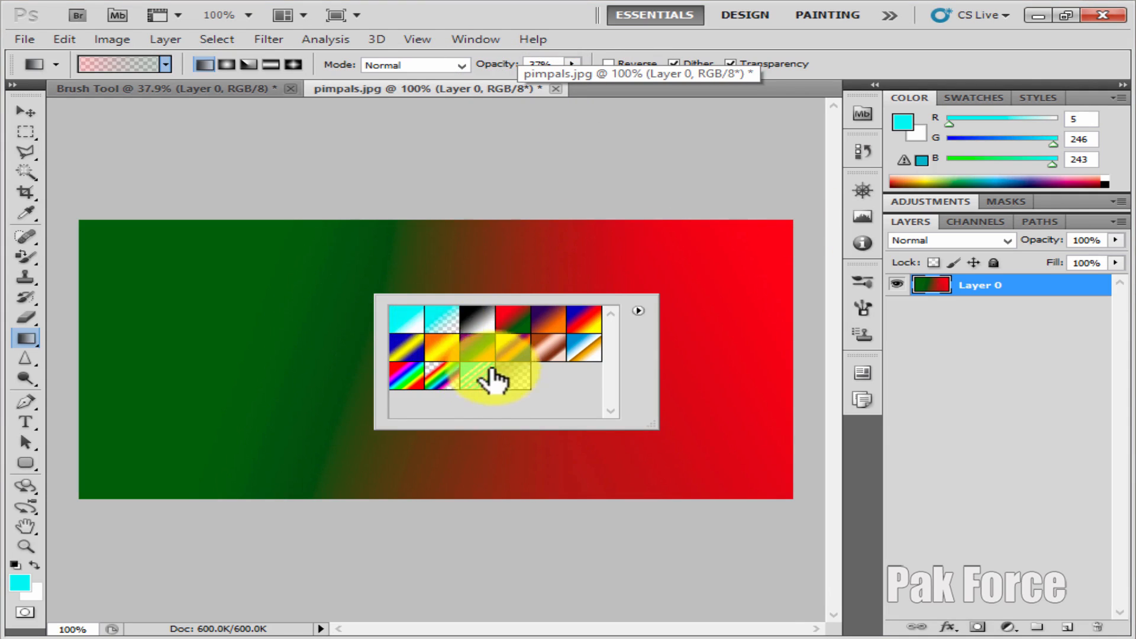
click(513, 375)
drag(797, 222, 106, 497)
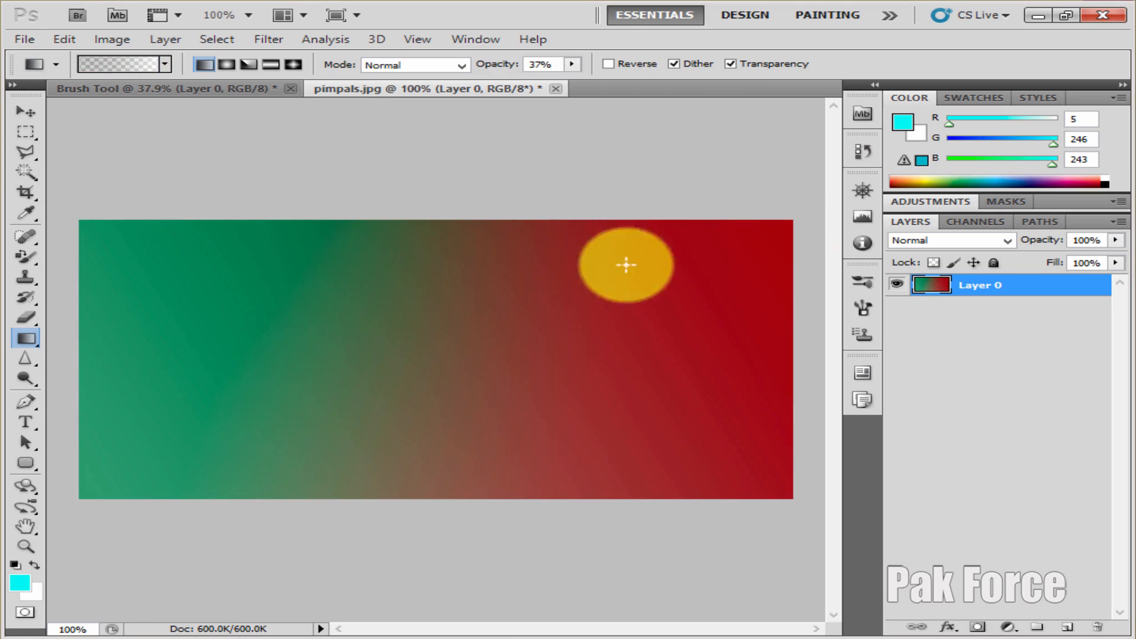
Set the gradient opacity to 57% and apply the gray transparent linear gradient from the canvas's upper-right corner toward its lower left
click(572, 64)
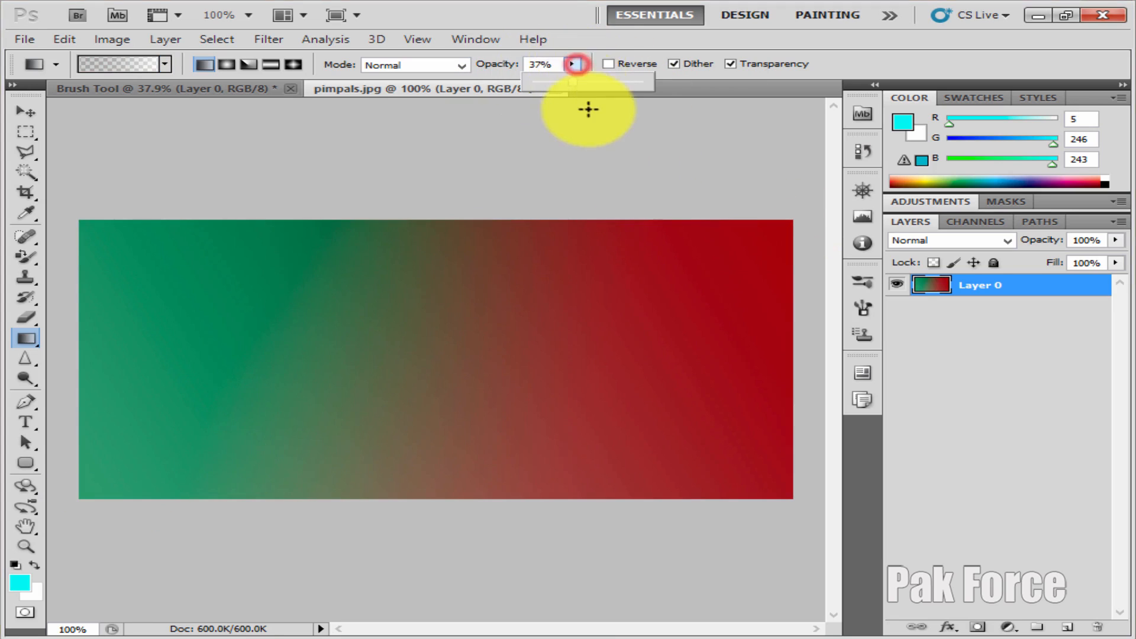
drag(761, 221, 388, 406)
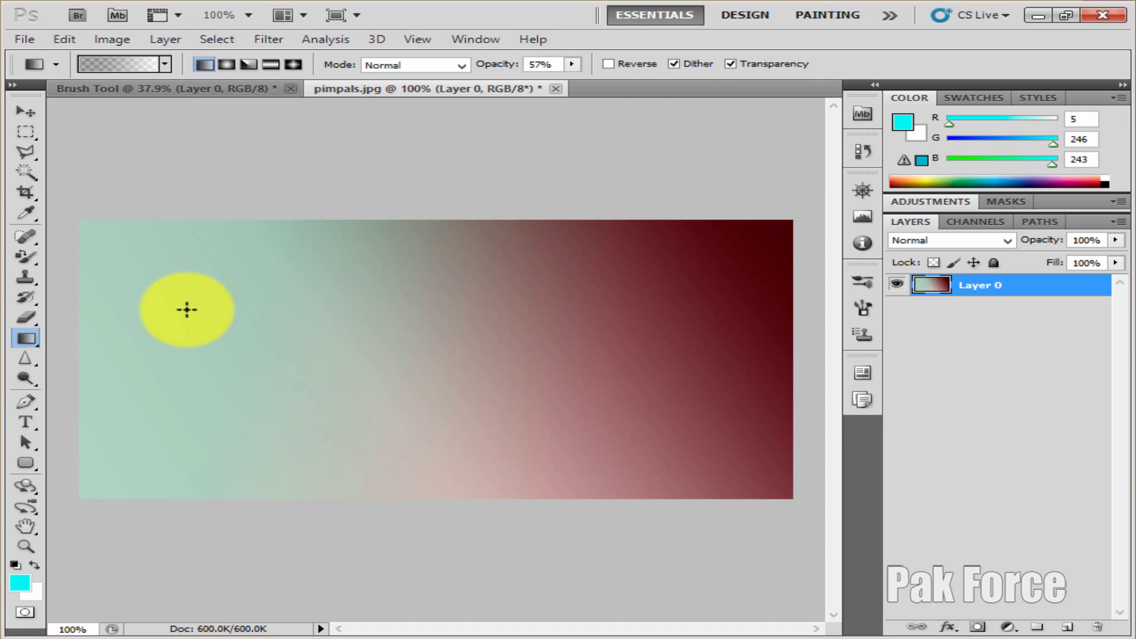
With the Eraser Tool and the 125 px fan bristle brush, erase a broad band across the canvas and small flecks at its upper right and lower left
click(24, 259)
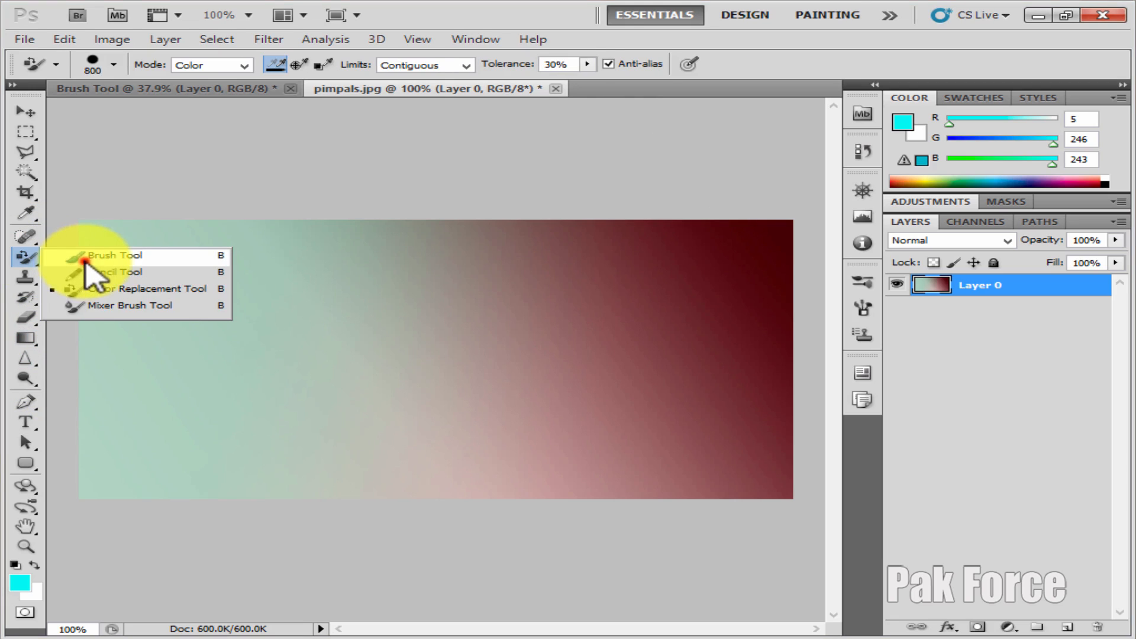
click(85, 261)
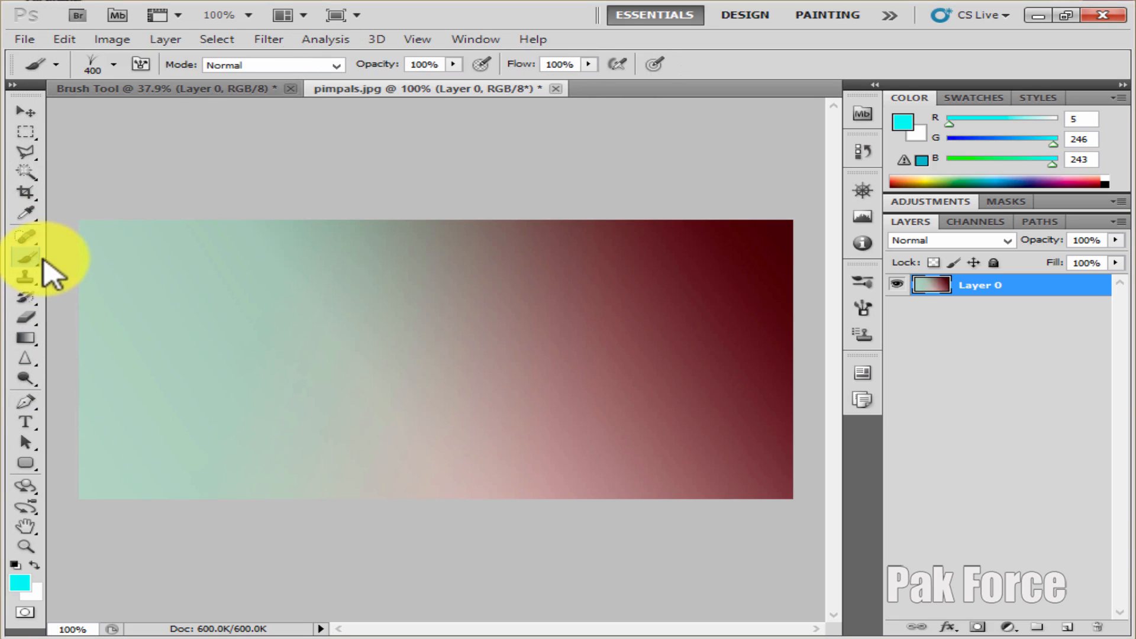
click(29, 312)
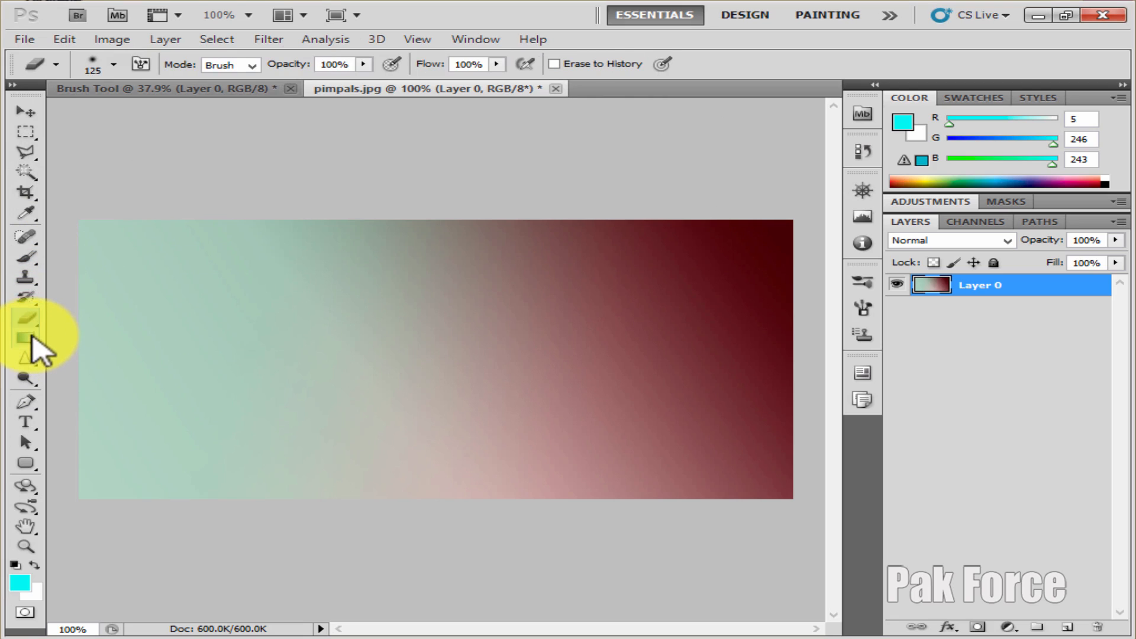
right_click(373, 286)
scroll(501, 417, down, 3)
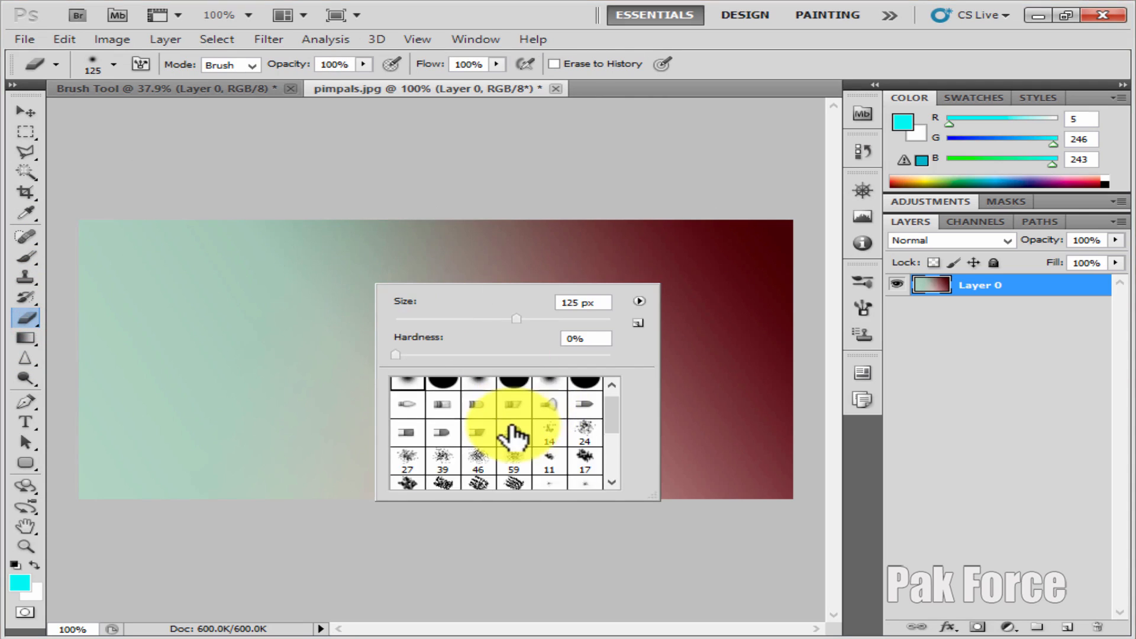
scroll(502, 417, down, 1)
scroll(503, 468, up, 5)
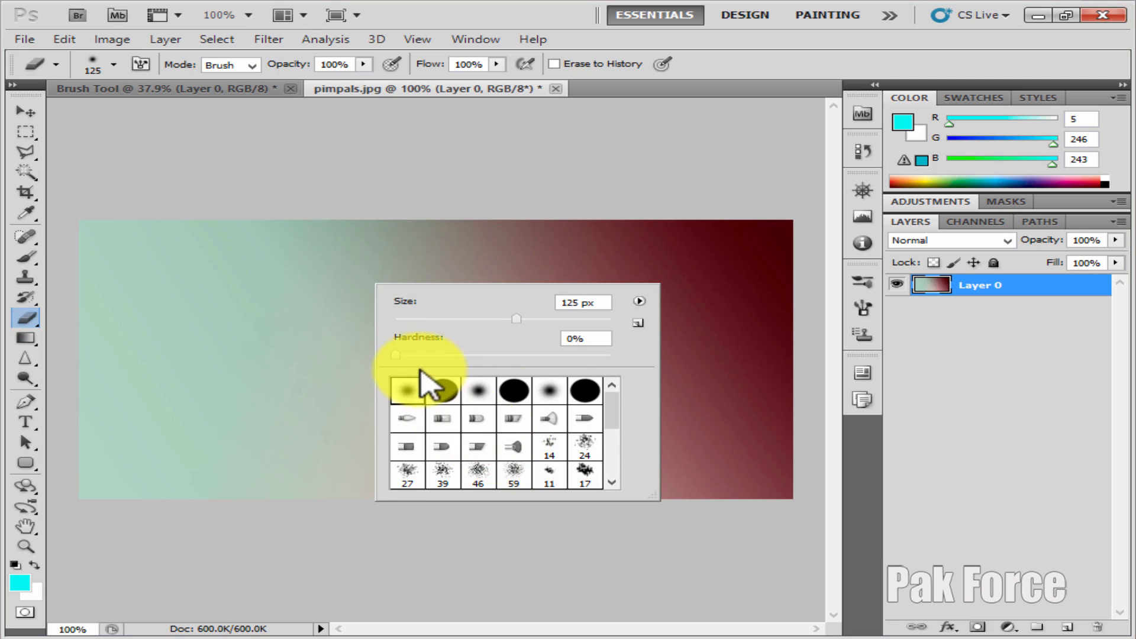
click(543, 421)
mouse_move(393, 248)
mouse_down()
mouse_move(277, 330)
mouse_move(459, 382)
mouse_move(525, 446)
mouse_move(580, 459)
mouse_move(571, 524)
mouse_up()
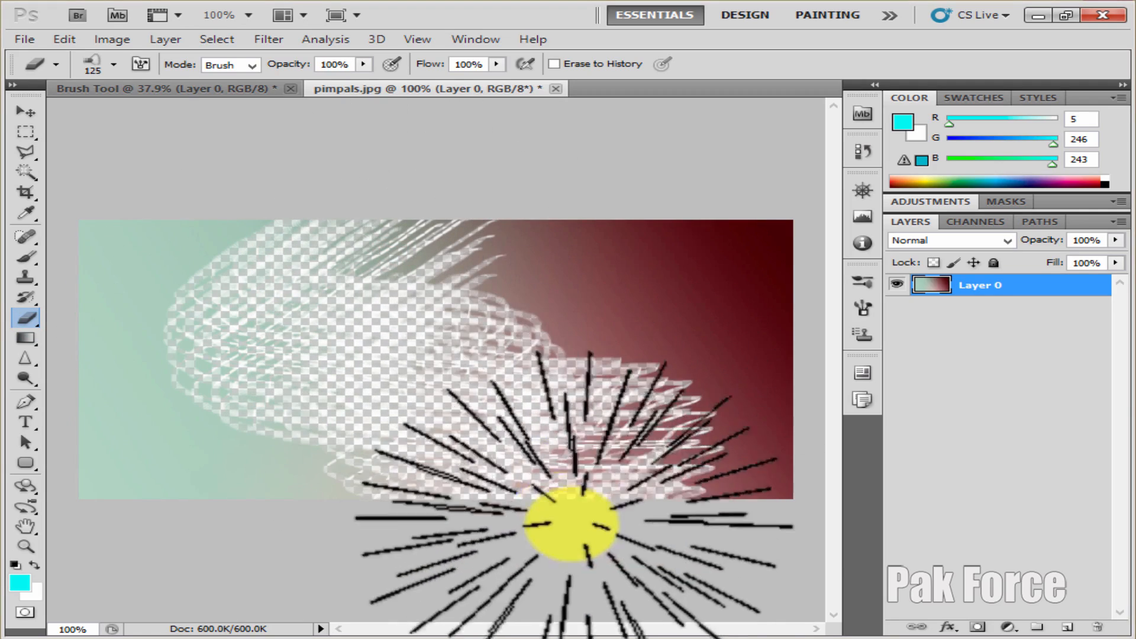
click(665, 294)
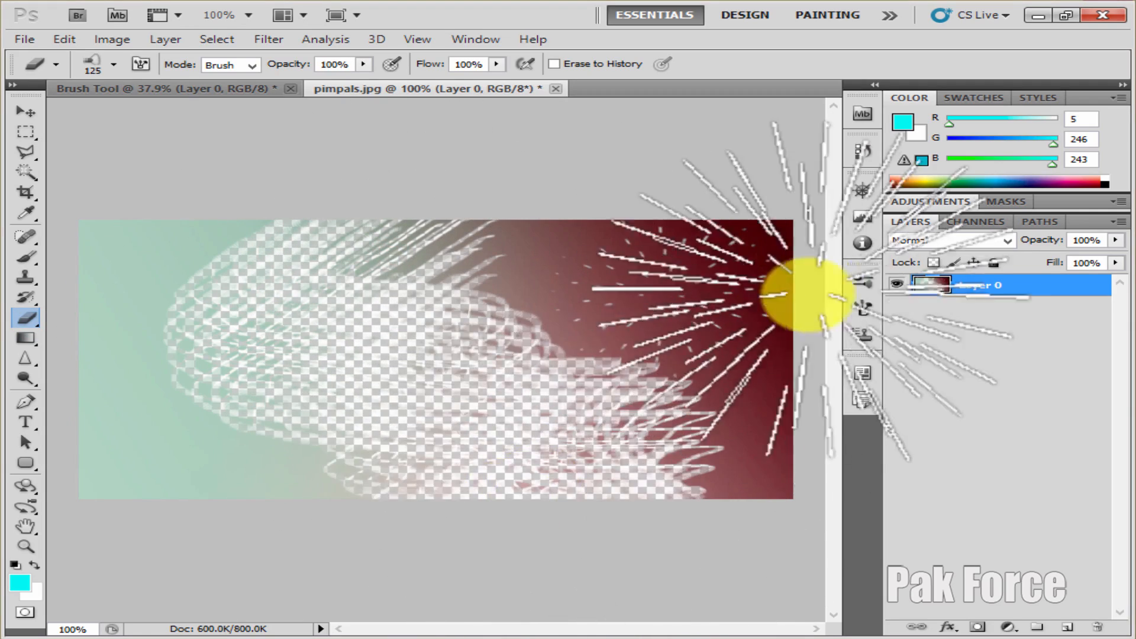
click(210, 448)
Switch the eraser to the 95 px leaf brush tip and erase patches near the canvas's lower-left area and left edge
right_click(455, 277)
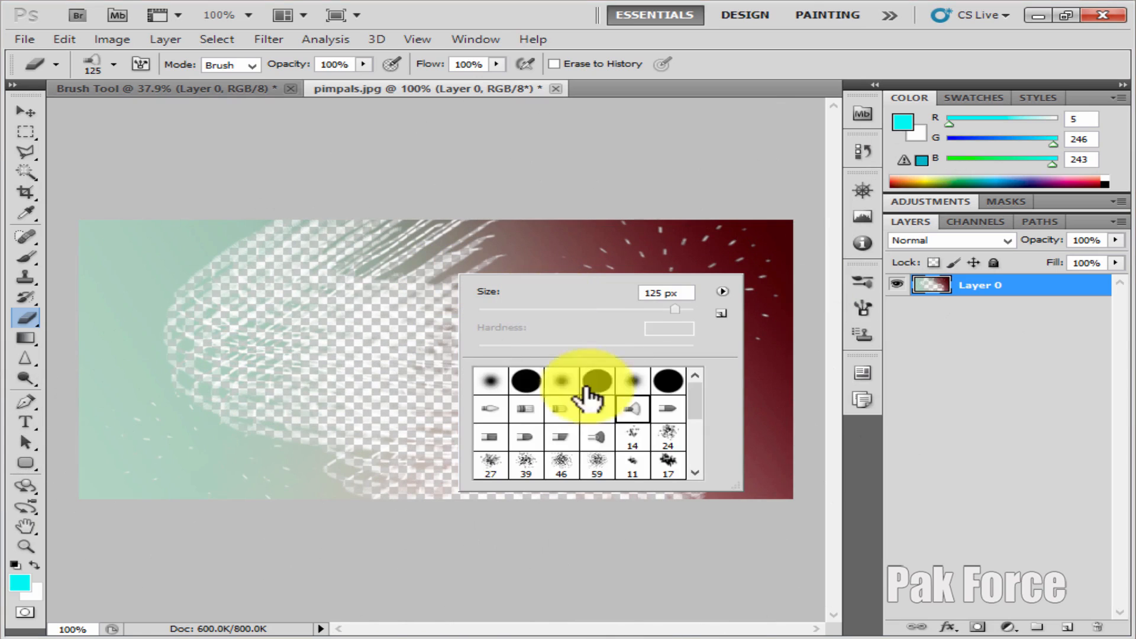
scroll(586, 397, down, 8)
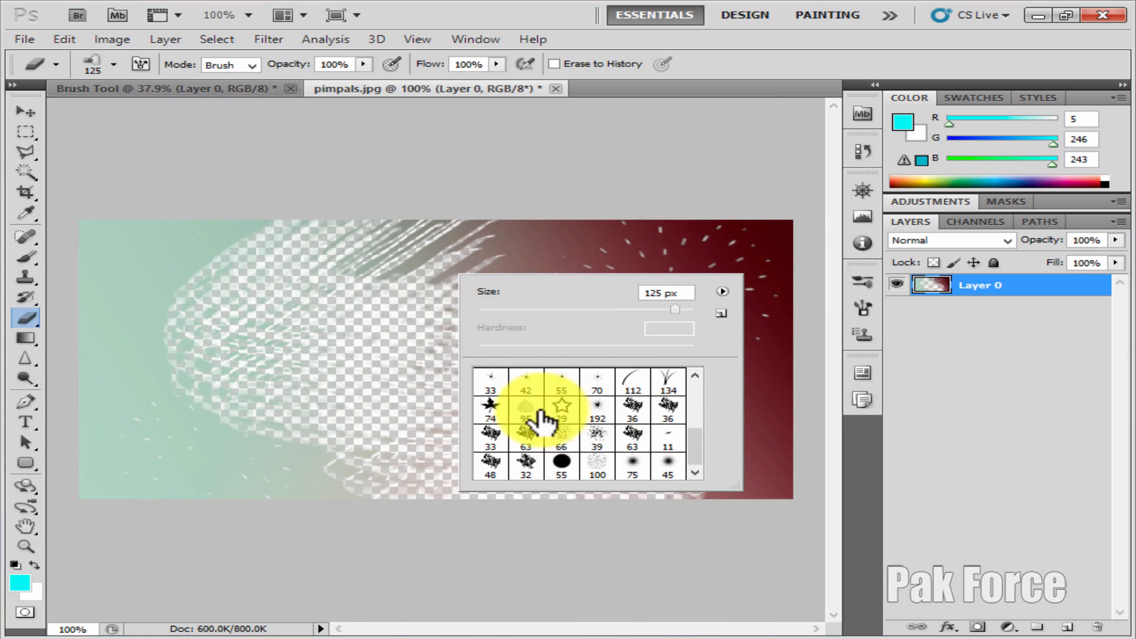
click(517, 448)
click(164, 412)
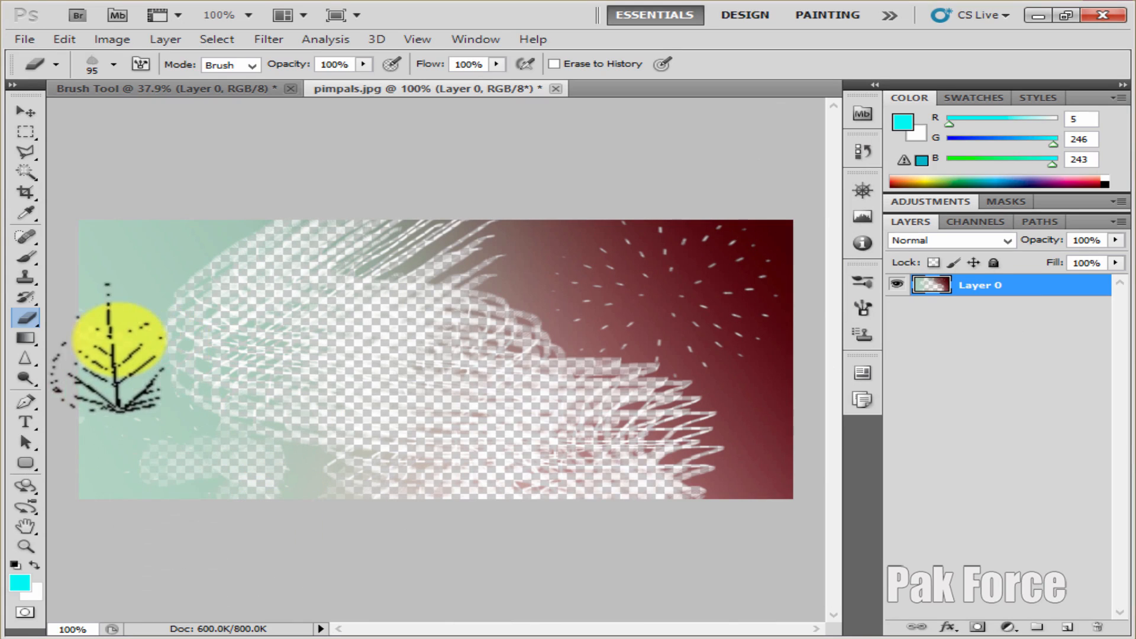
Paint over the whole canvas with the History Brush Tool to restore the original photo, reducing the brush to 300 px
click(29, 340)
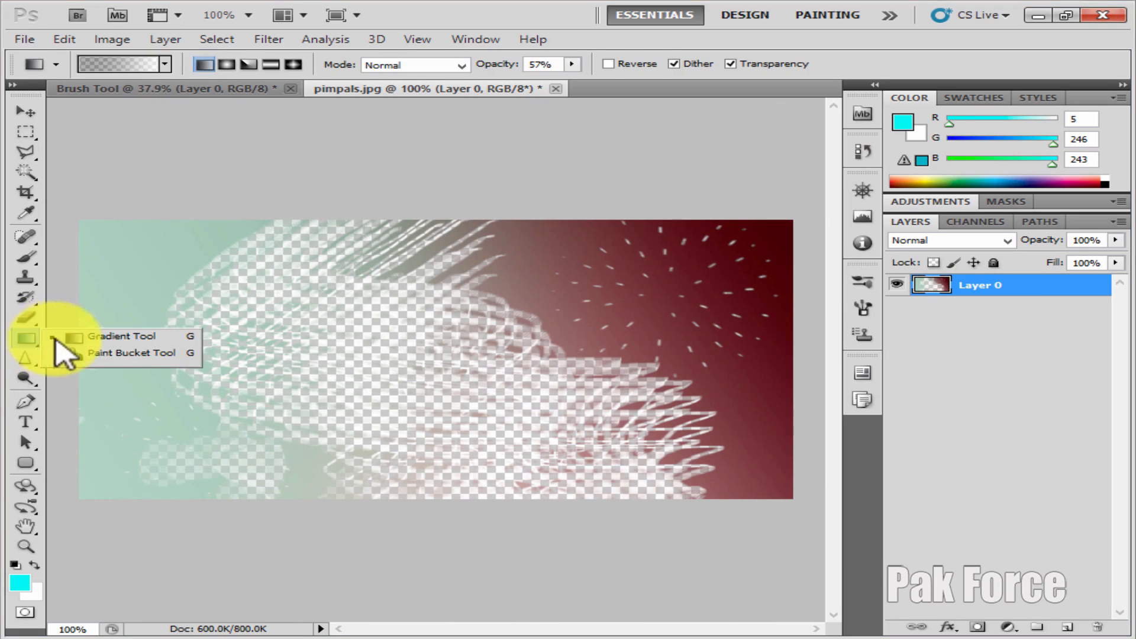
click(26, 296)
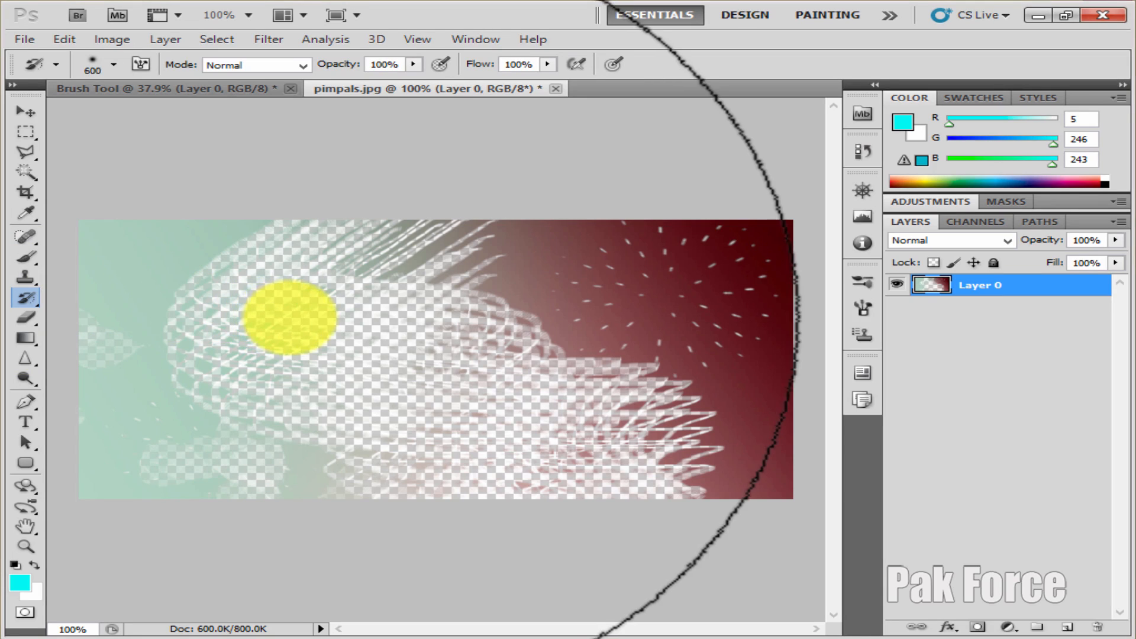
mouse_move(290, 318)
mouse_down()
mouse_move(398, 325)
mouse_move(394, 308)
mouse_move(533, 279)
mouse_move(641, 284)
mouse_move(684, 261)
mouse_move(642, 450)
mouse_move(304, 424)
mouse_move(215, 325)
mouse_move(211, 223)
mouse_move(158, 511)
mouse_move(482, 246)
mouse_move(791, 318)
mouse_move(165, 471)
mouse_move(434, 245)
mouse_move(391, 469)
mouse_move(377, 450)
mouse_up()
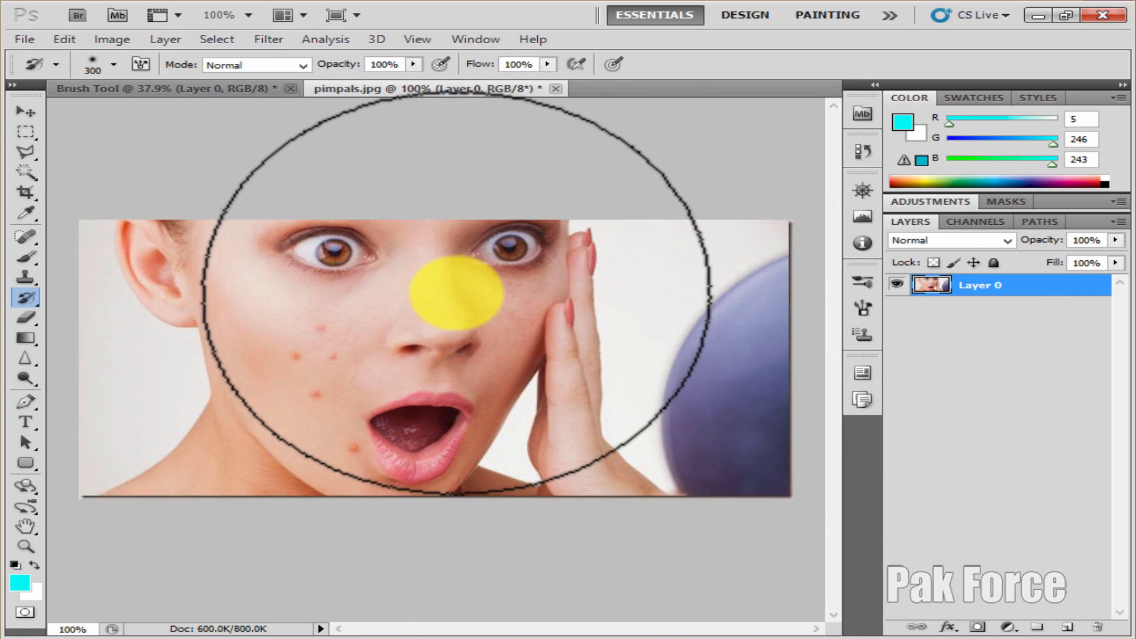
Paint over the upper cheek blemishes and the area beside the nose with the Art History Brush Tool at 15 px
click(38, 296)
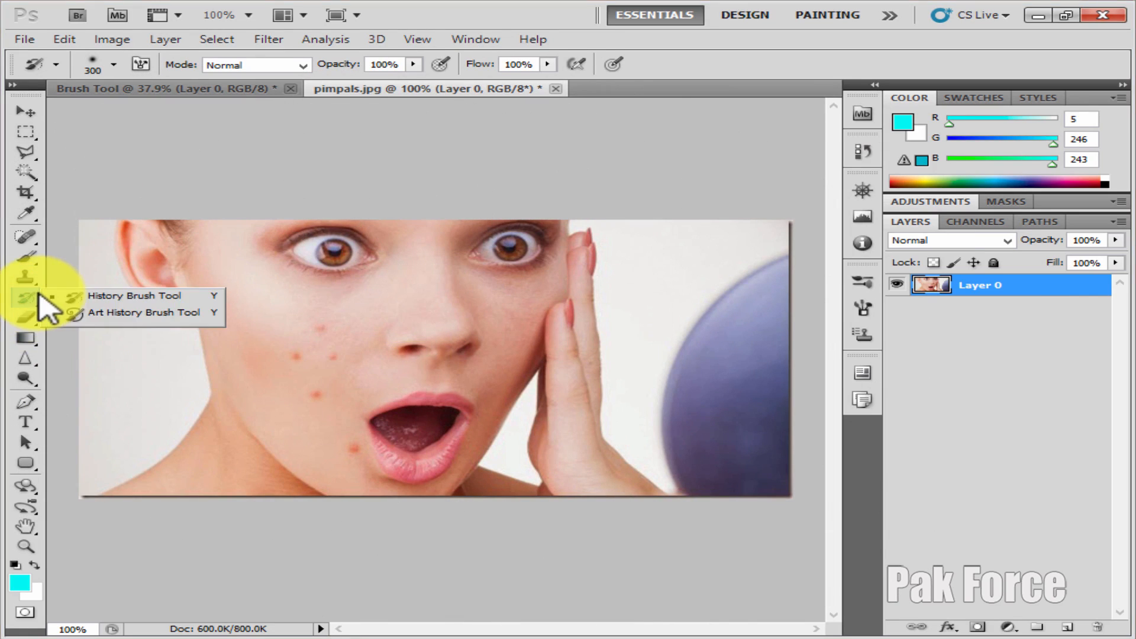
click(127, 317)
click(297, 303)
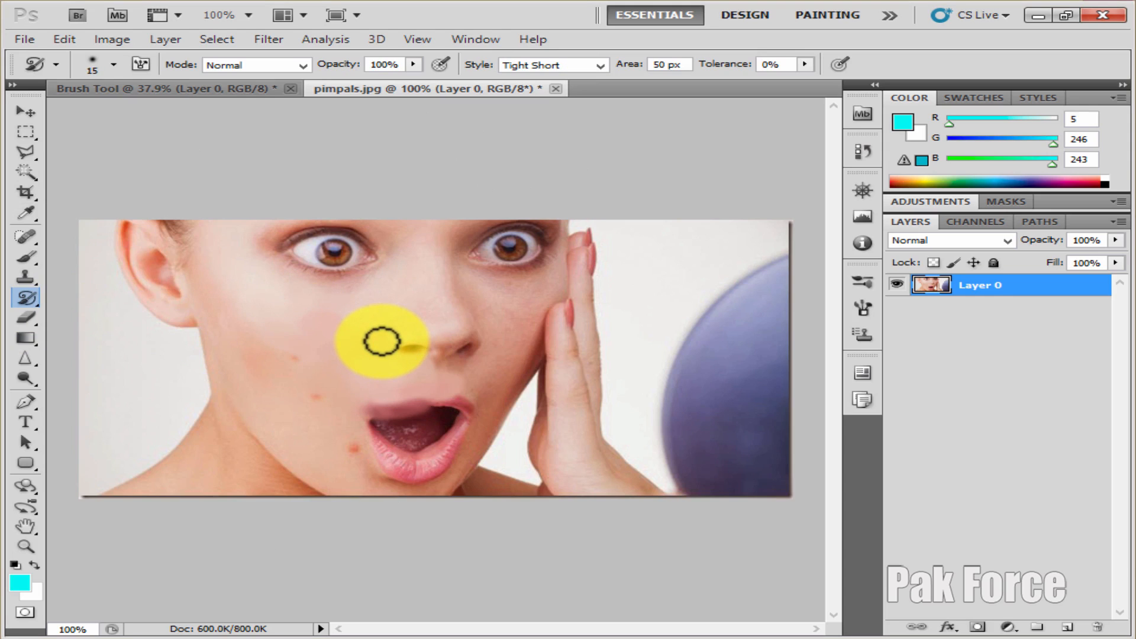
key(p)
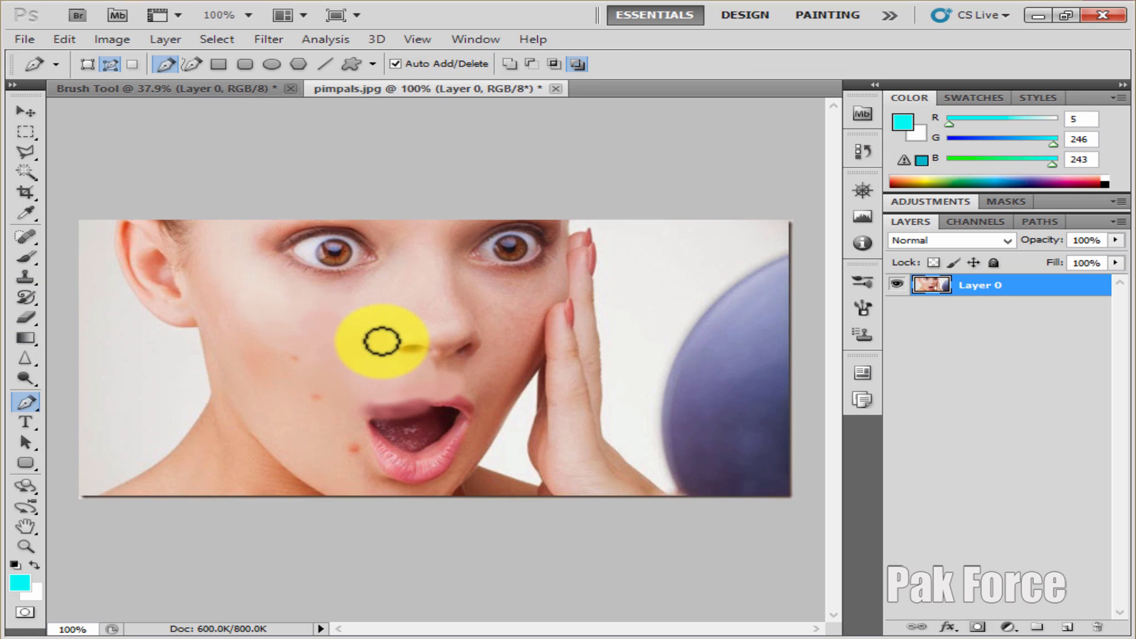
Enlarge the Art History Brush to 400 px and smear the entire photo with it
click(27, 298)
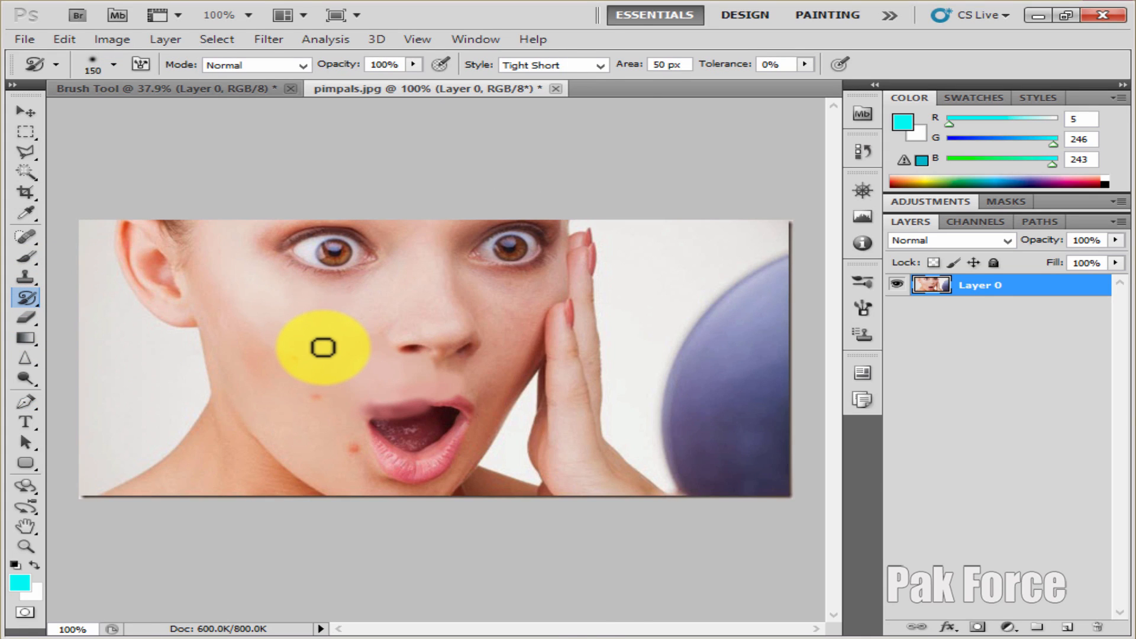
key(bracketright)
key(bracketright)
key(bracketright)
key(bracketright)
key(bracketright)
key(bracketright)
drag(393, 322, 513, 363)
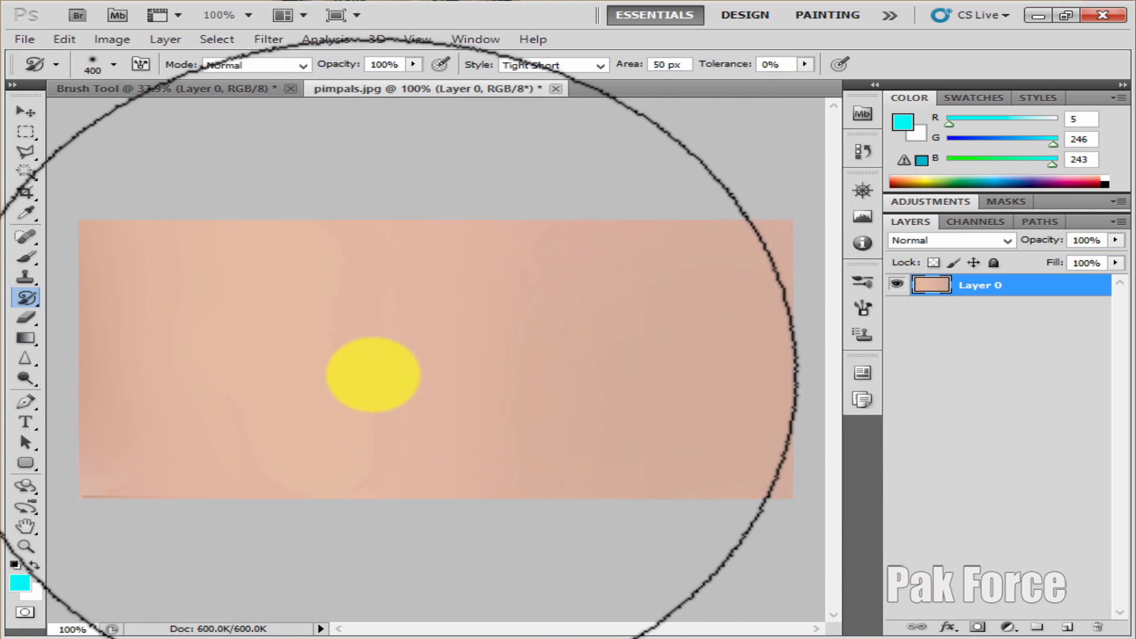
Reduce the Art History Brush to 200 px and paint several strokes across the middle of the smeared canvas
key(bracketleft)
key(bracketleft)
mouse_move(421, 332)
mouse_down()
mouse_move(411, 385)
mouse_move(491, 332)
mouse_move(491, 389)
mouse_move(574, 426)
mouse_move(565, 397)
mouse_up()
mouse_move(556, 355)
mouse_down()
mouse_move(272, 414)
mouse_move(367, 420)
mouse_up()
drag(466, 420, 402, 388)
drag(365, 368, 325, 367)
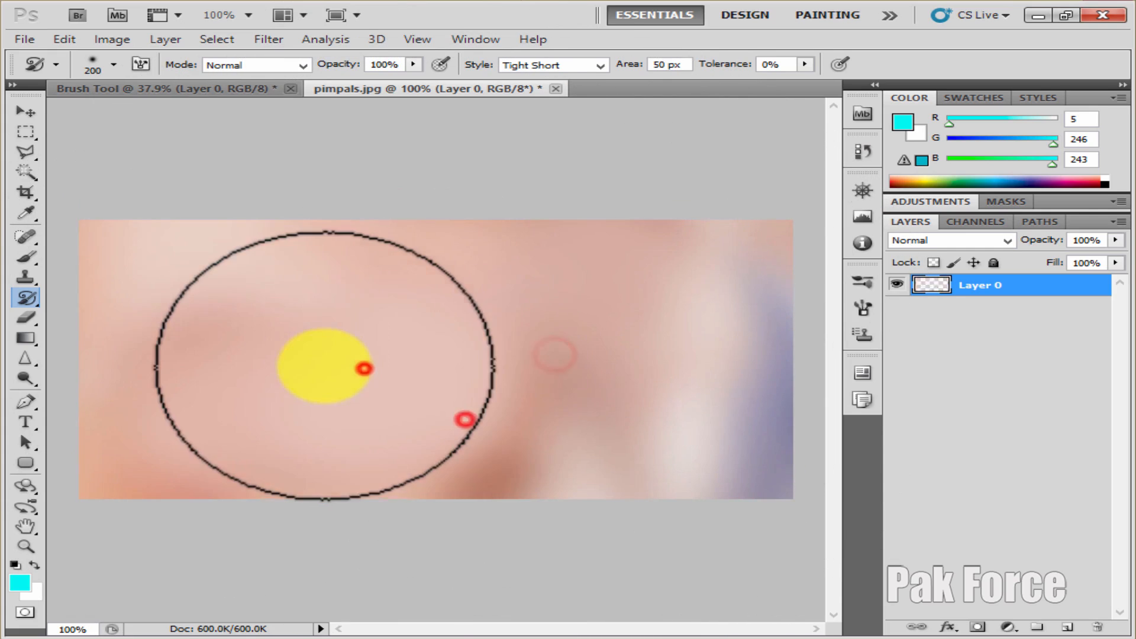
Restore the original photo across the whole canvas with the History Brush Tool at 300 px
click(26, 298)
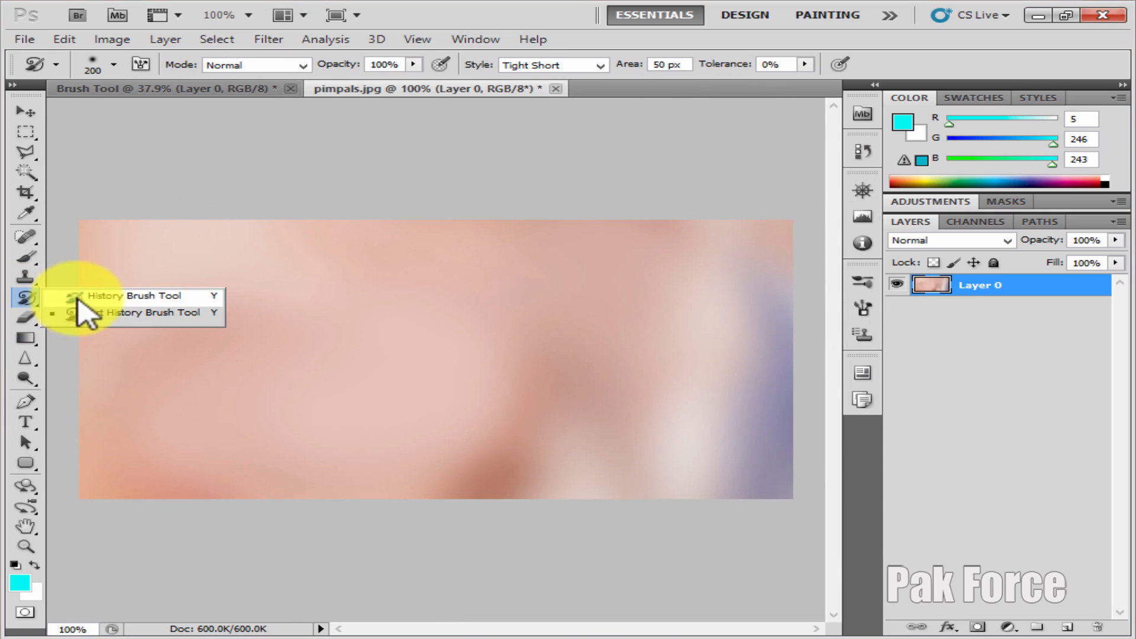
click(77, 298)
mouse_move(216, 233)
mouse_down()
mouse_move(224, 339)
mouse_move(382, 392)
mouse_move(626, 267)
mouse_move(728, 339)
mouse_move(607, 424)
mouse_move(136, 296)
mouse_up()
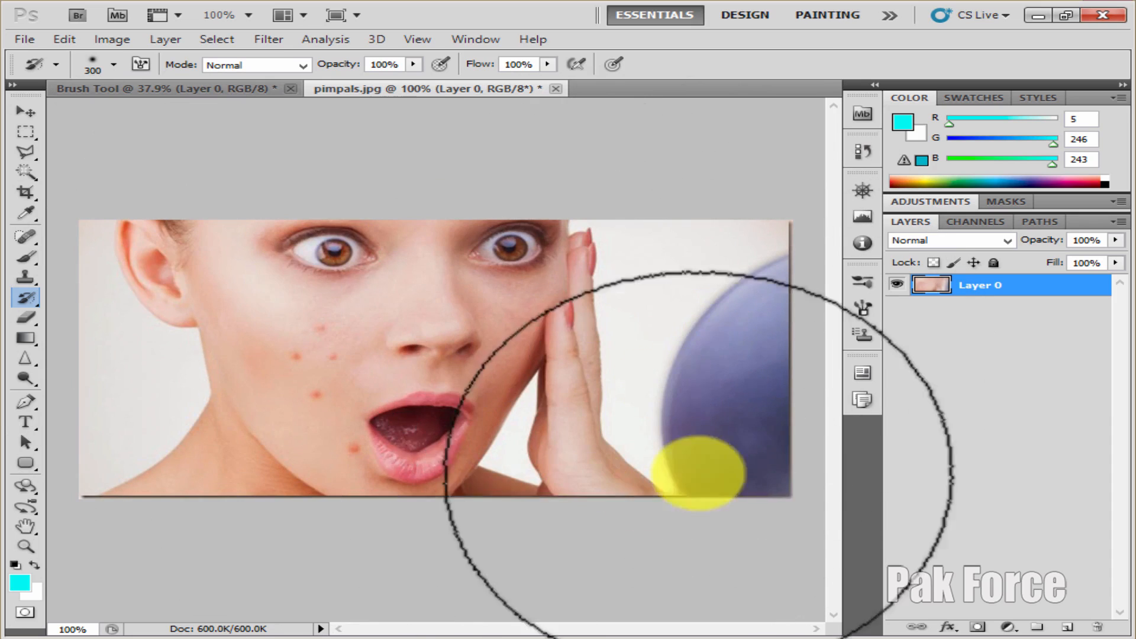
Smooth the blemishes on the woman's upper cheek with the Art History Brush Tool at 90 px
click(26, 298)
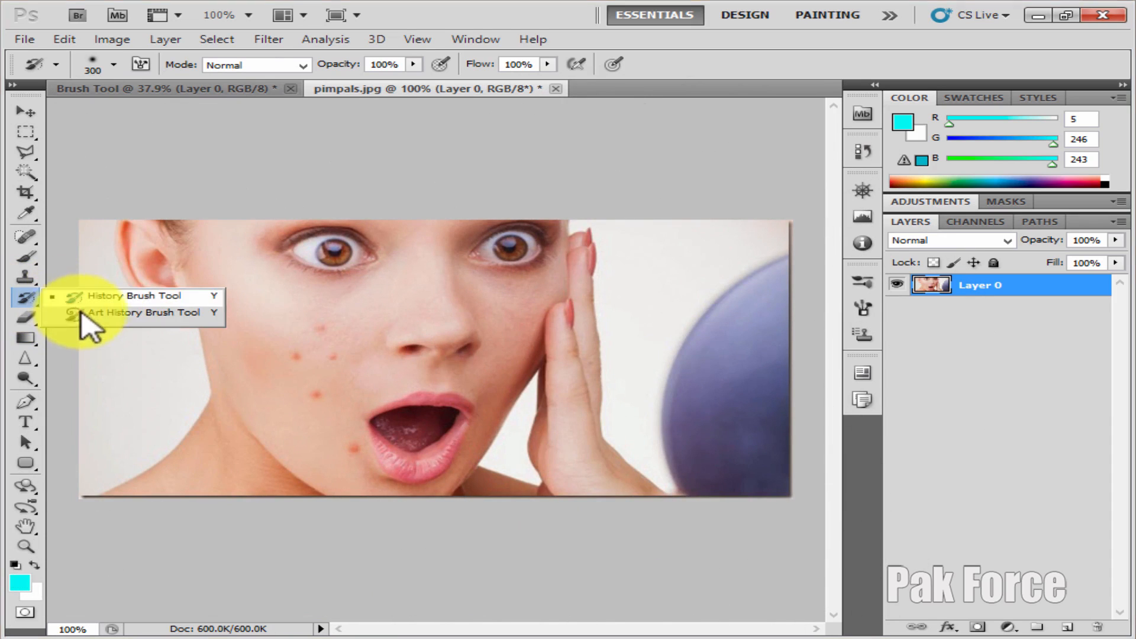
click(81, 312)
key(bracketleft)
key(bracketleft)
key(bracketleft)
key(bracketleft)
key(bracketleft)
click(304, 334)
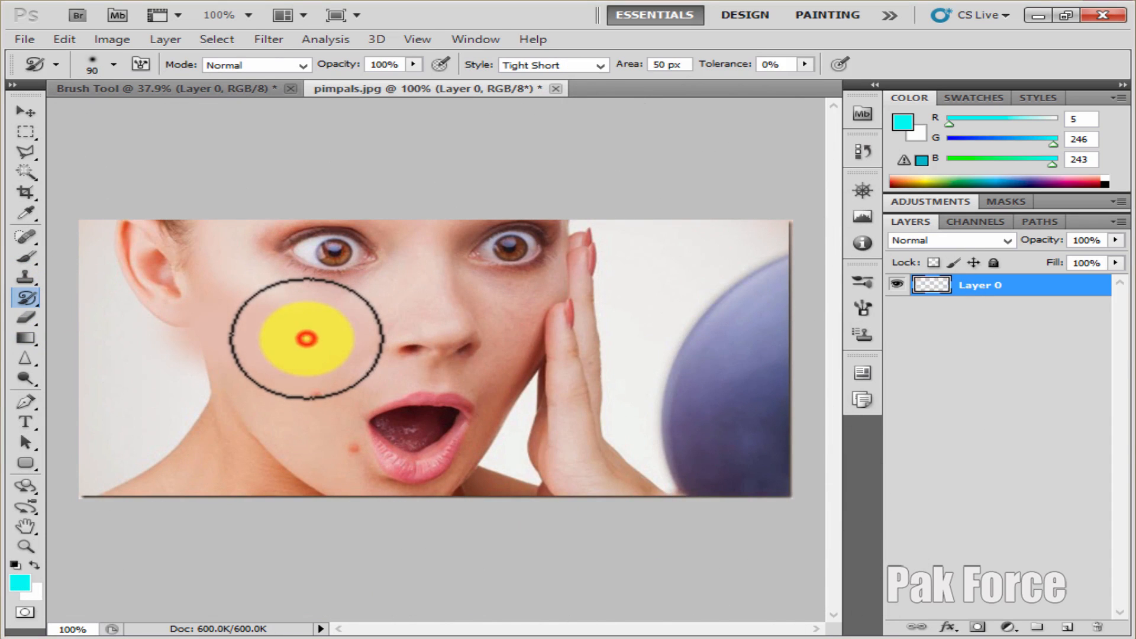
Reduce the Art History Brush to 50 px and smooth the remaining blemishes on the lower cheek and beside the mouth
key(bracketleft)
key(bracketleft)
key(bracketleft)
key(bracketleft)
click(324, 394)
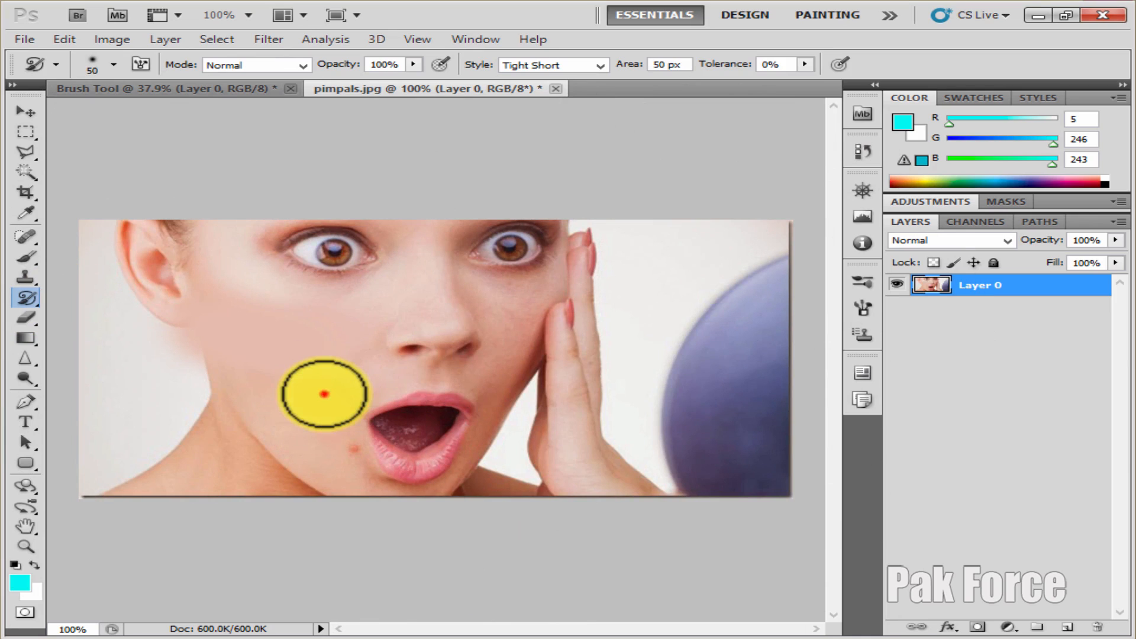
click(347, 449)
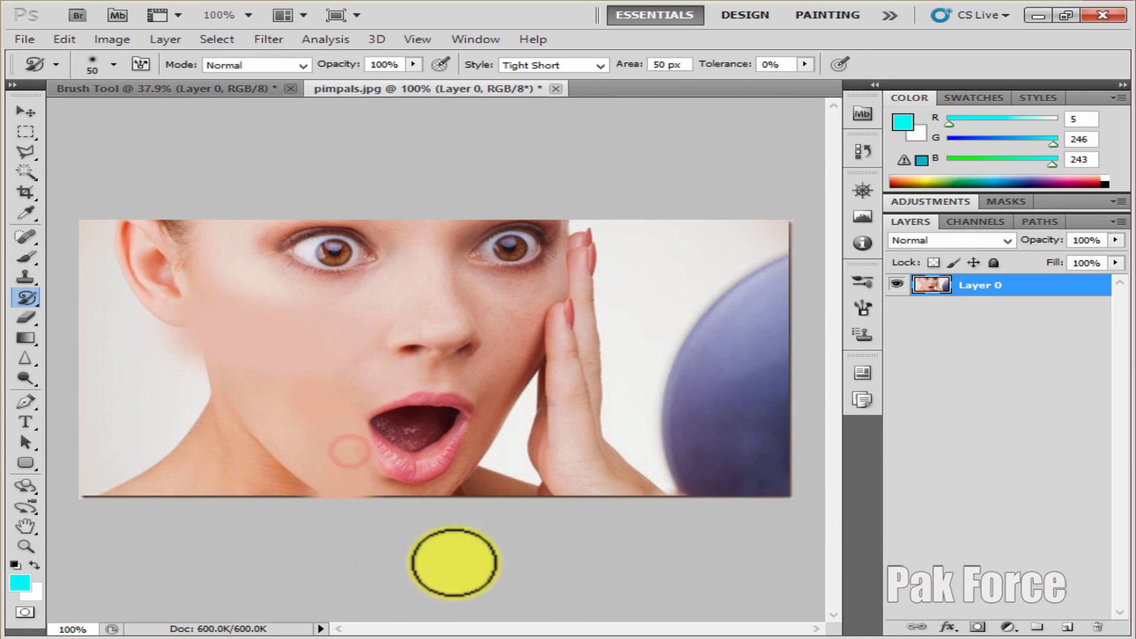
Dab and stroke over the dark blue round object with the 50 px Art History Brush to give it a painterly look
click(713, 330)
click(713, 392)
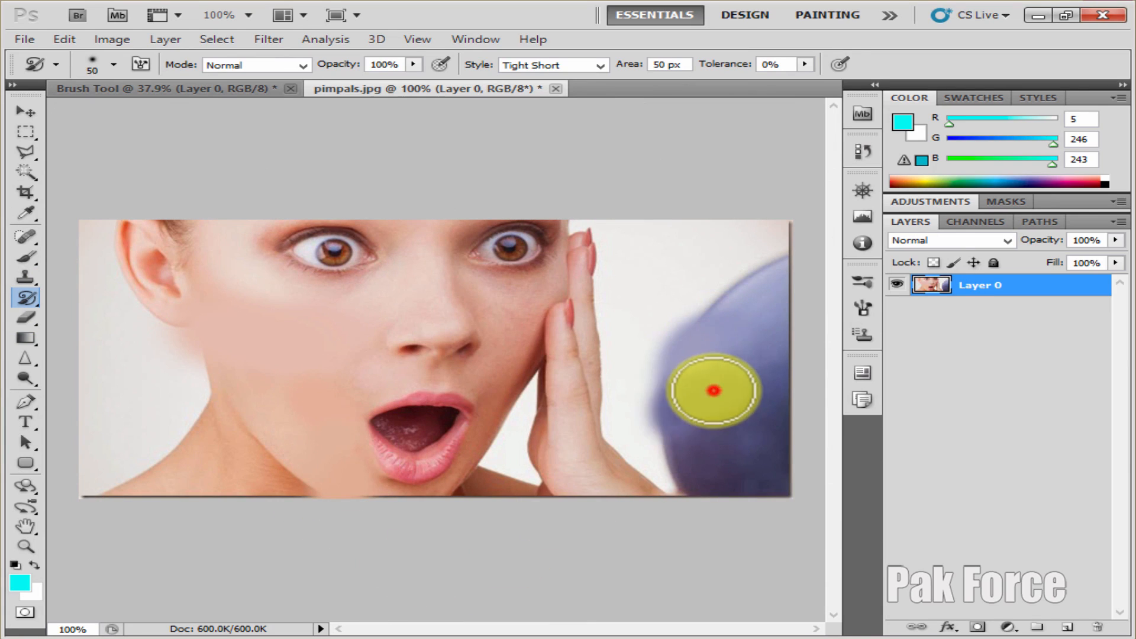
click(719, 432)
click(743, 325)
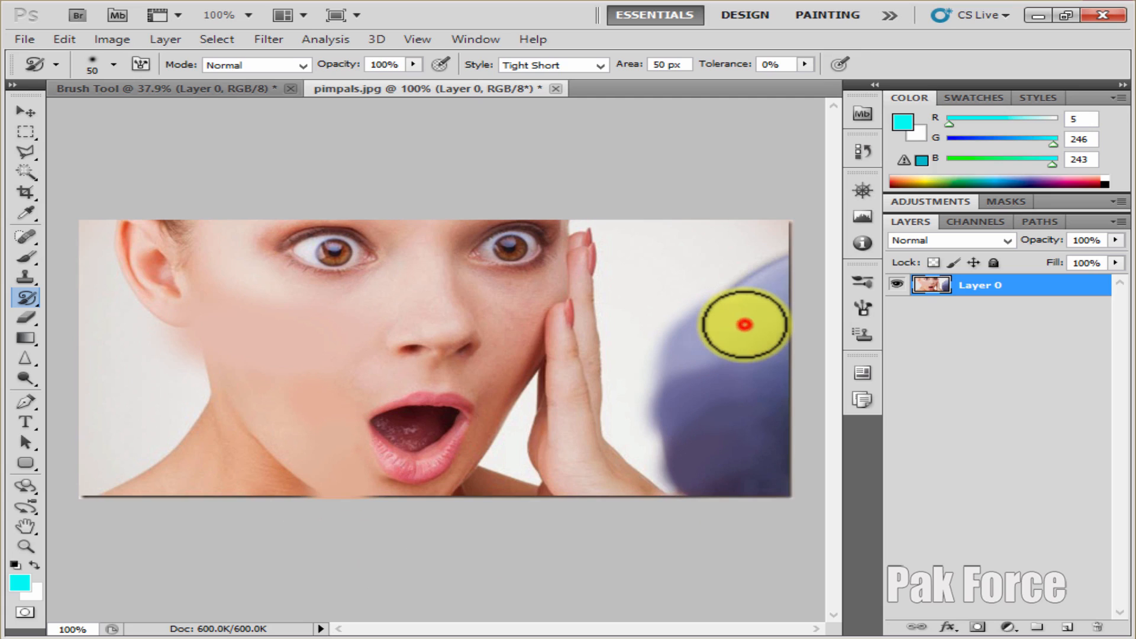
click(760, 388)
click(761, 304)
click(768, 271)
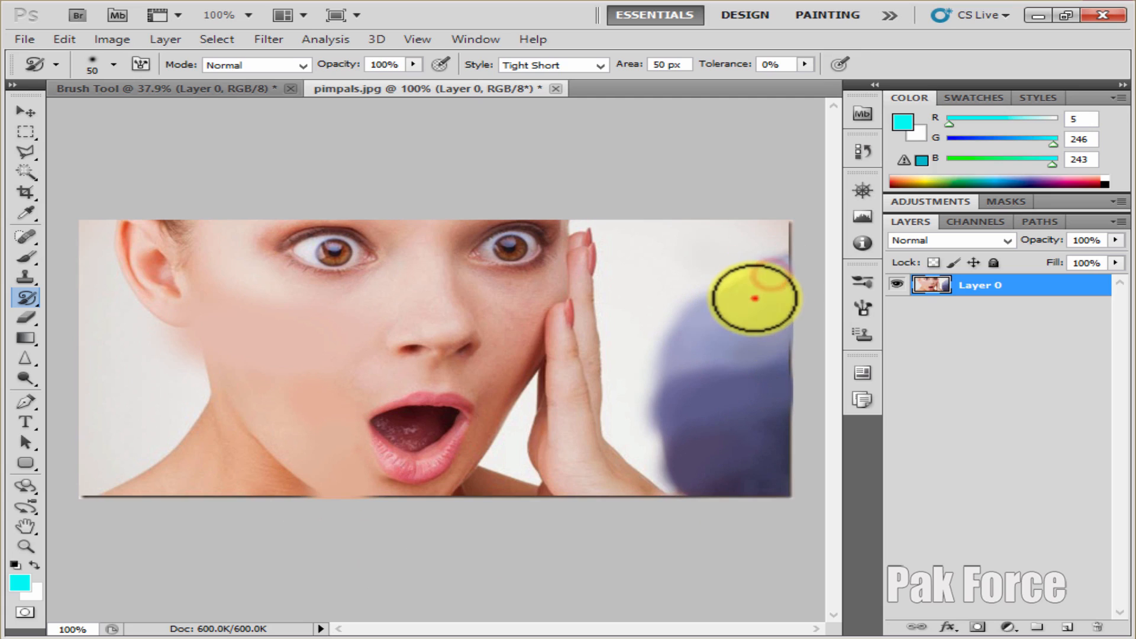
click(754, 298)
click(753, 391)
click(762, 450)
click(775, 484)
click(727, 477)
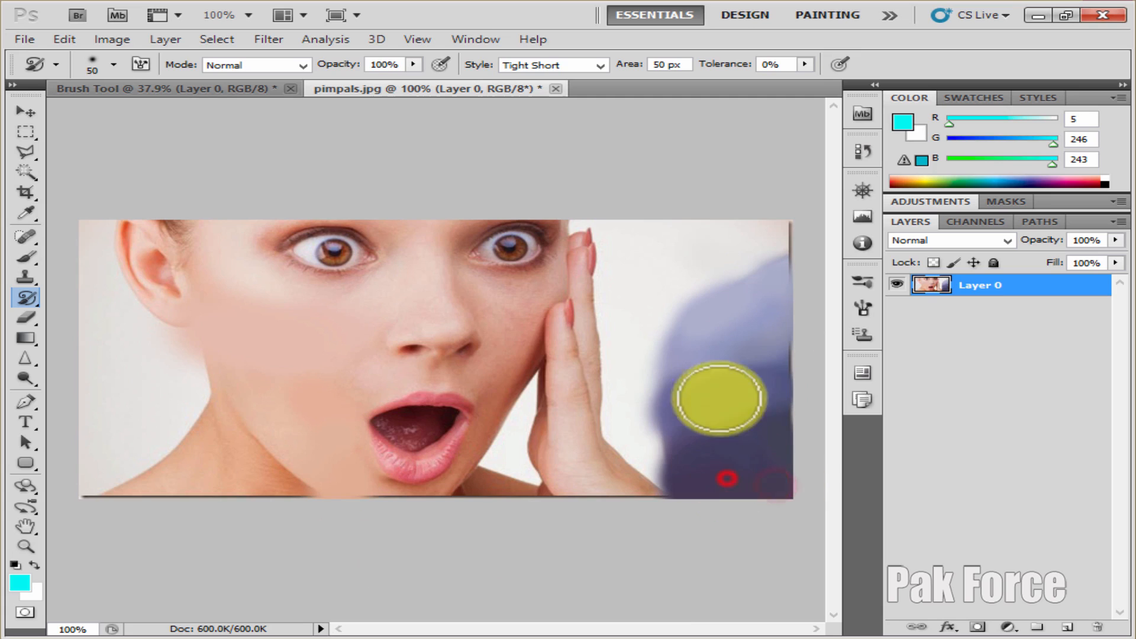
click(718, 378)
click(725, 326)
click(748, 296)
click(772, 265)
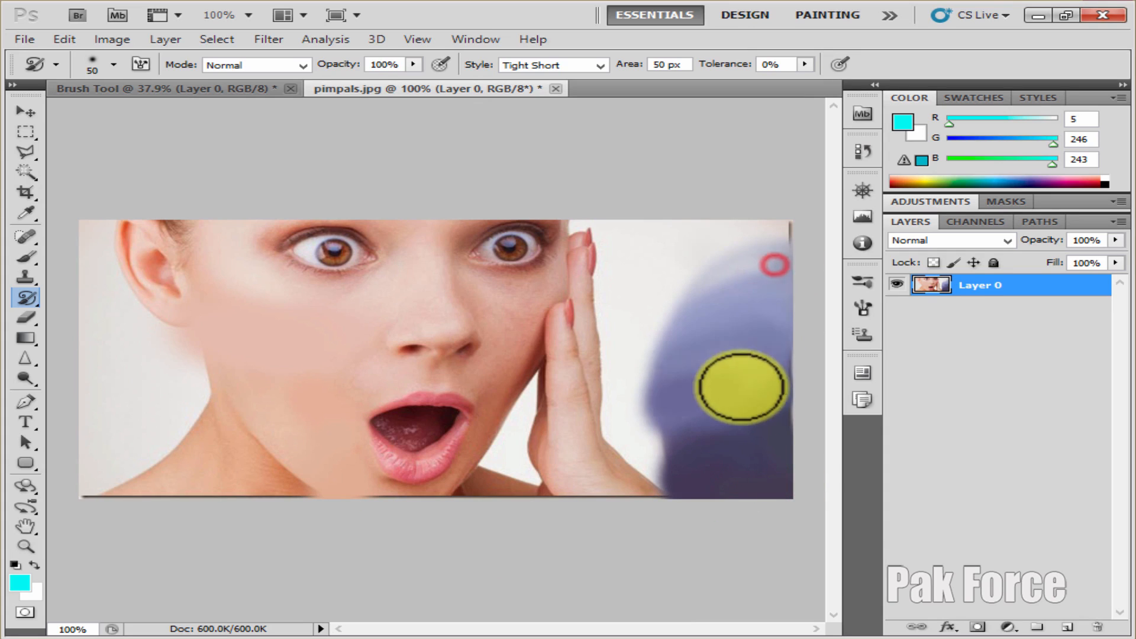
mouse_move(730, 310)
mouse_down()
mouse_move(755, 499)
mouse_move(738, 266)
mouse_move(761, 464)
mouse_move(750, 252)
mouse_move(722, 287)
mouse_move(720, 325)
mouse_move(698, 312)
mouse_move(748, 314)
mouse_move(751, 421)
mouse_up()
drag(737, 329, 730, 482)
drag(707, 366, 702, 499)
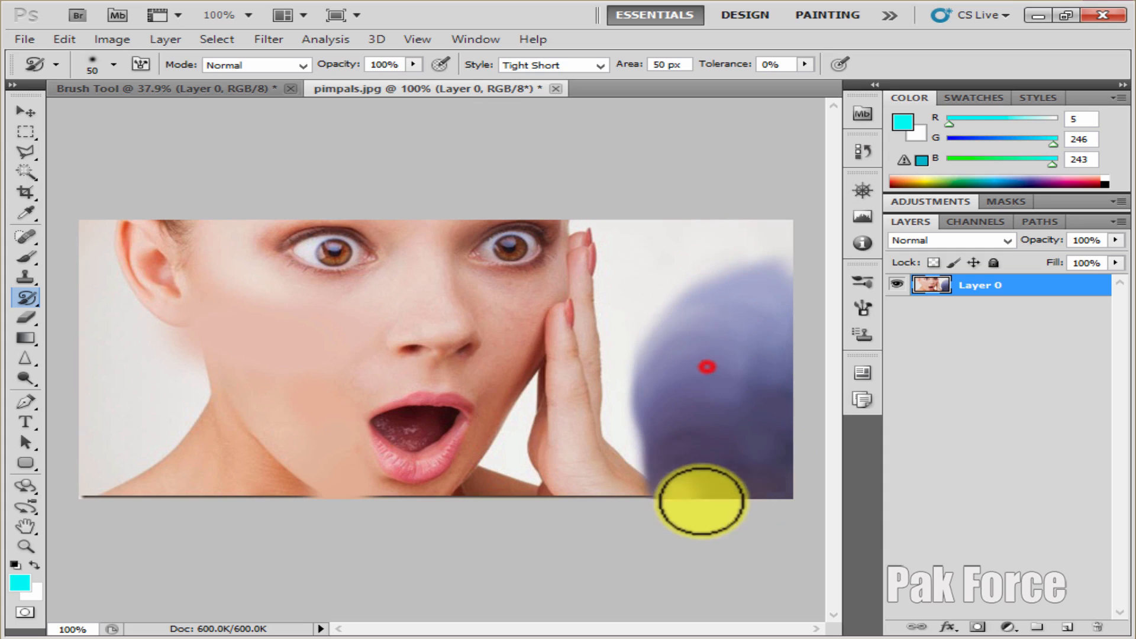
Add an Art History Brush stroke across the lower face, and restore the whole photo with the History Brush Tool
mouse_move(169, 432)
mouse_down()
mouse_move(335, 514)
mouse_move(380, 342)
mouse_move(583, 311)
mouse_move(334, 367)
mouse_move(286, 254)
mouse_move(337, 388)
mouse_move(388, 332)
mouse_move(501, 261)
mouse_move(504, 431)
mouse_move(233, 401)
mouse_move(530, 438)
mouse_move(501, 400)
mouse_up()
mouse_move(26, 297)
mouse_down()
mouse_move(94, 304)
mouse_move(92, 293)
mouse_up()
mouse_move(228, 256)
mouse_down()
mouse_move(286, 456)
mouse_move(715, 481)
mouse_move(517, 330)
mouse_move(47, 237)
mouse_up()
Activate the Move Tool and switch the toolbox to its two-column layout
click(26, 112)
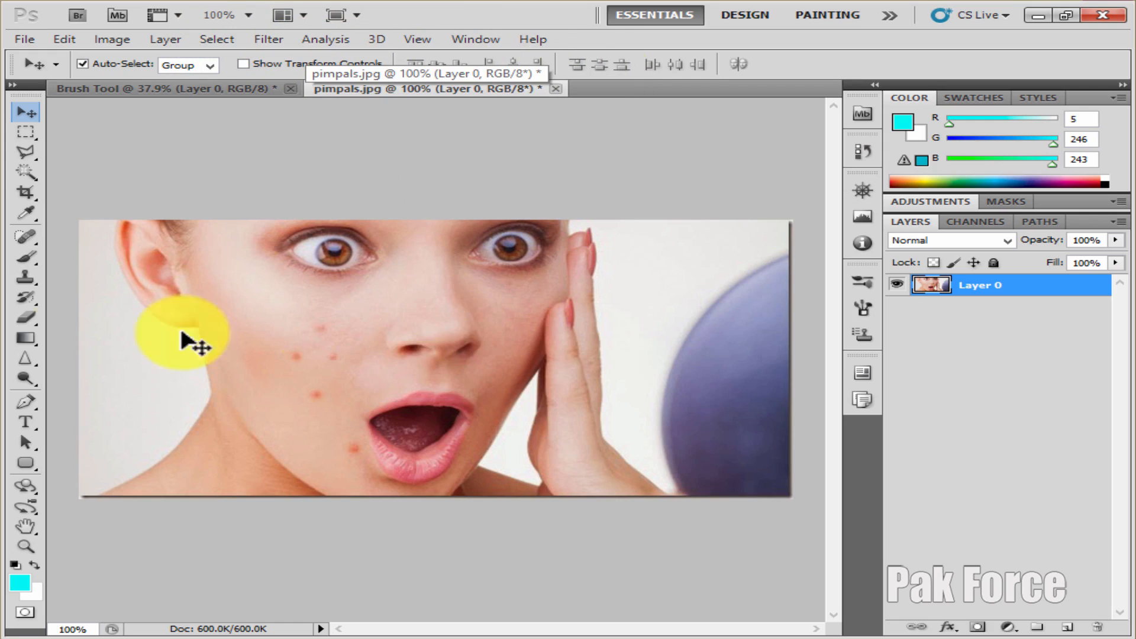
click(15, 83)
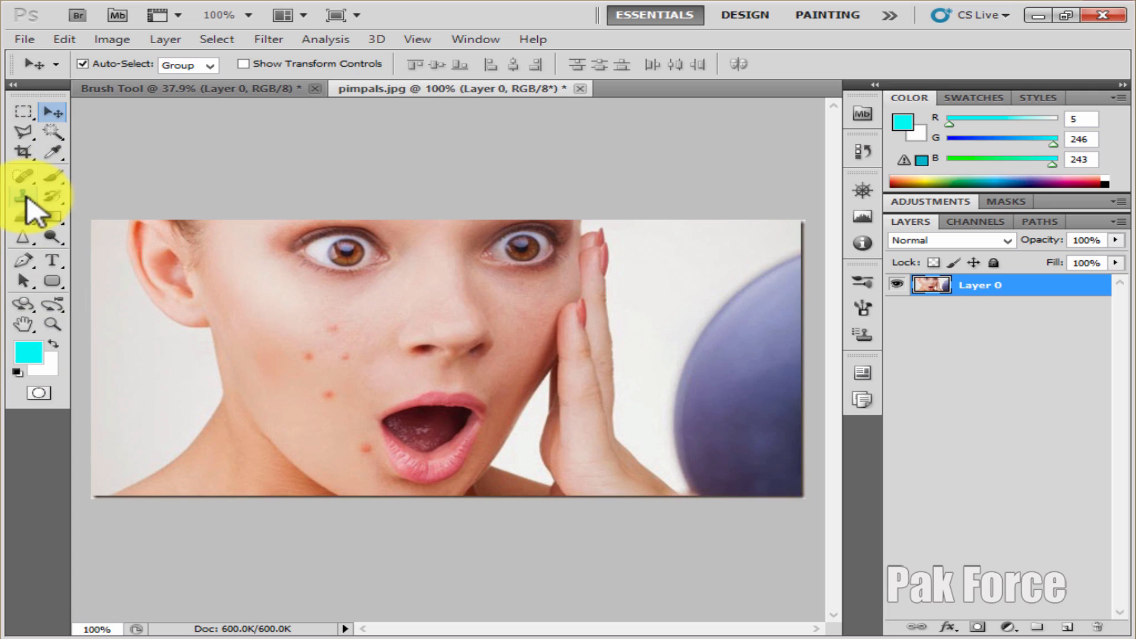
Examine the stamp tool group with the Clone Stamp and Pattern Stamp tools, and return to the Move Tool
drag(25, 197, 109, 195)
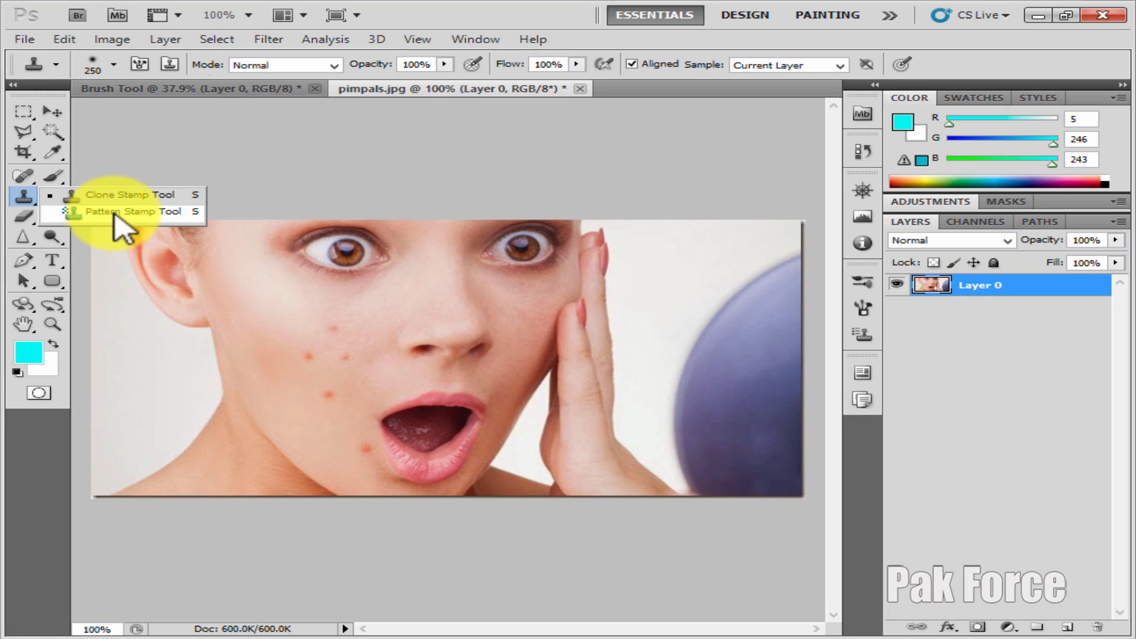
click(266, 183)
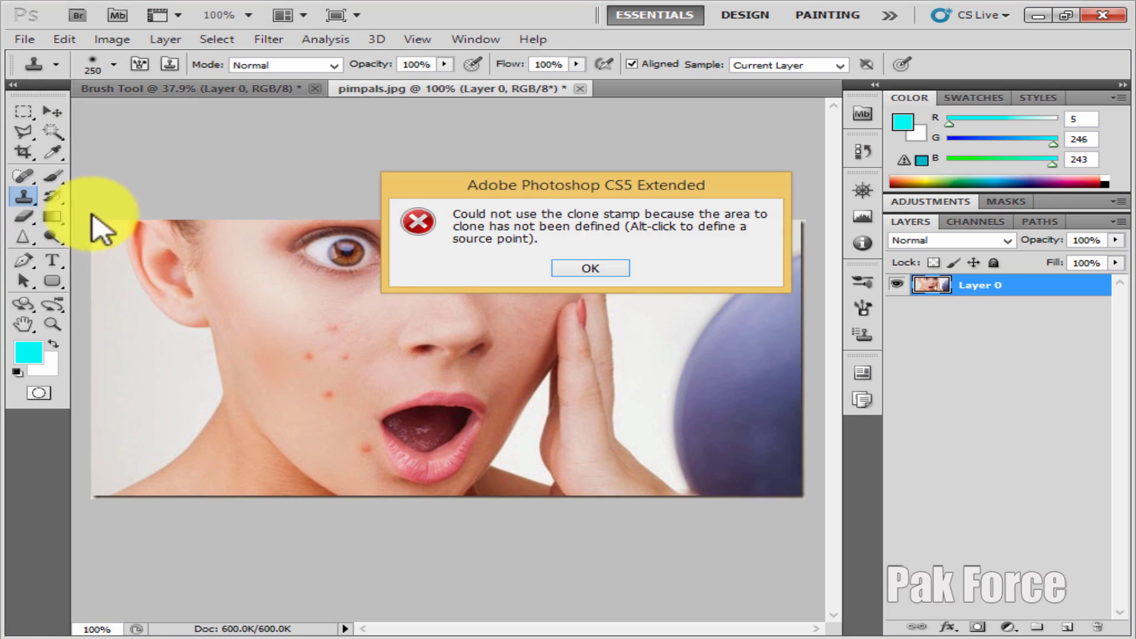
click(590, 268)
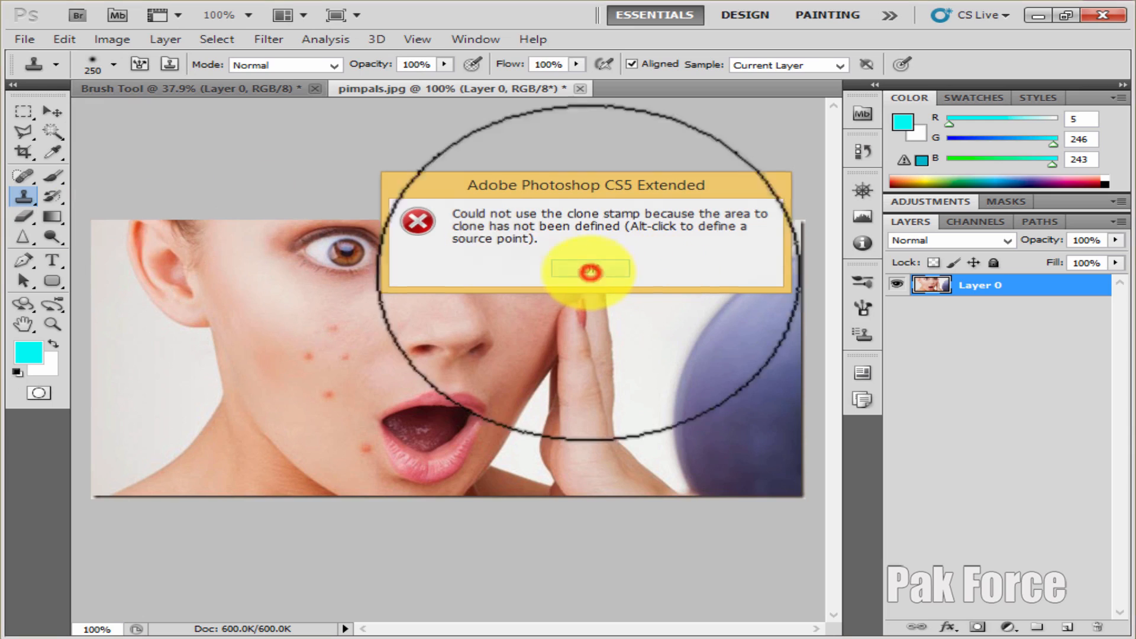
click(33, 199)
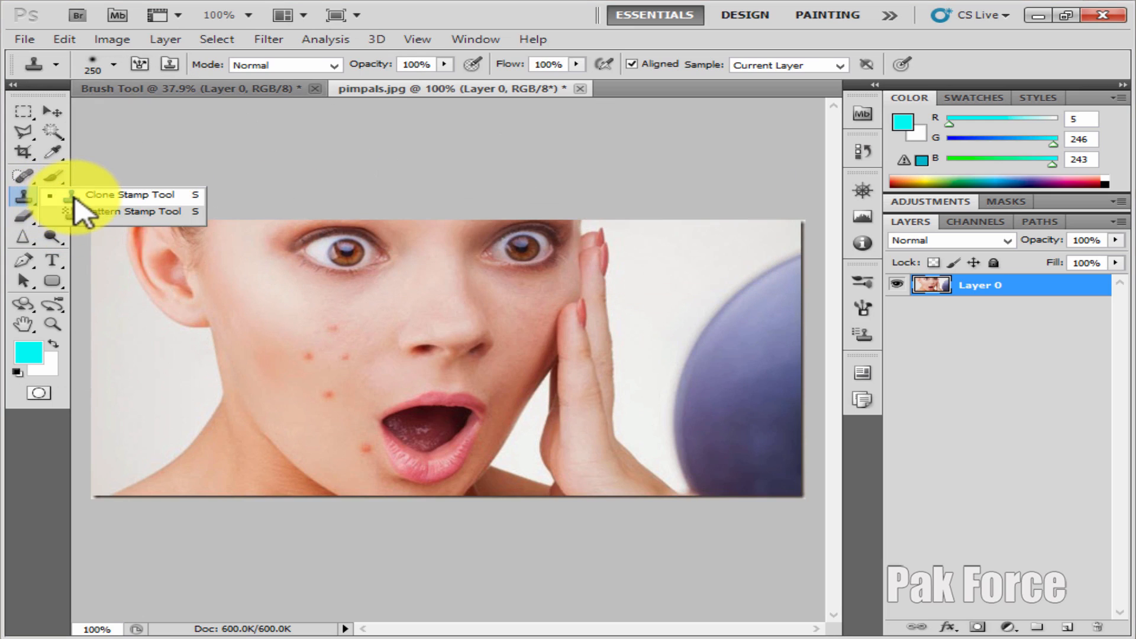
click(142, 193)
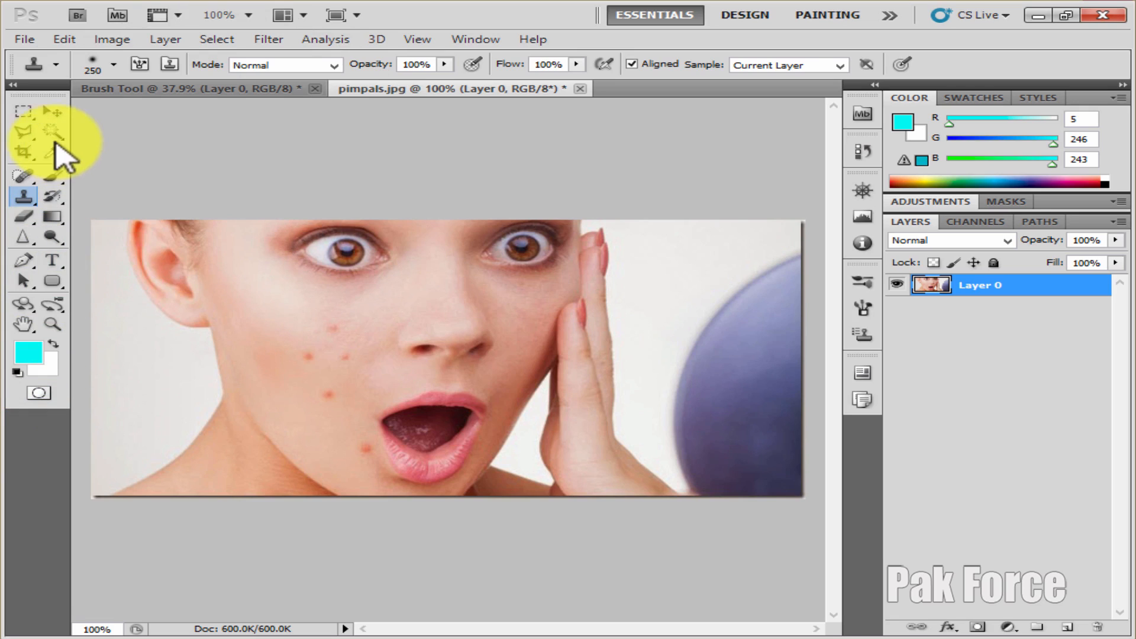
click(52, 112)
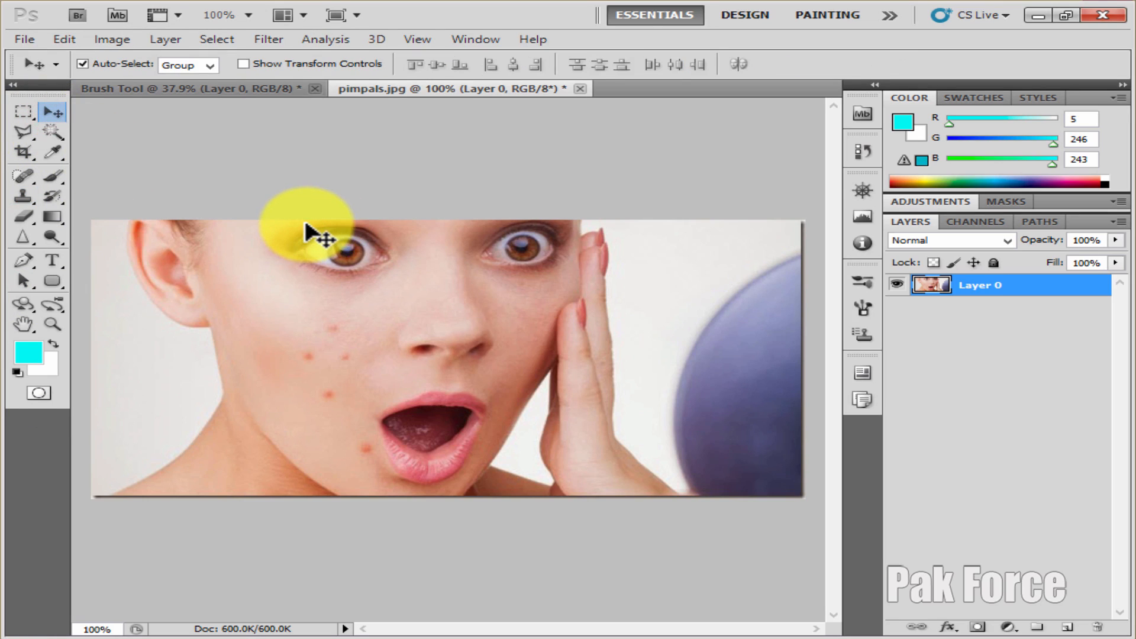